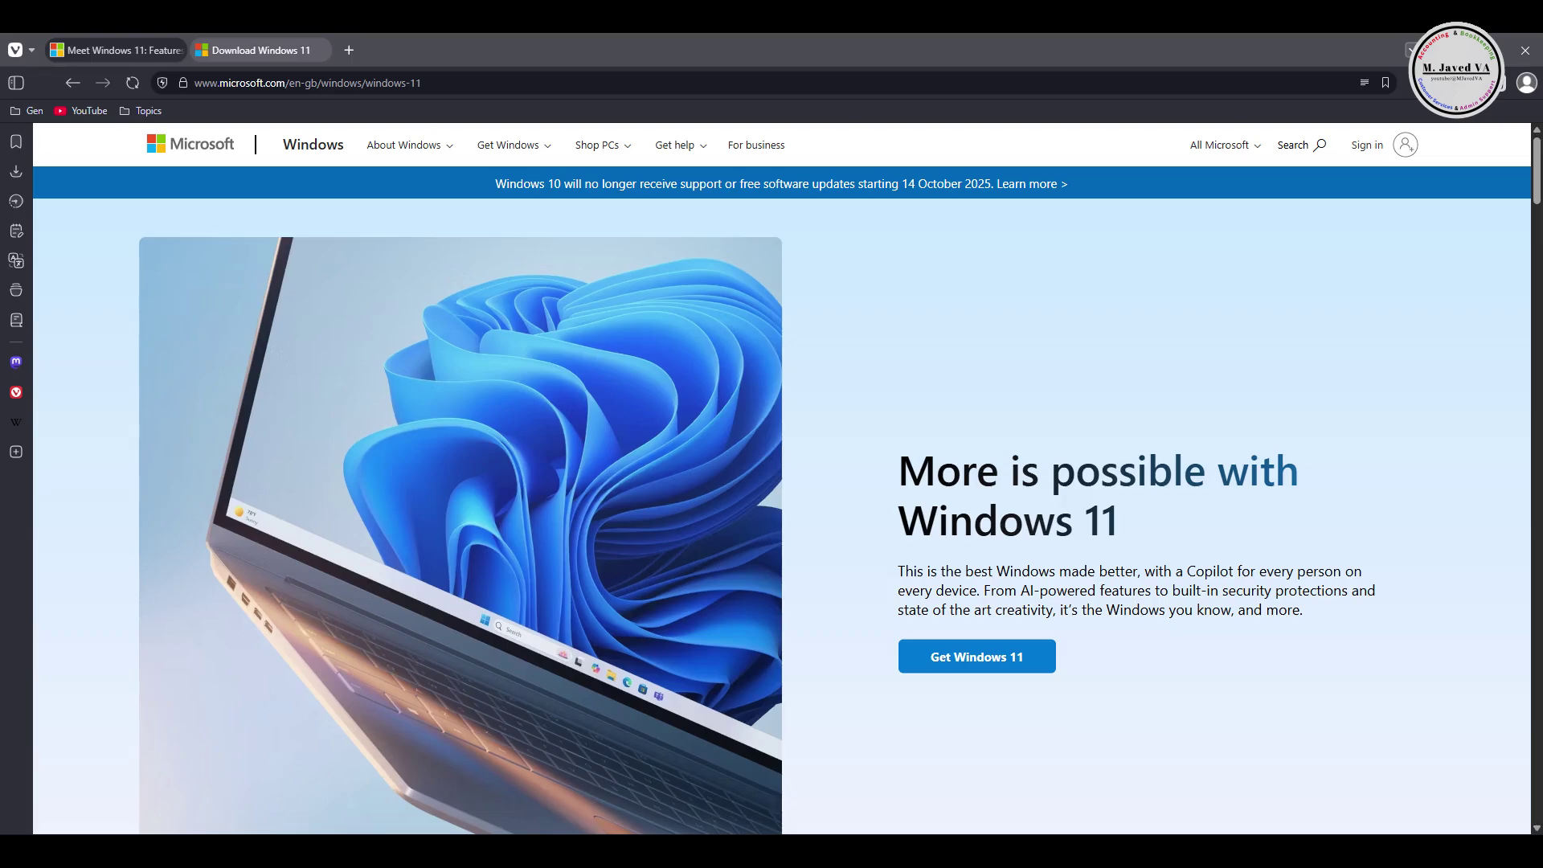
Switch Vivaldi to the Download Windows 11 tab.
{"action": "key", "text": "ctrl+Tab"}
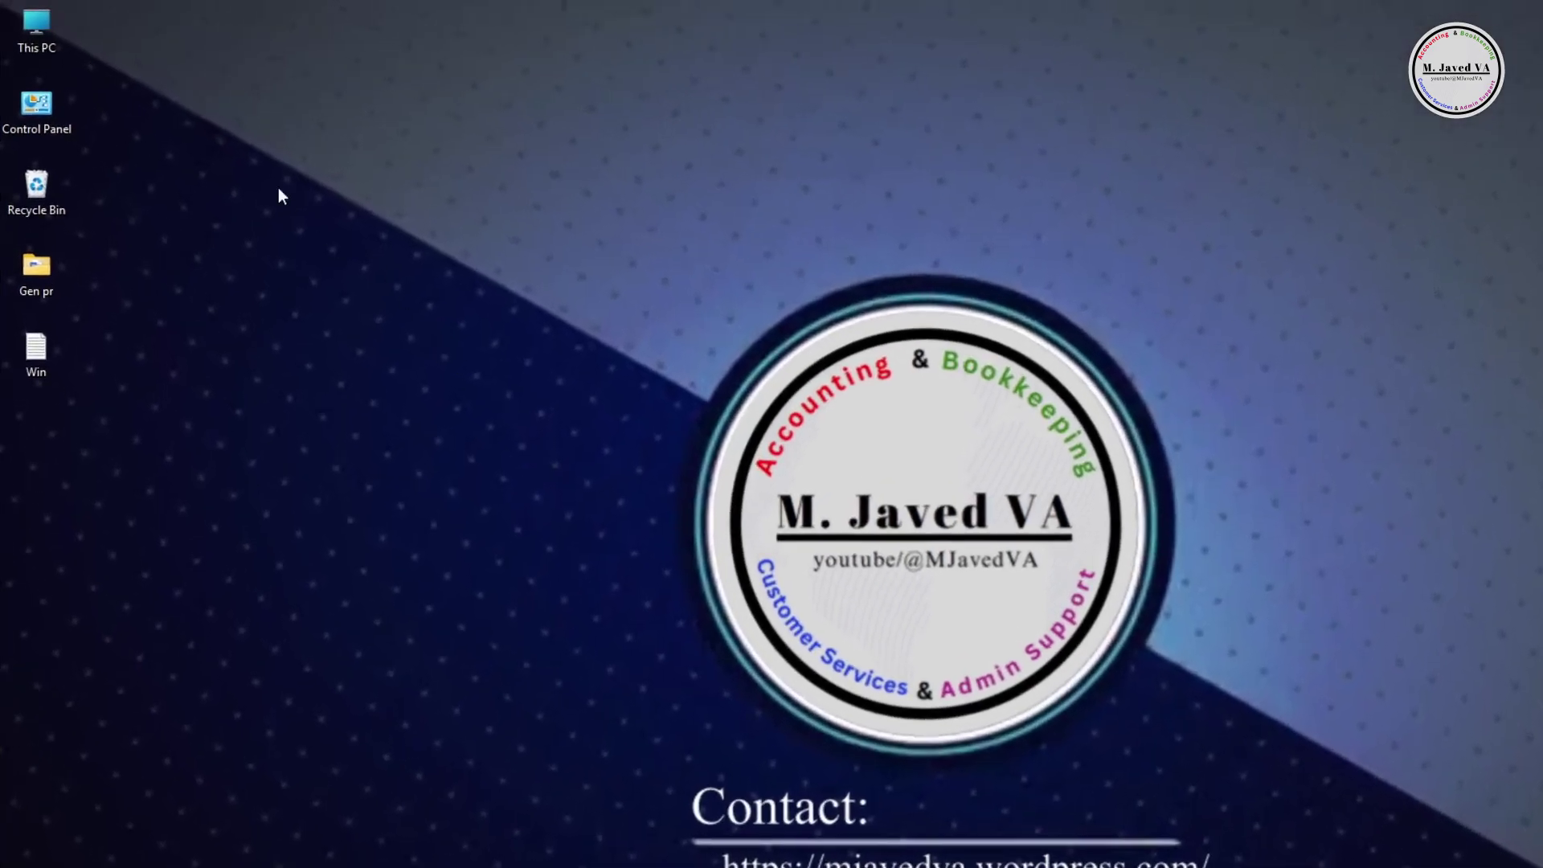
{"action": "right_click", "coordinate": [40, 26]}
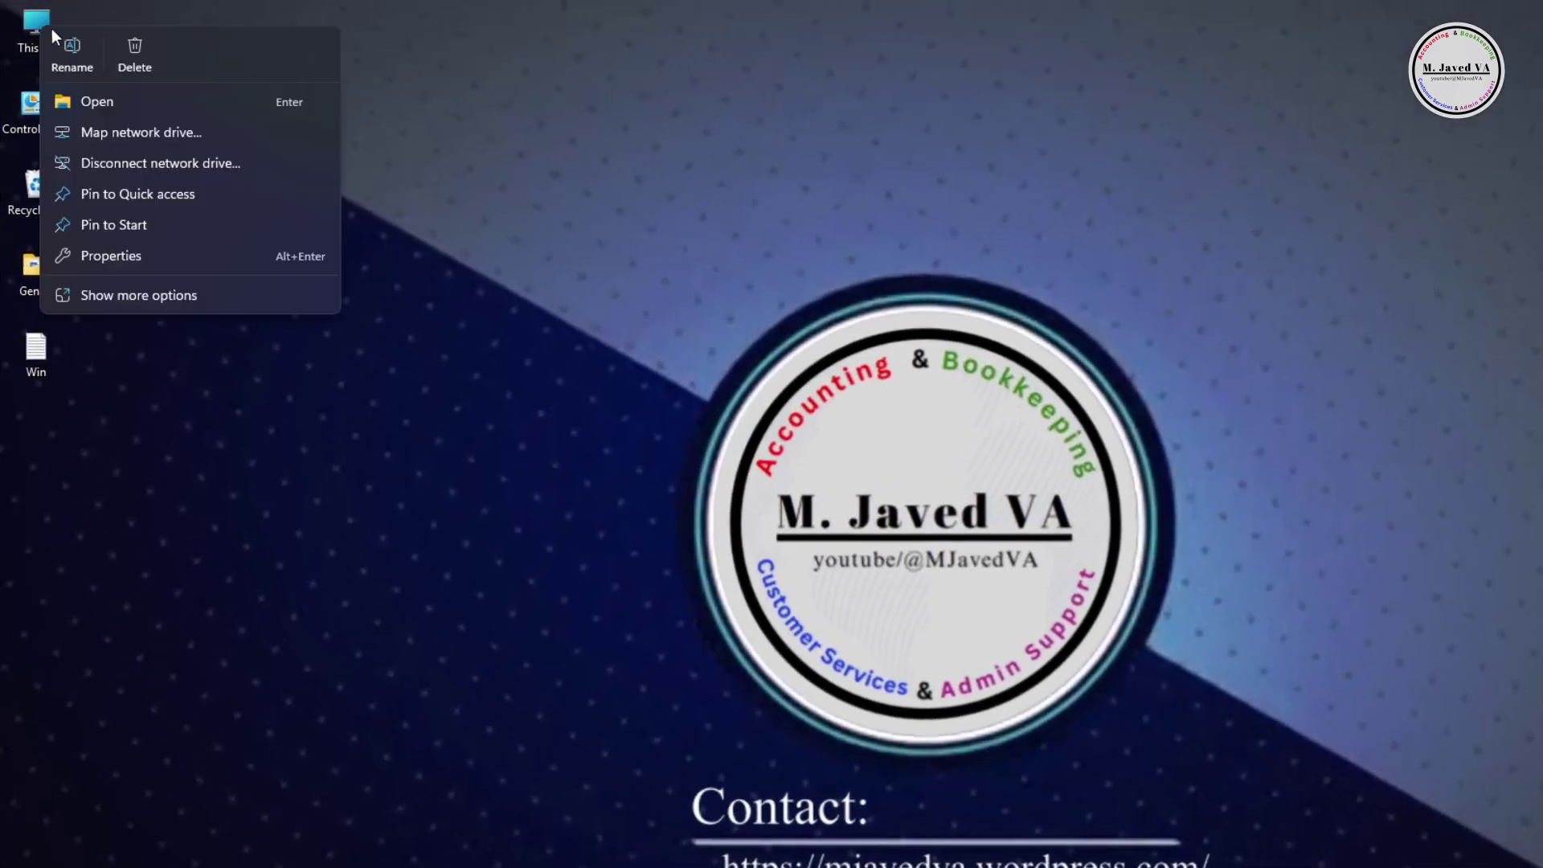
{"action": "left_click", "coordinate": [154, 260]}
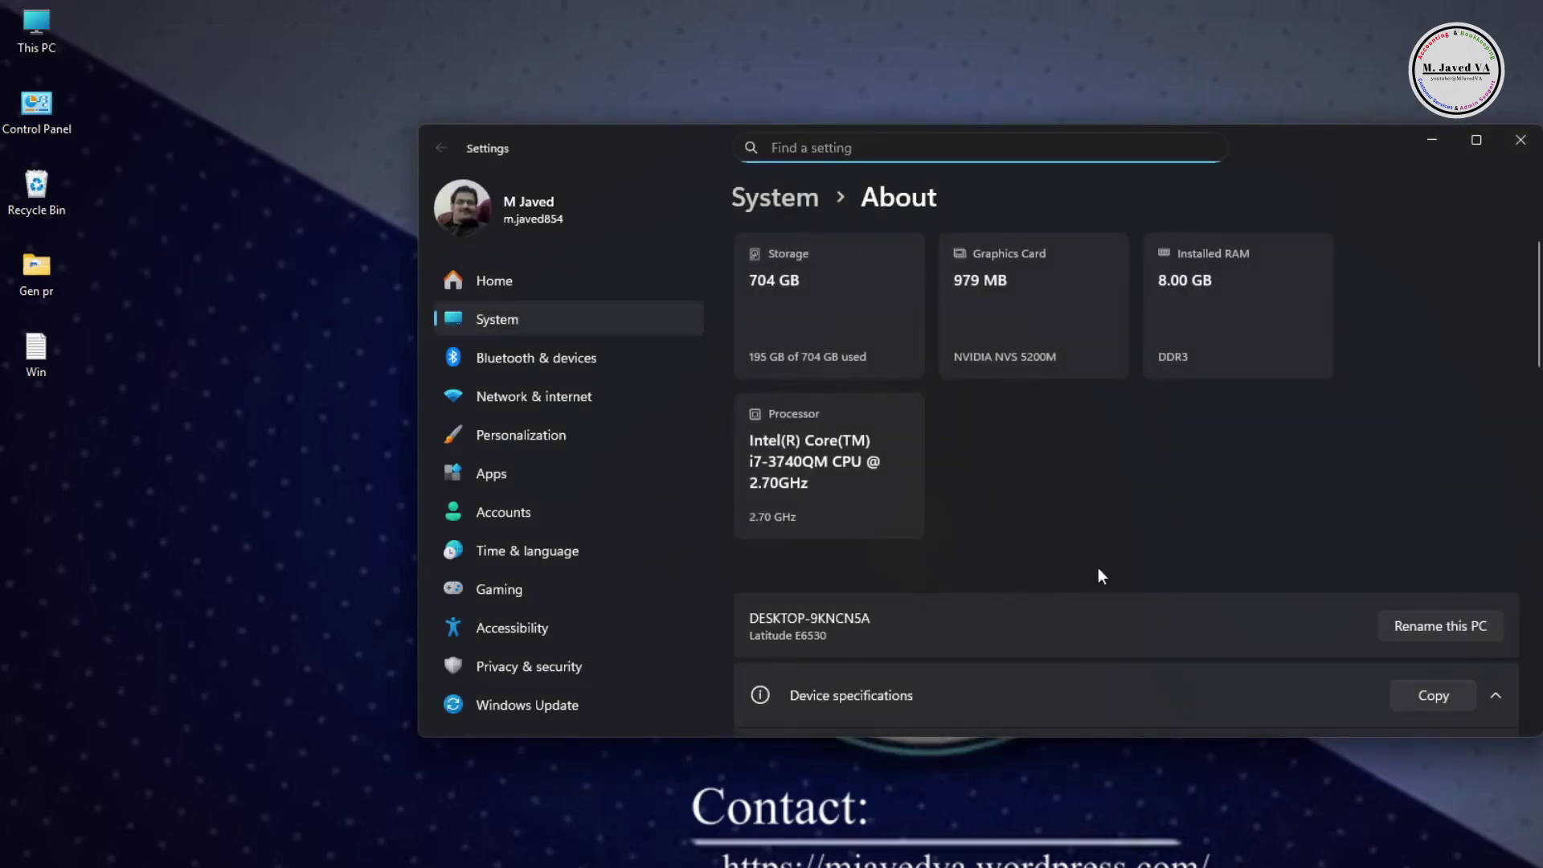
{"action": "scroll", "coordinate": [1210, 466], "scroll_direction": "down", "scroll_amount": 10}
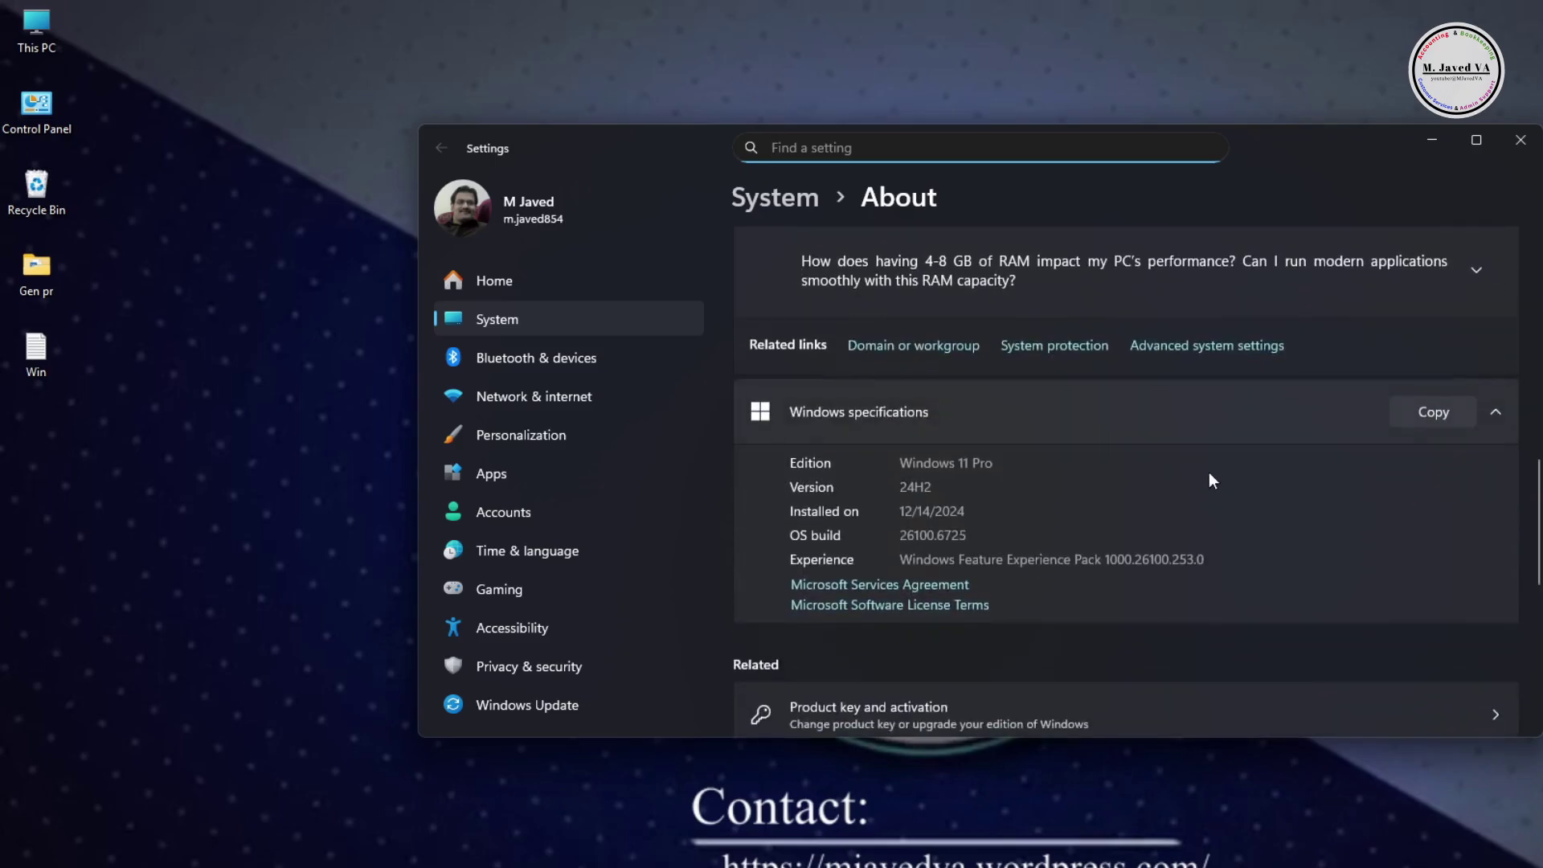
{"action": "left_click_drag", "start_coordinate": [1044, 463], "coordinate": [897, 487]}
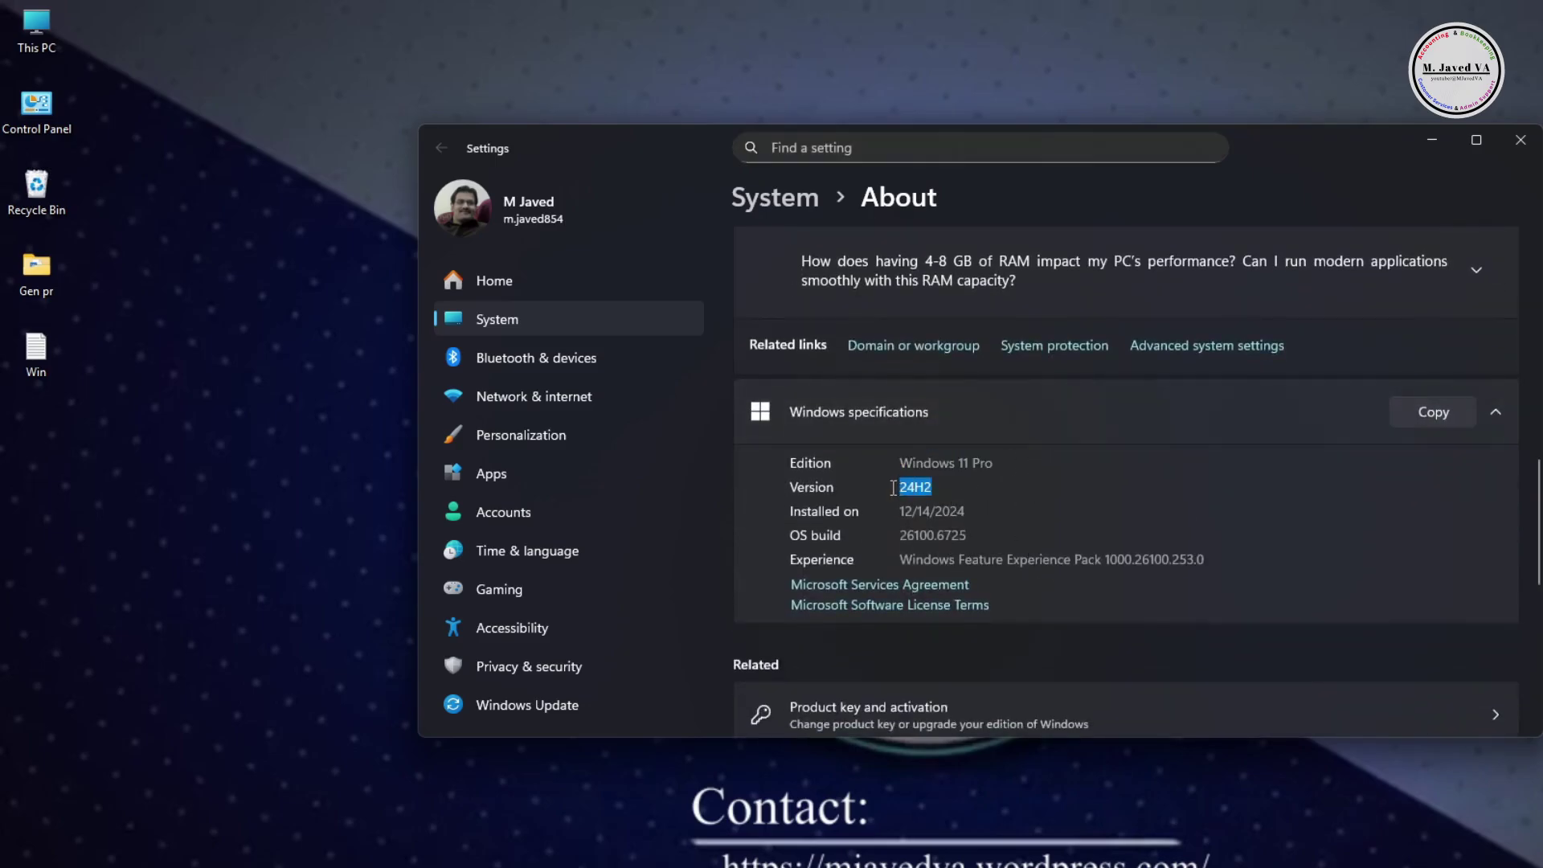
{"action": "left_click", "coordinate": [983, 501]}
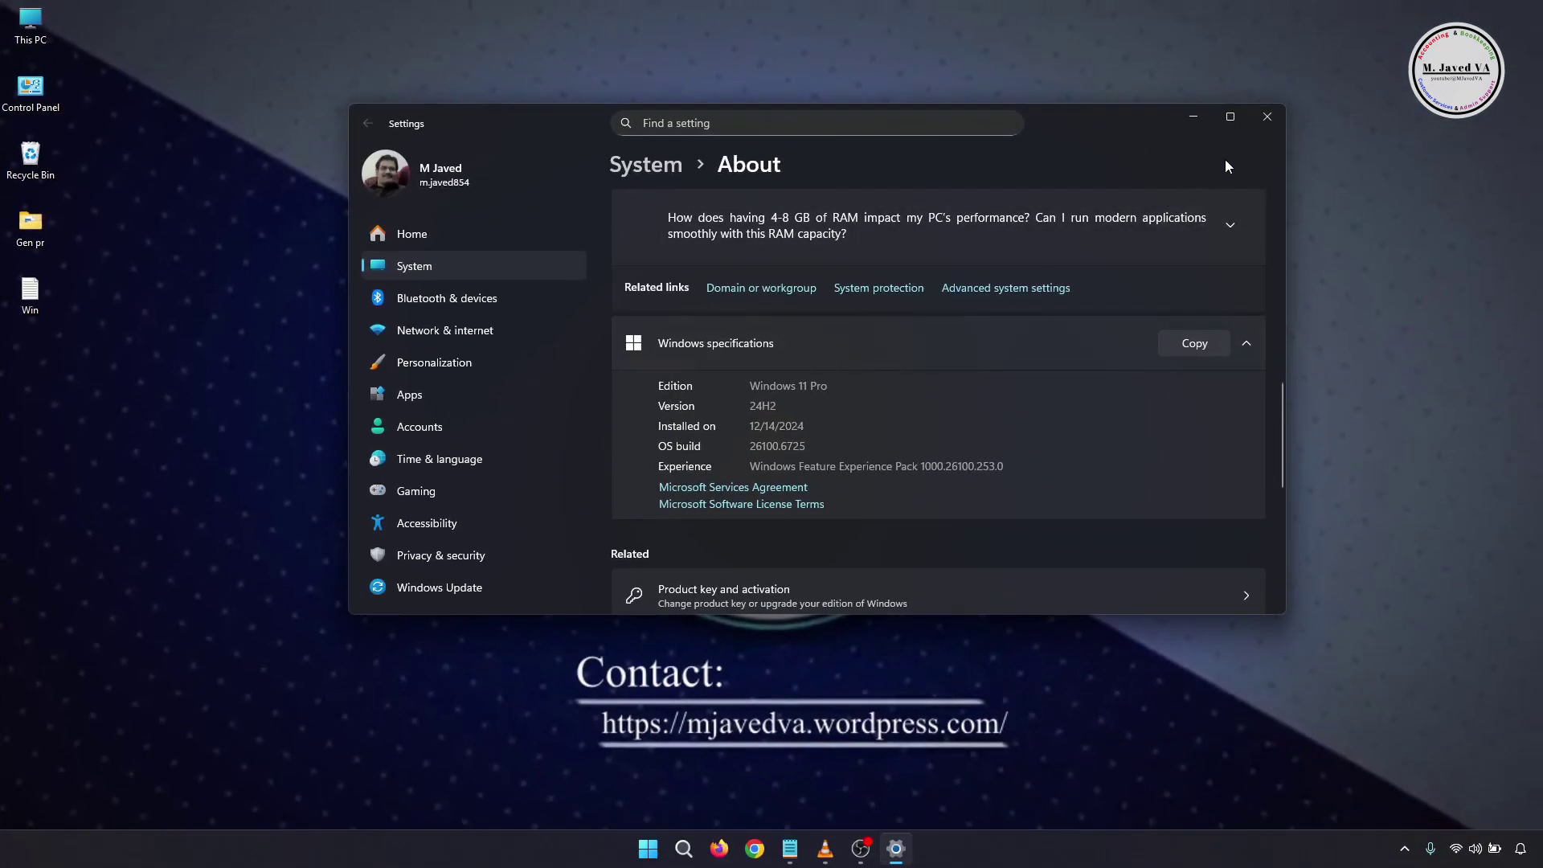
{"action": "left_click", "coordinate": [1265, 123]}
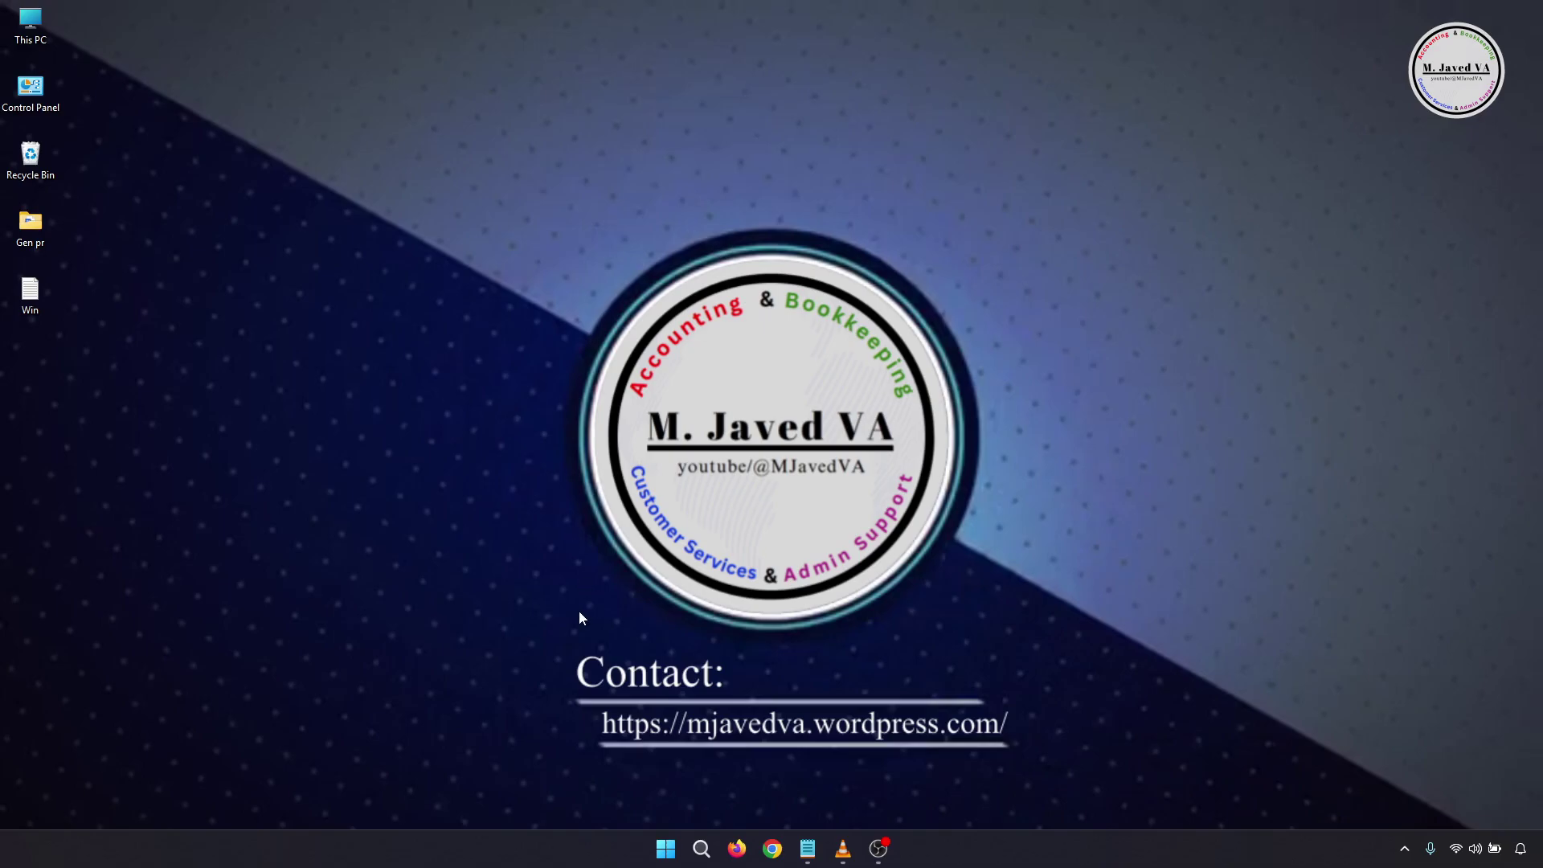
Check in Settings' Language & region that the display language is English (United States), then close Settings.
{"action": "left_click", "coordinate": [665, 849]}
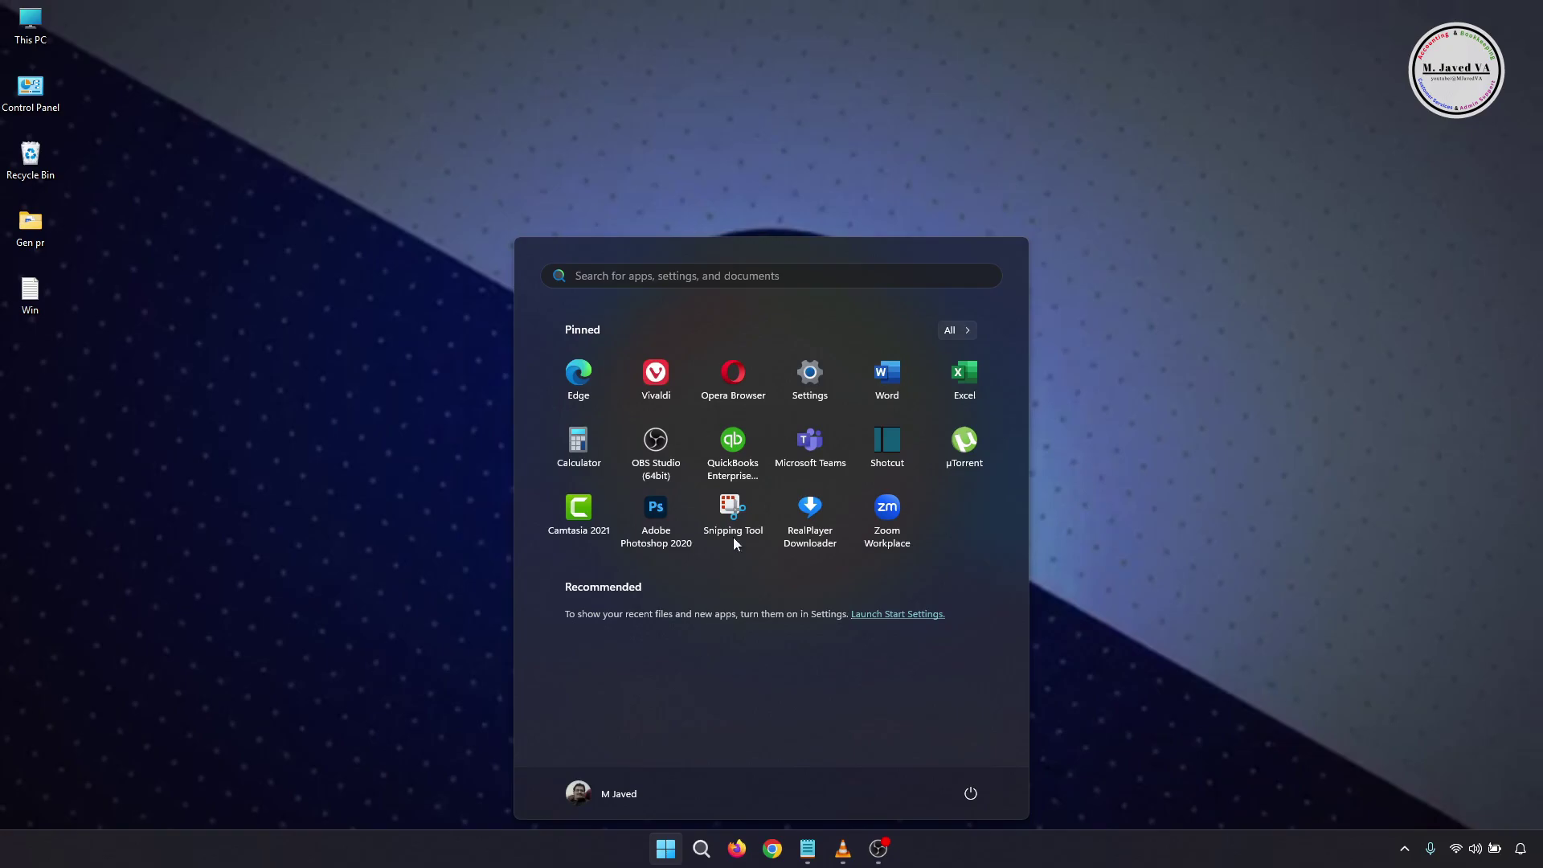
{"action": "left_click", "coordinate": [810, 376]}
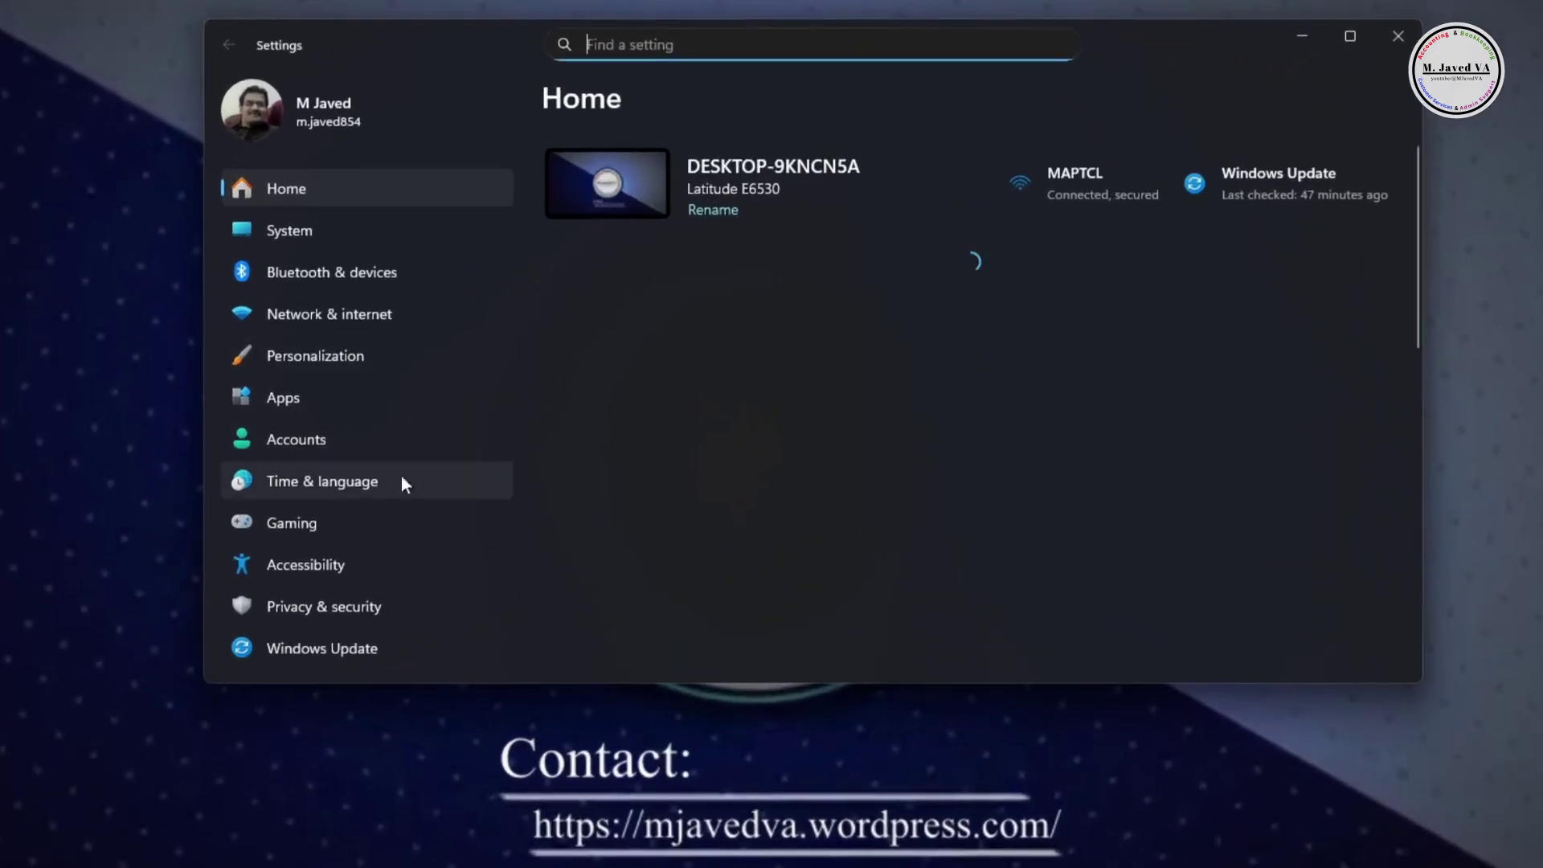
{"action": "left_click", "coordinate": [423, 472]}
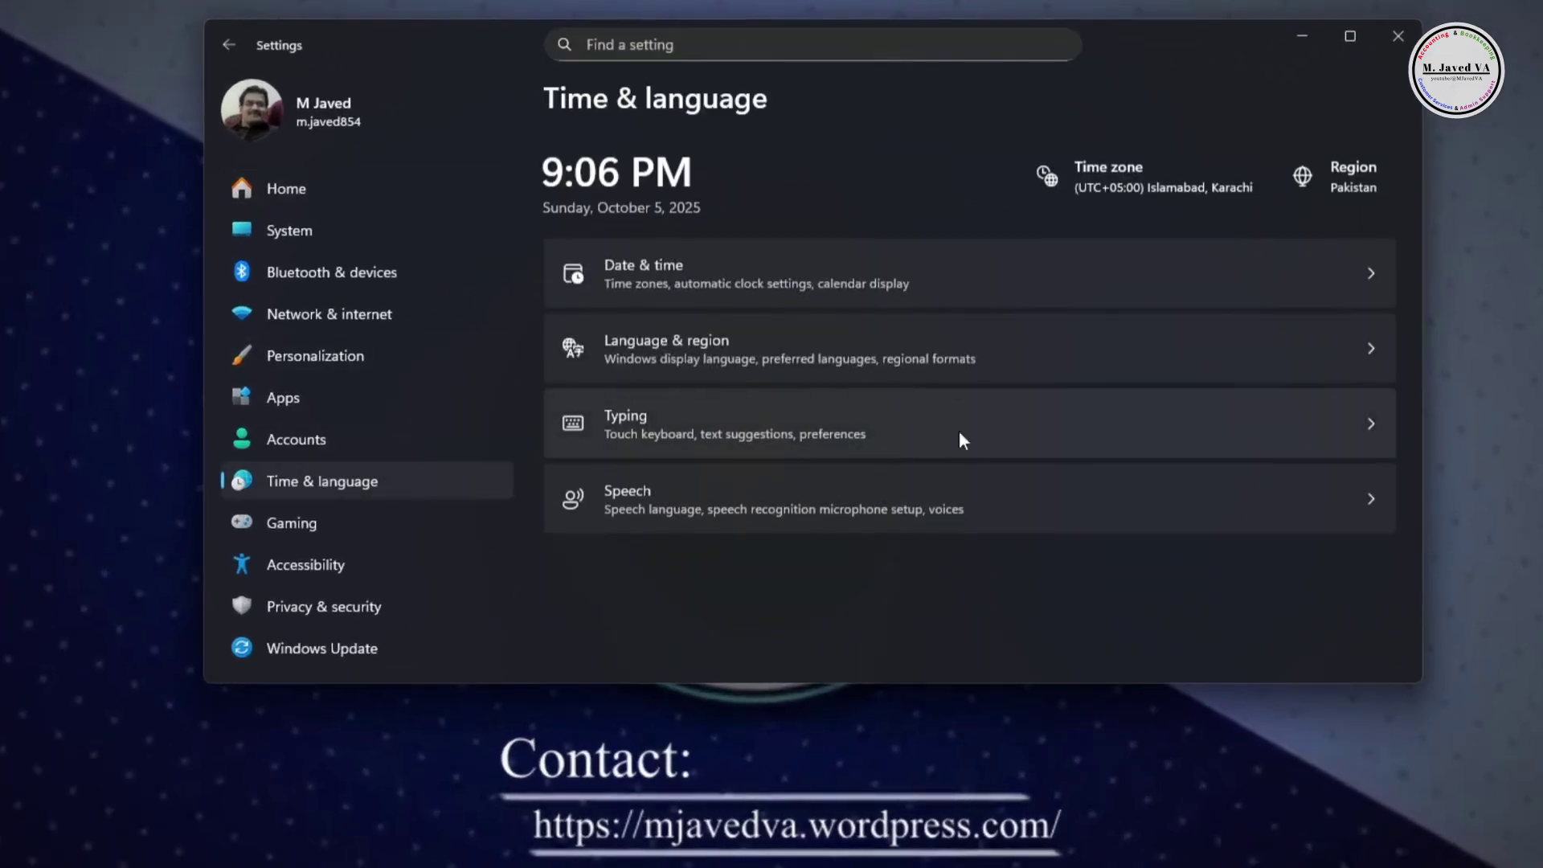
{"action": "left_click", "coordinate": [831, 342]}
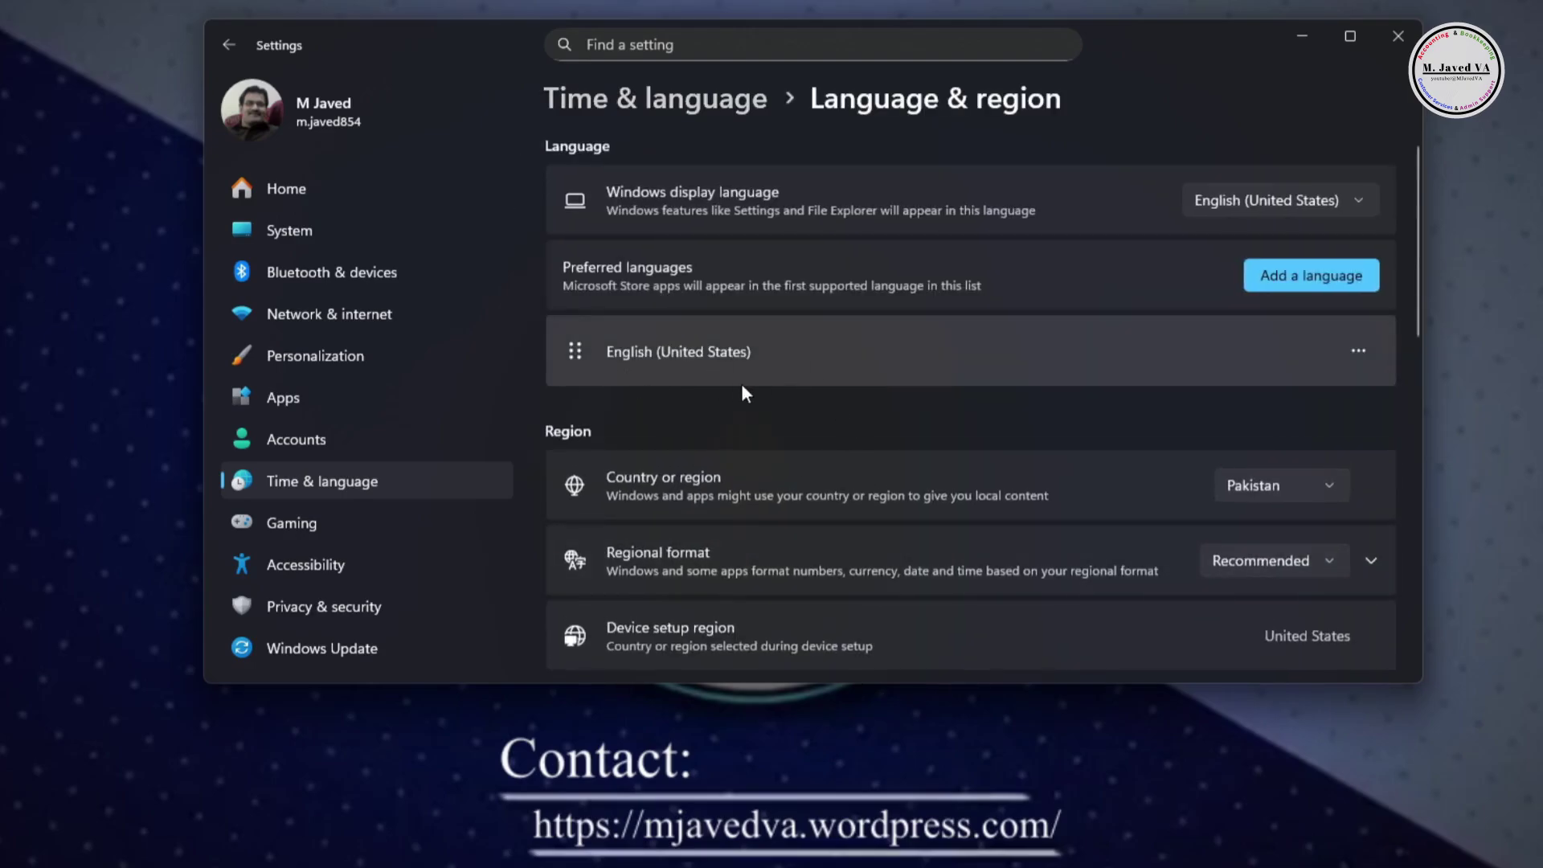
{"action": "left_click", "coordinate": [1398, 35]}
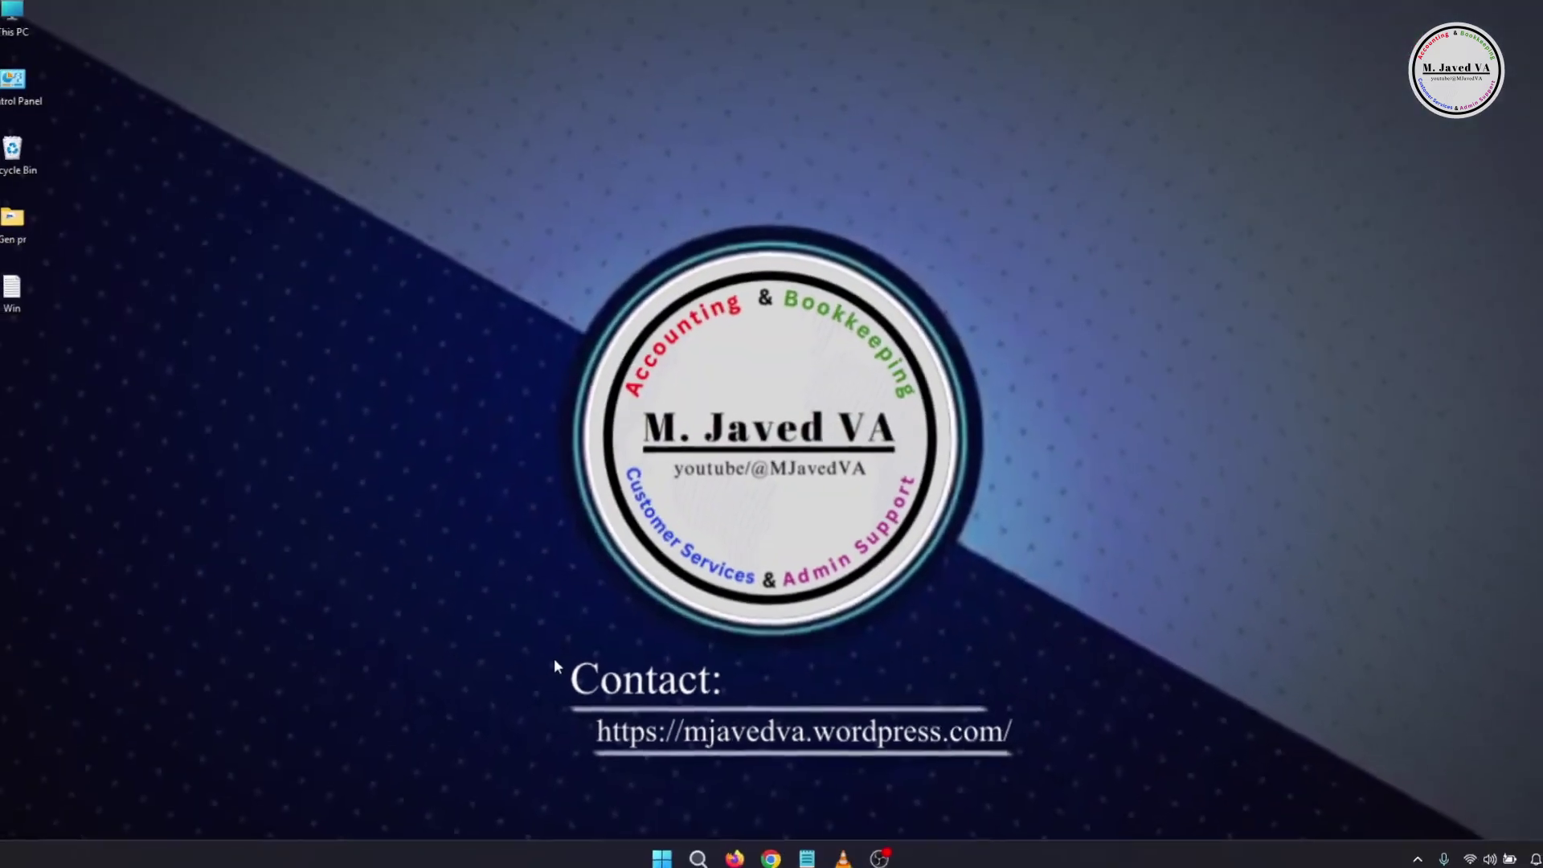
Launch Command Prompt as administrator from Windows Search.
{"action": "left_click", "coordinate": [698, 858]}
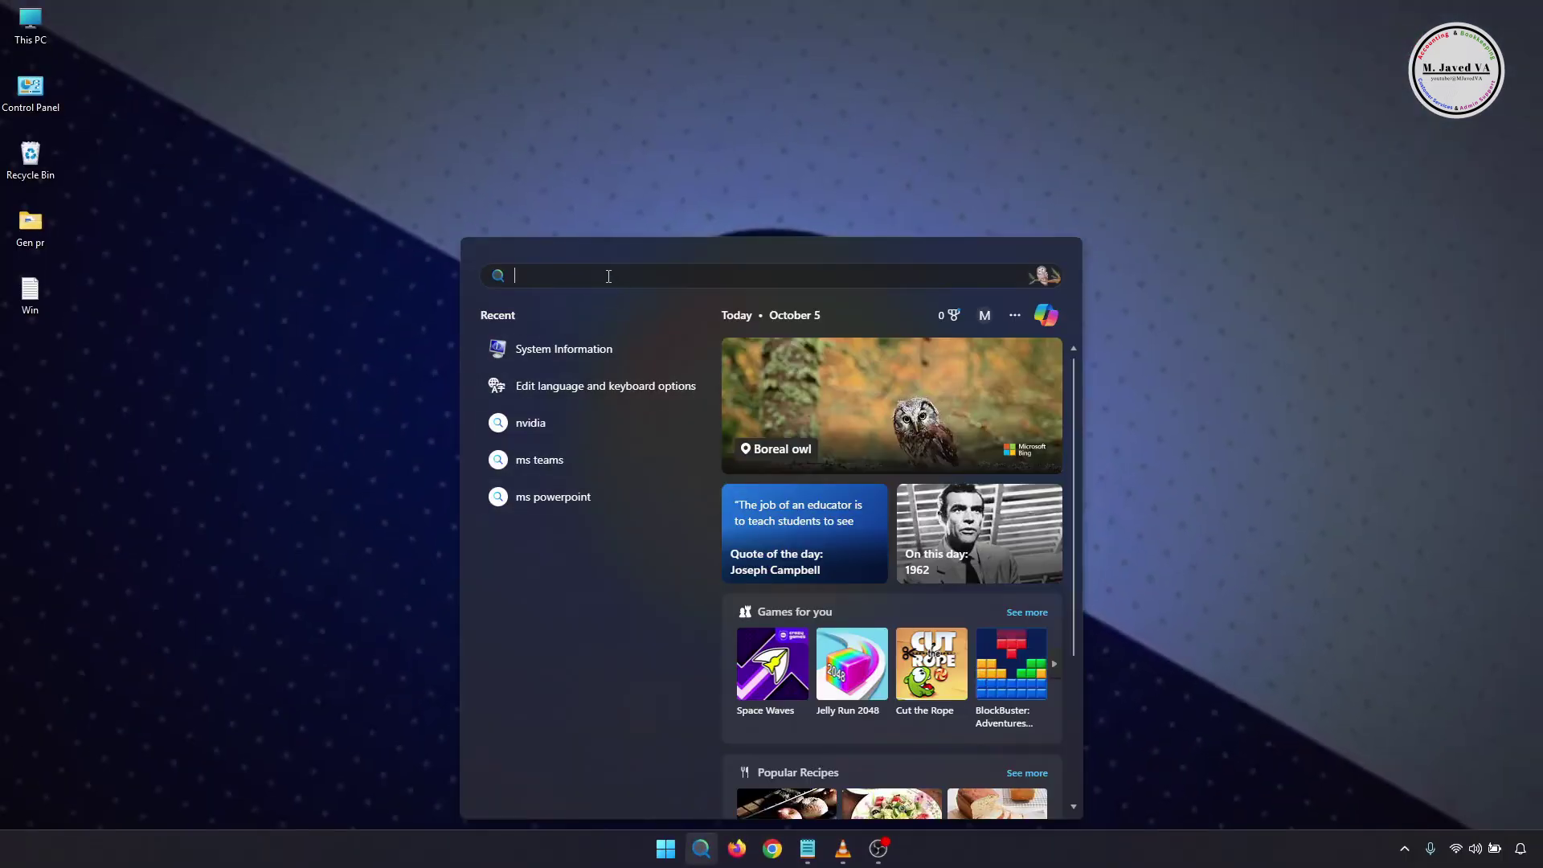
{"action": "type", "text": "comman"}
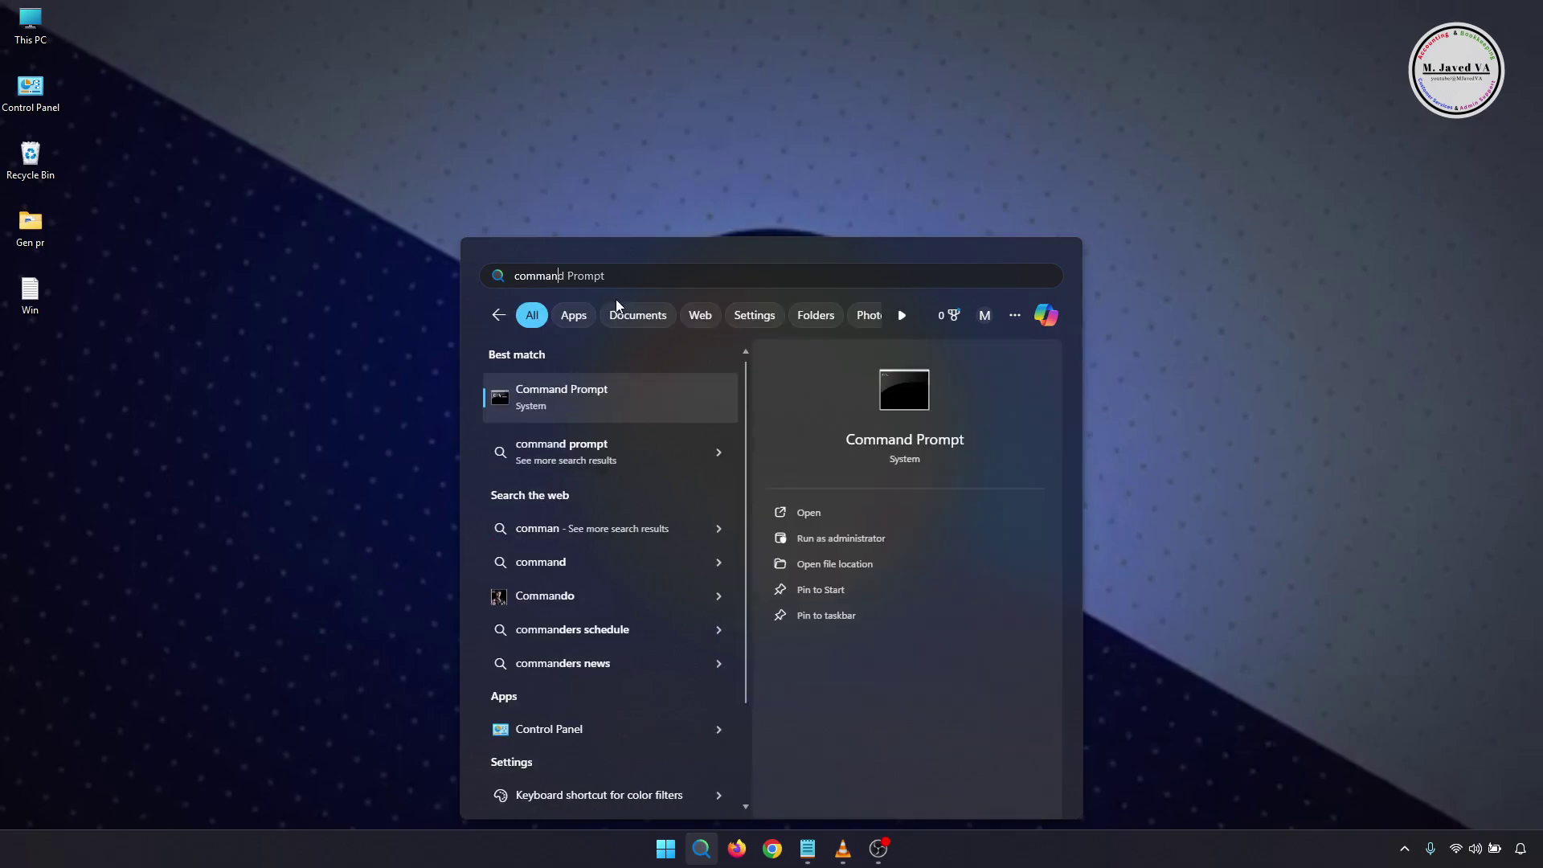
{"action": "right_click", "coordinate": [894, 402]}
{"action": "key", "text": "Escape"}
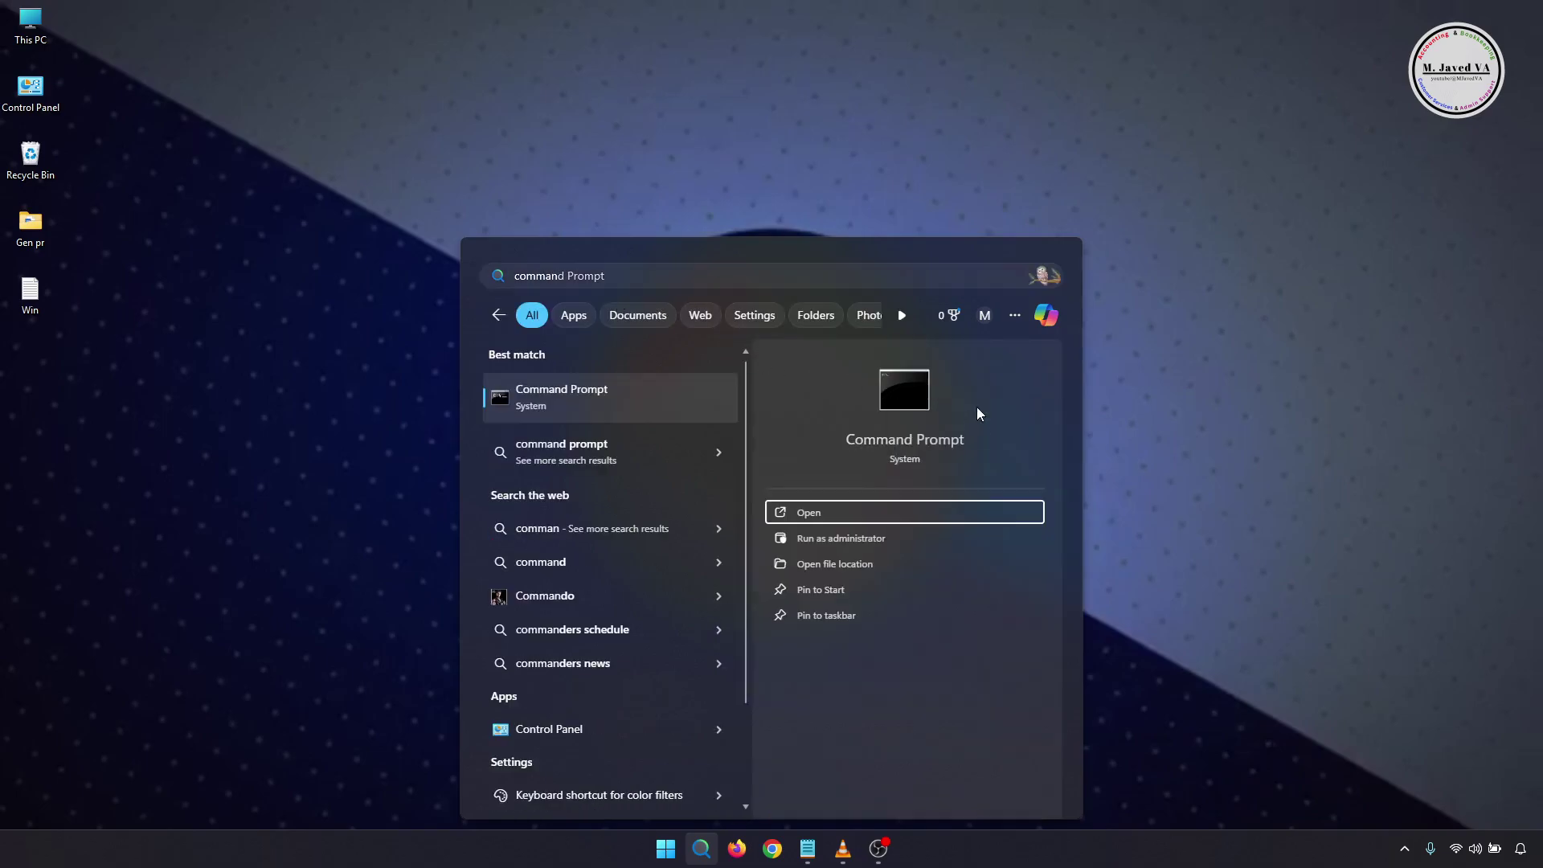
{"action": "key", "text": "Escape"}
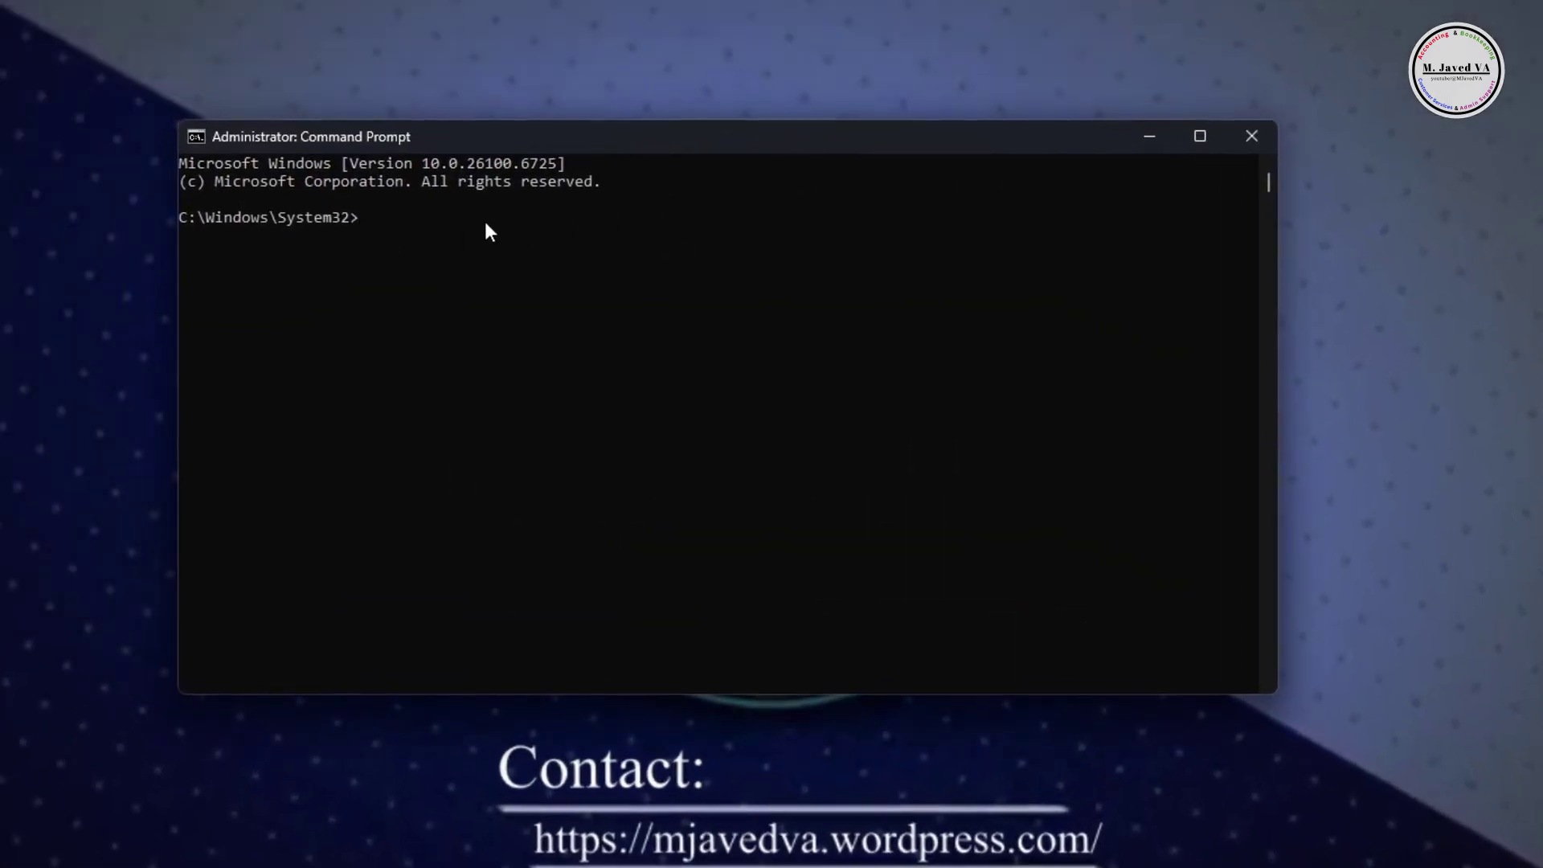
Run dism /online /get-intl, highlight the en-US default UI language line, and close the console.
{"action": "type", "text": "dism /online /get-intl"}
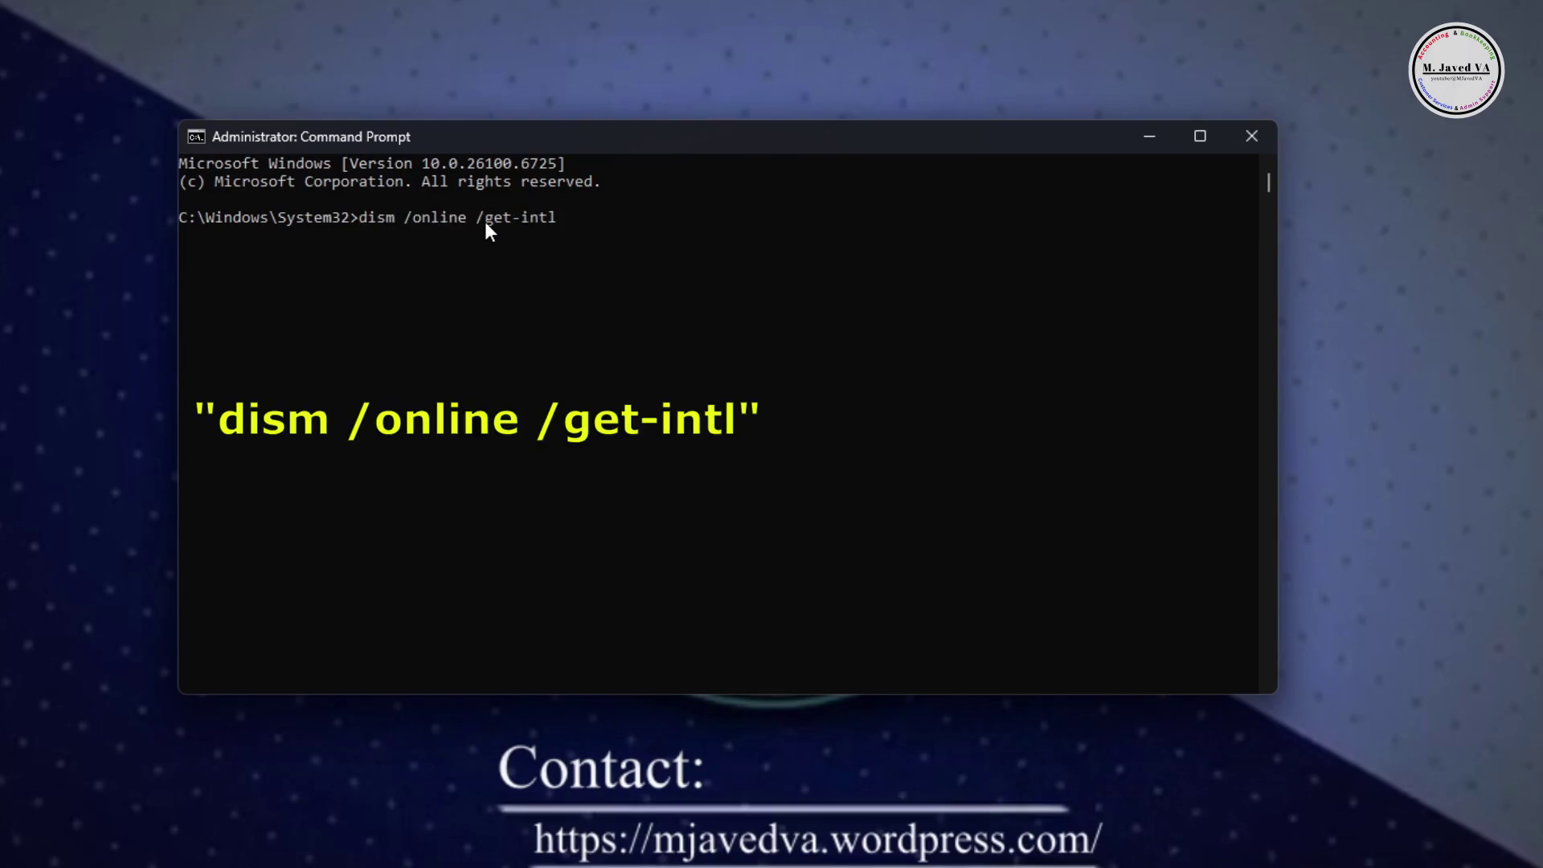
{"action": "key", "text": "Return"}
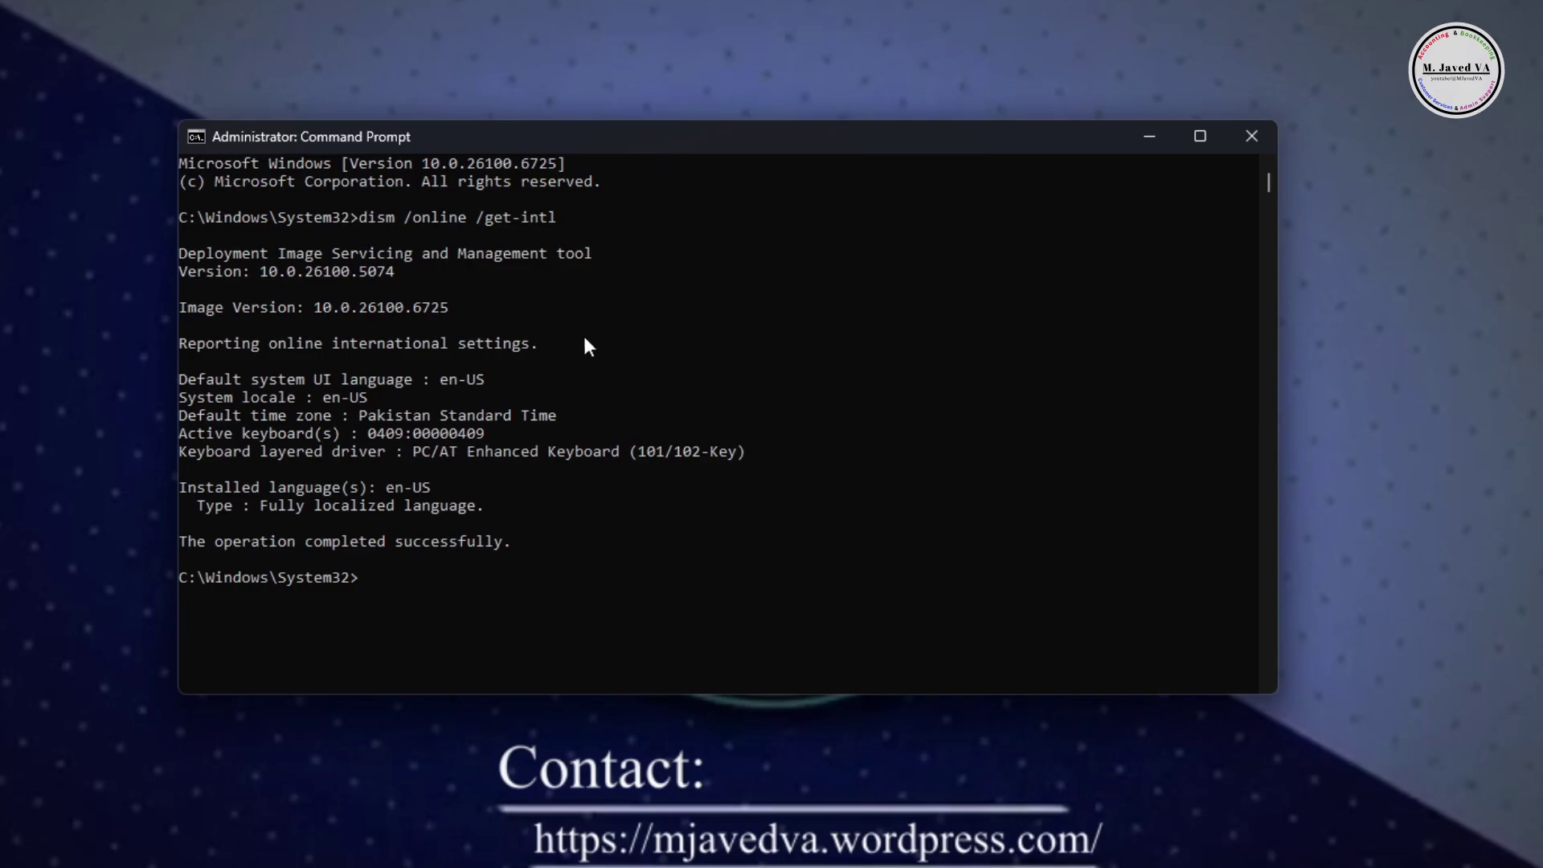
{"action": "left_click_drag", "start_coordinate": [498, 378], "coordinate": [207, 381]}
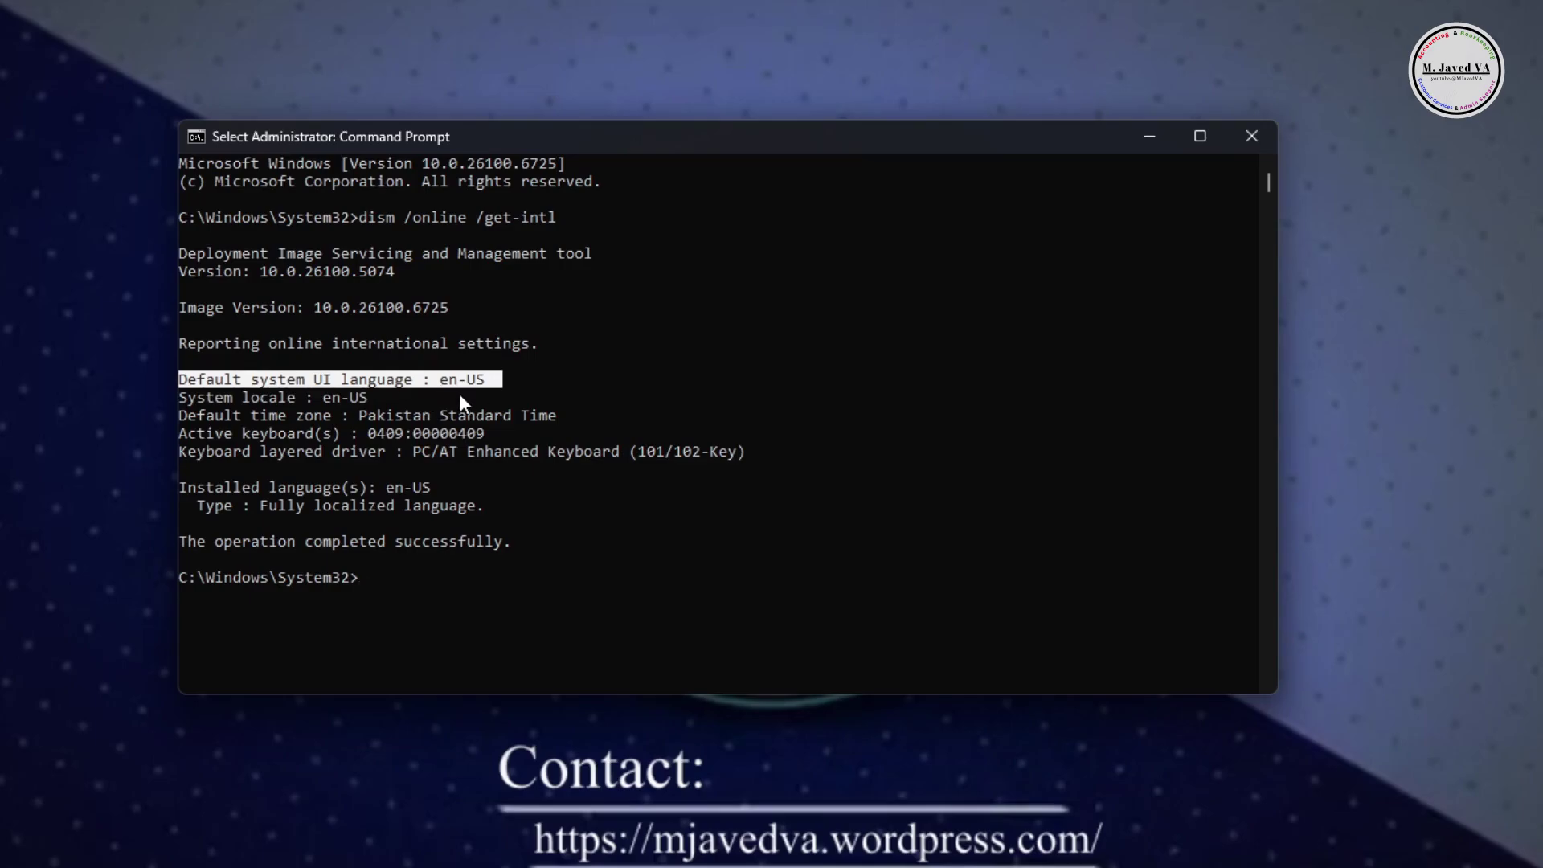
{"action": "left_click", "coordinate": [1250, 136]}
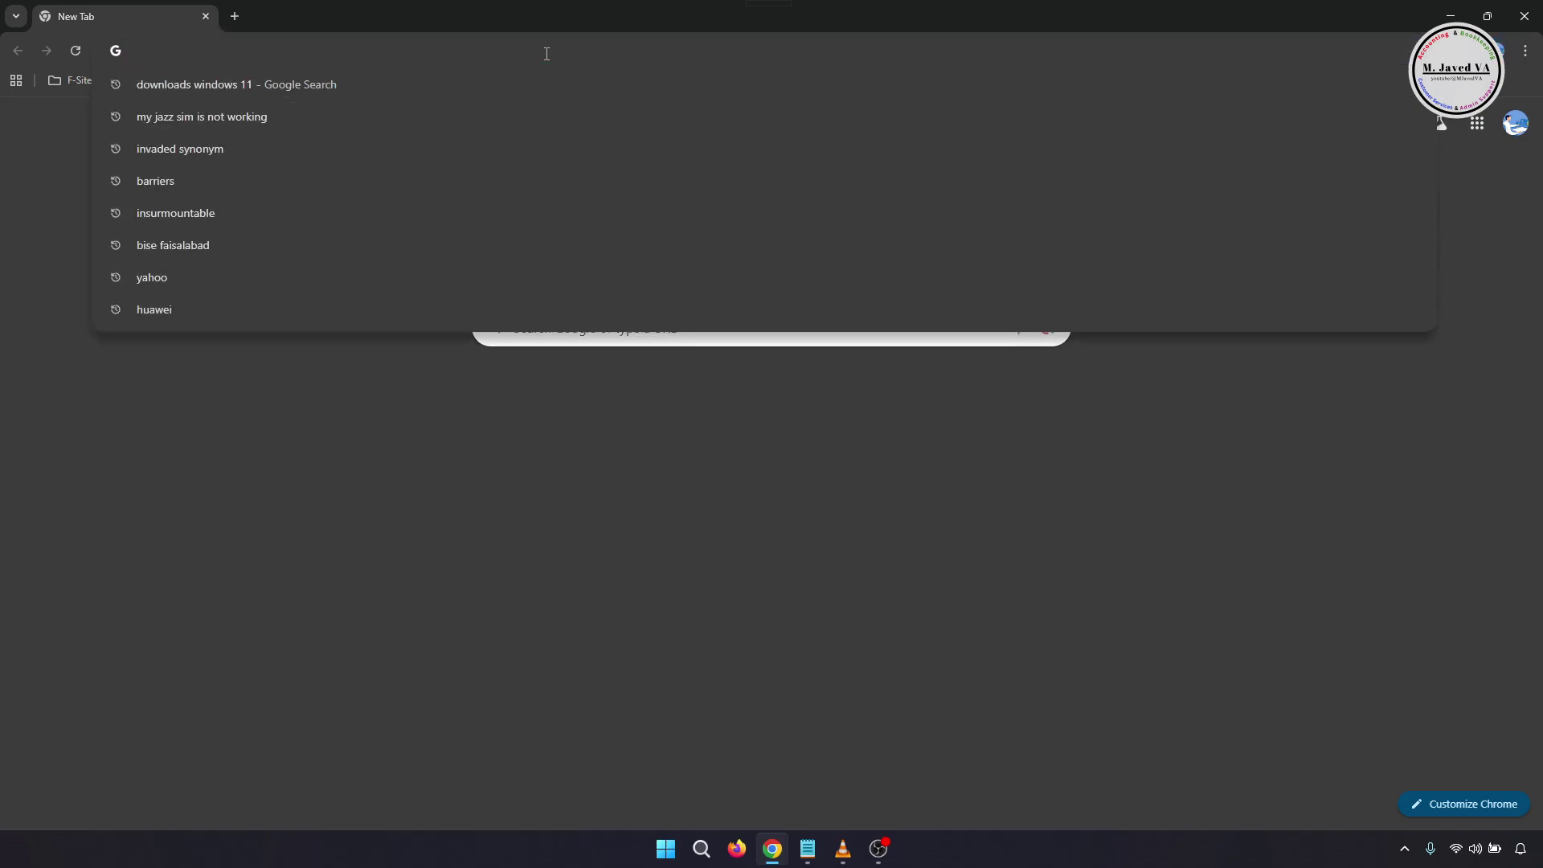
Search Chrome for 'Downloads windows 11' and open Microsoft's Download Windows 11 page.
{"action": "type", "text": "Downloads windows 11"}
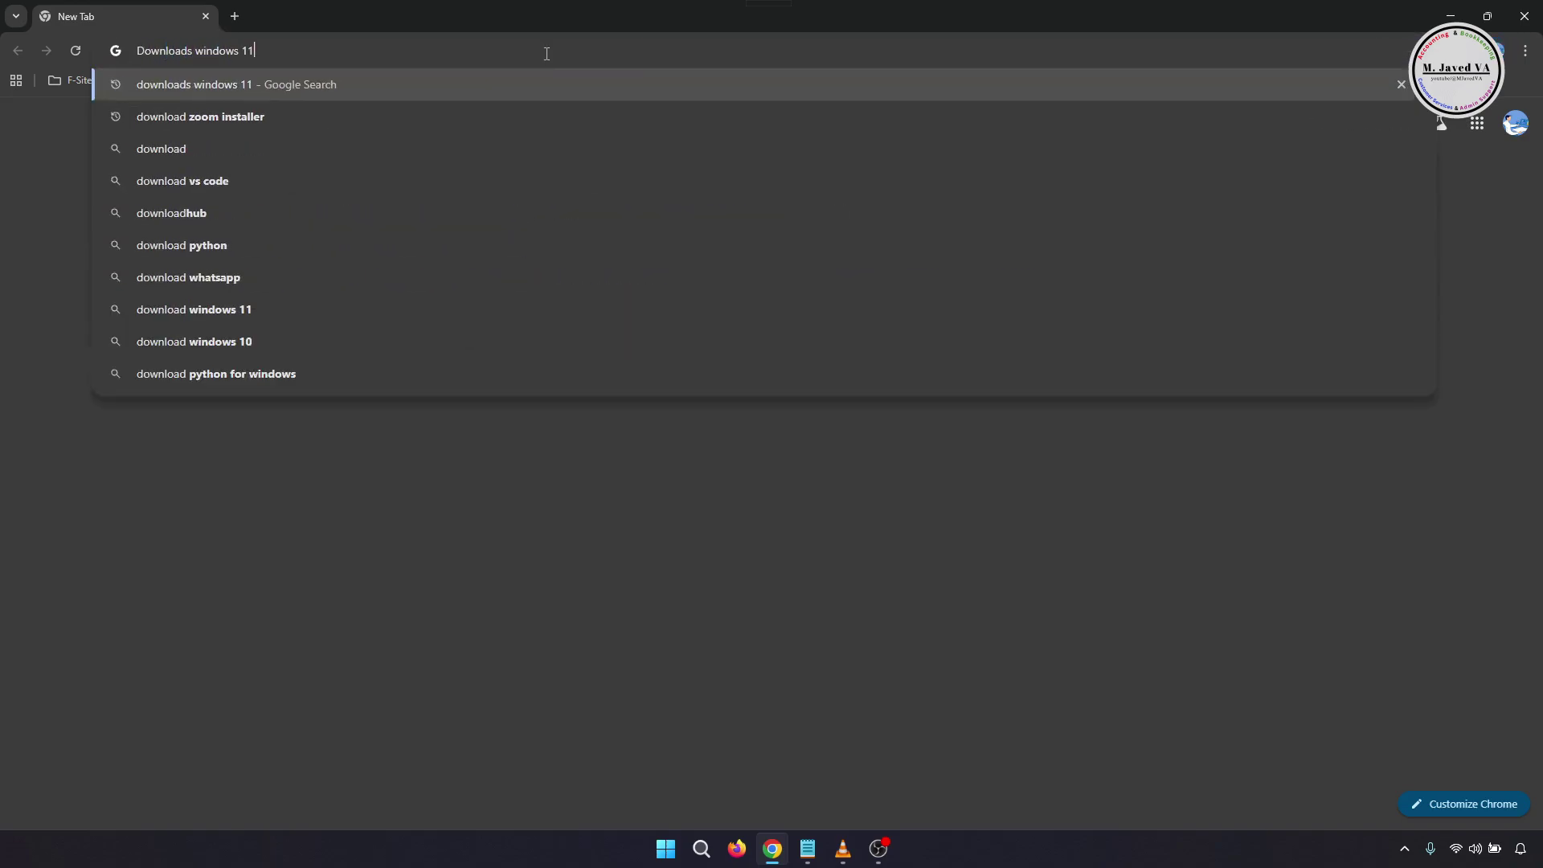
{"action": "key", "text": "Return"}
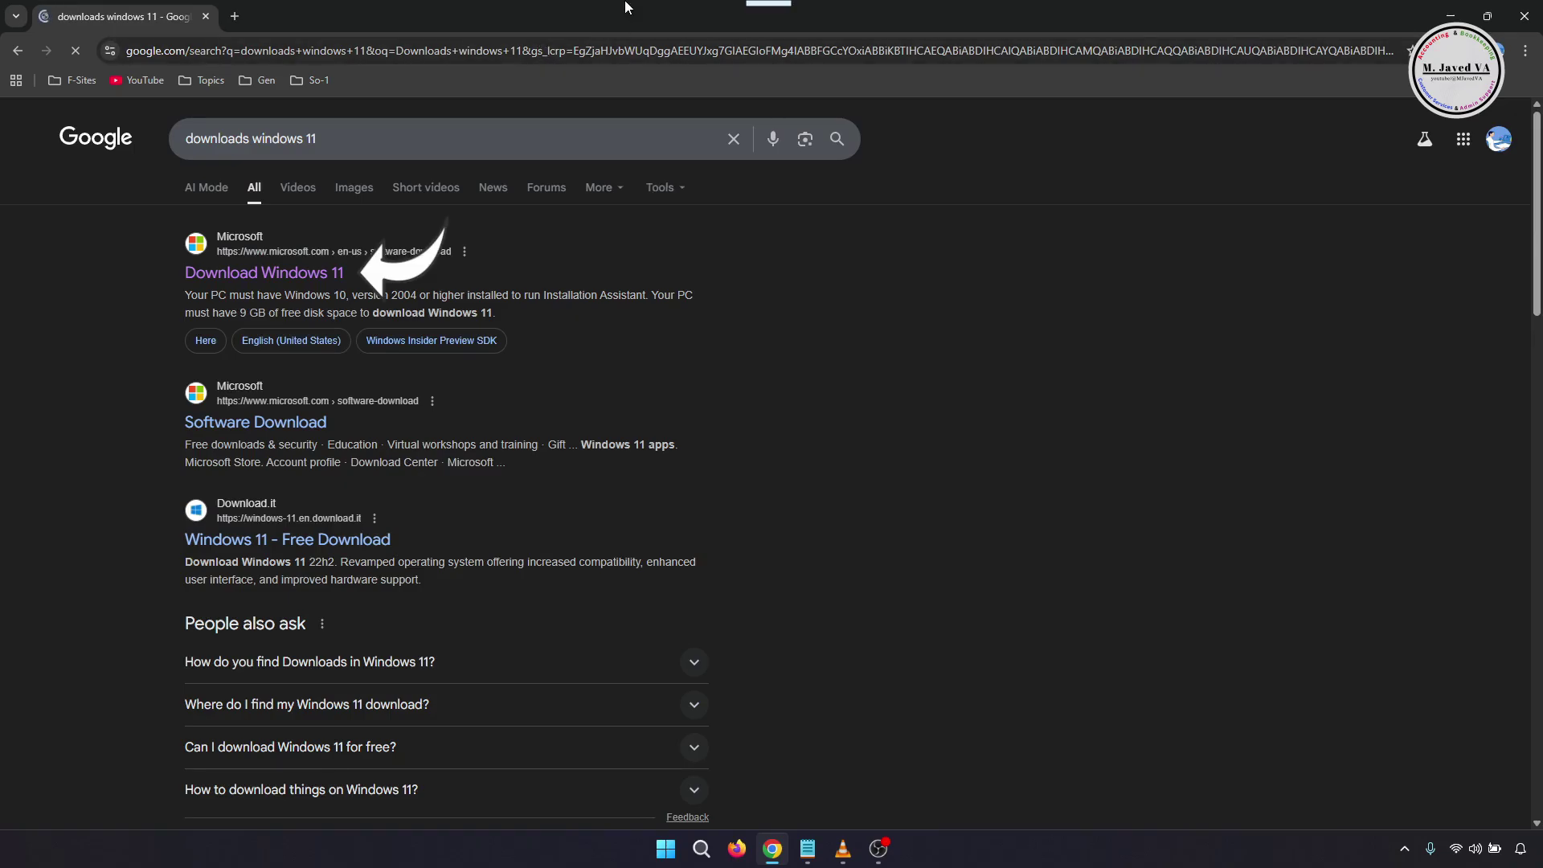
{"action": "left_click", "coordinate": [287, 281]}
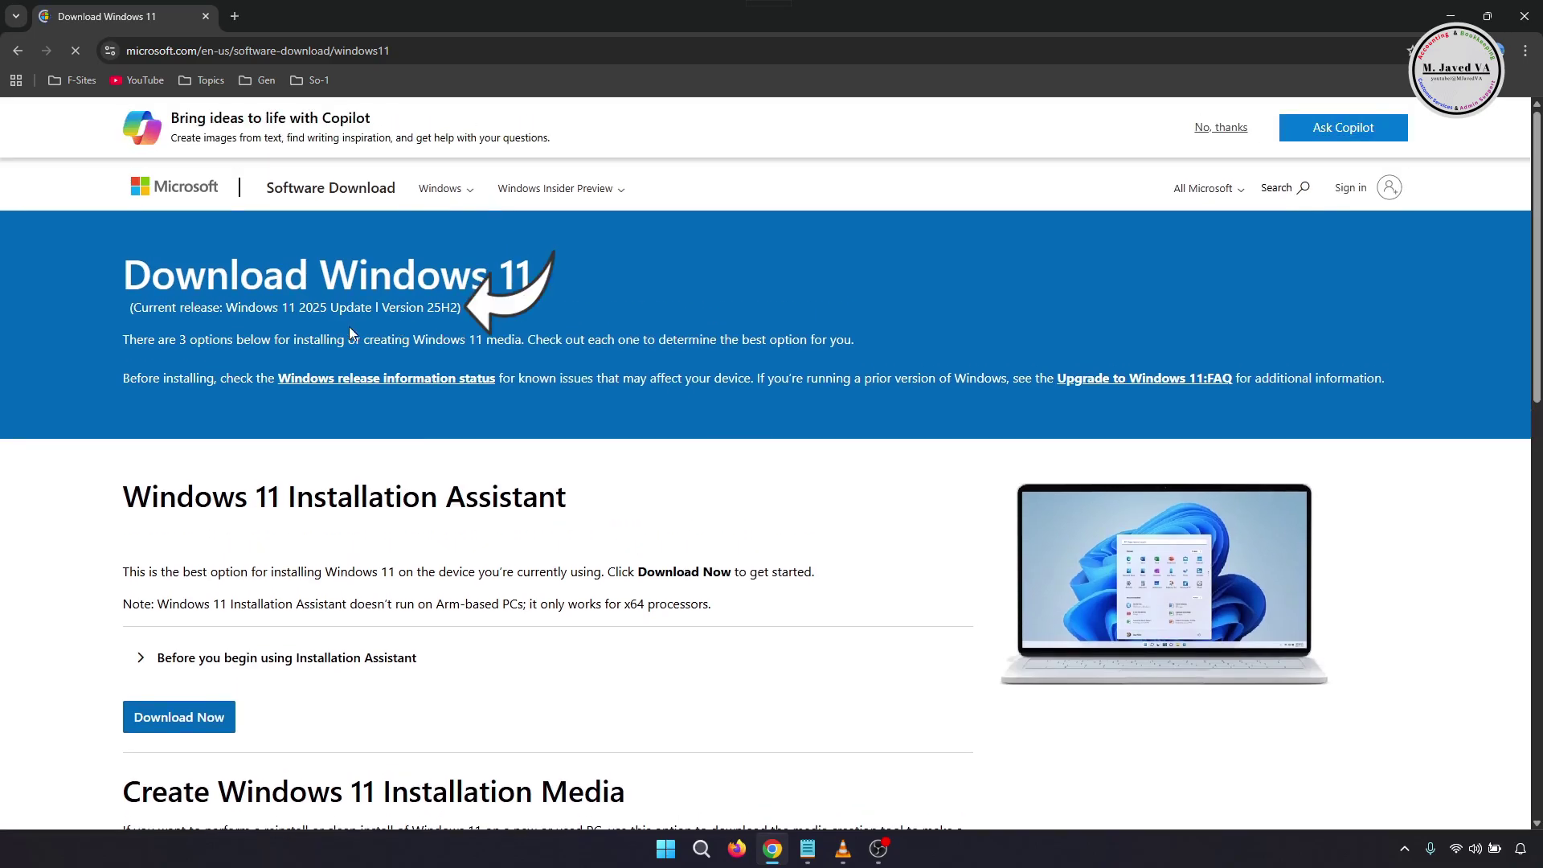
{"action": "left_click_drag", "start_coordinate": [462, 309], "coordinate": [129, 313]}
{"action": "left_click", "coordinate": [431, 338]}
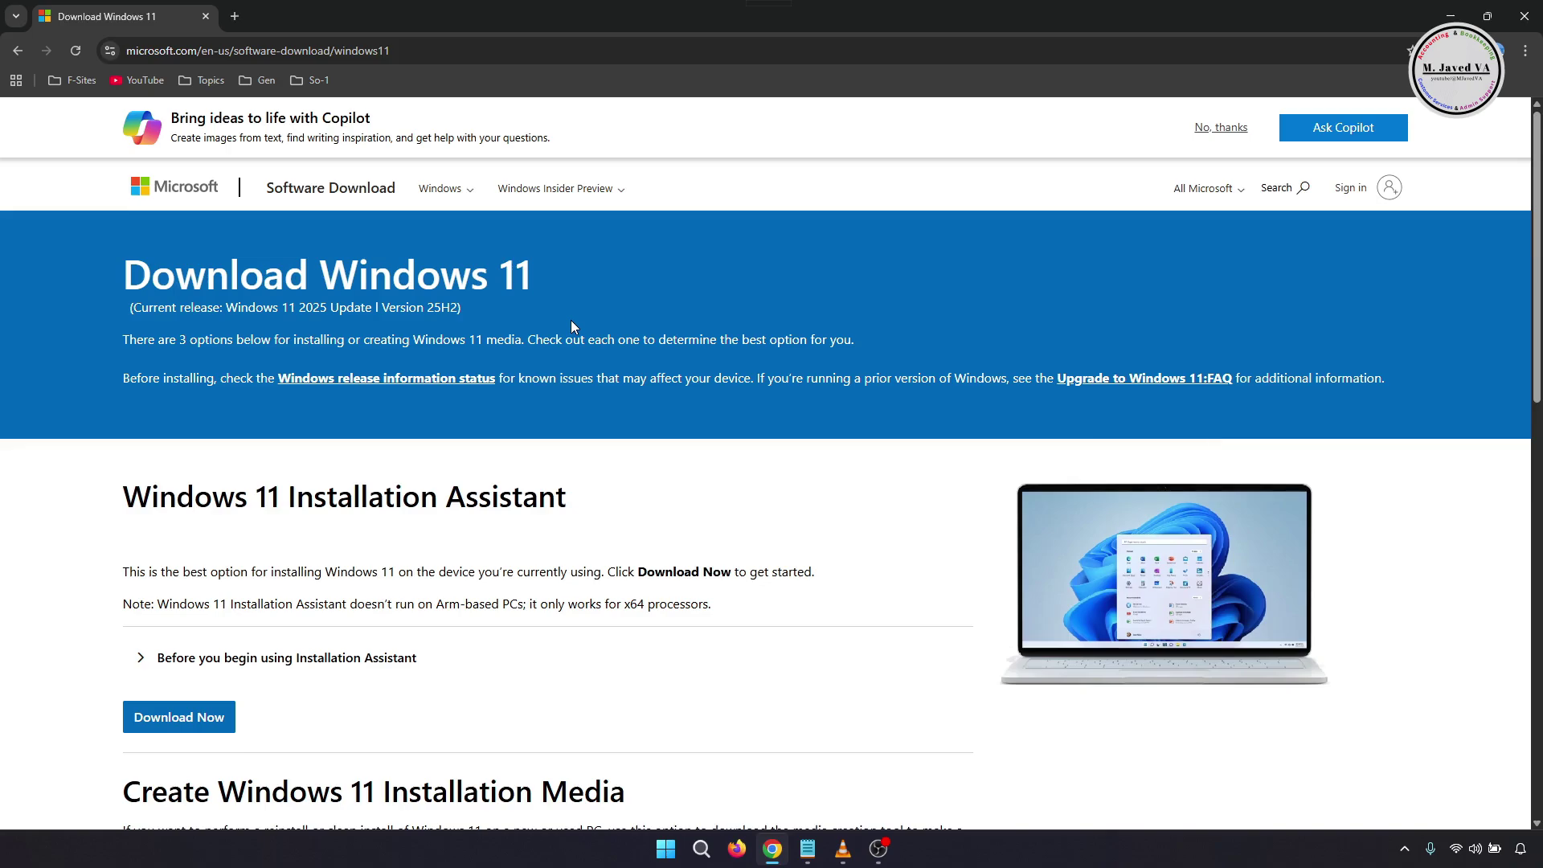
Select and confirm the 'Windows 11 (multi-edition ISO for x64 devices)' download.
{"action": "scroll", "coordinate": [572, 322], "scroll_direction": "down", "scroll_amount": 7}
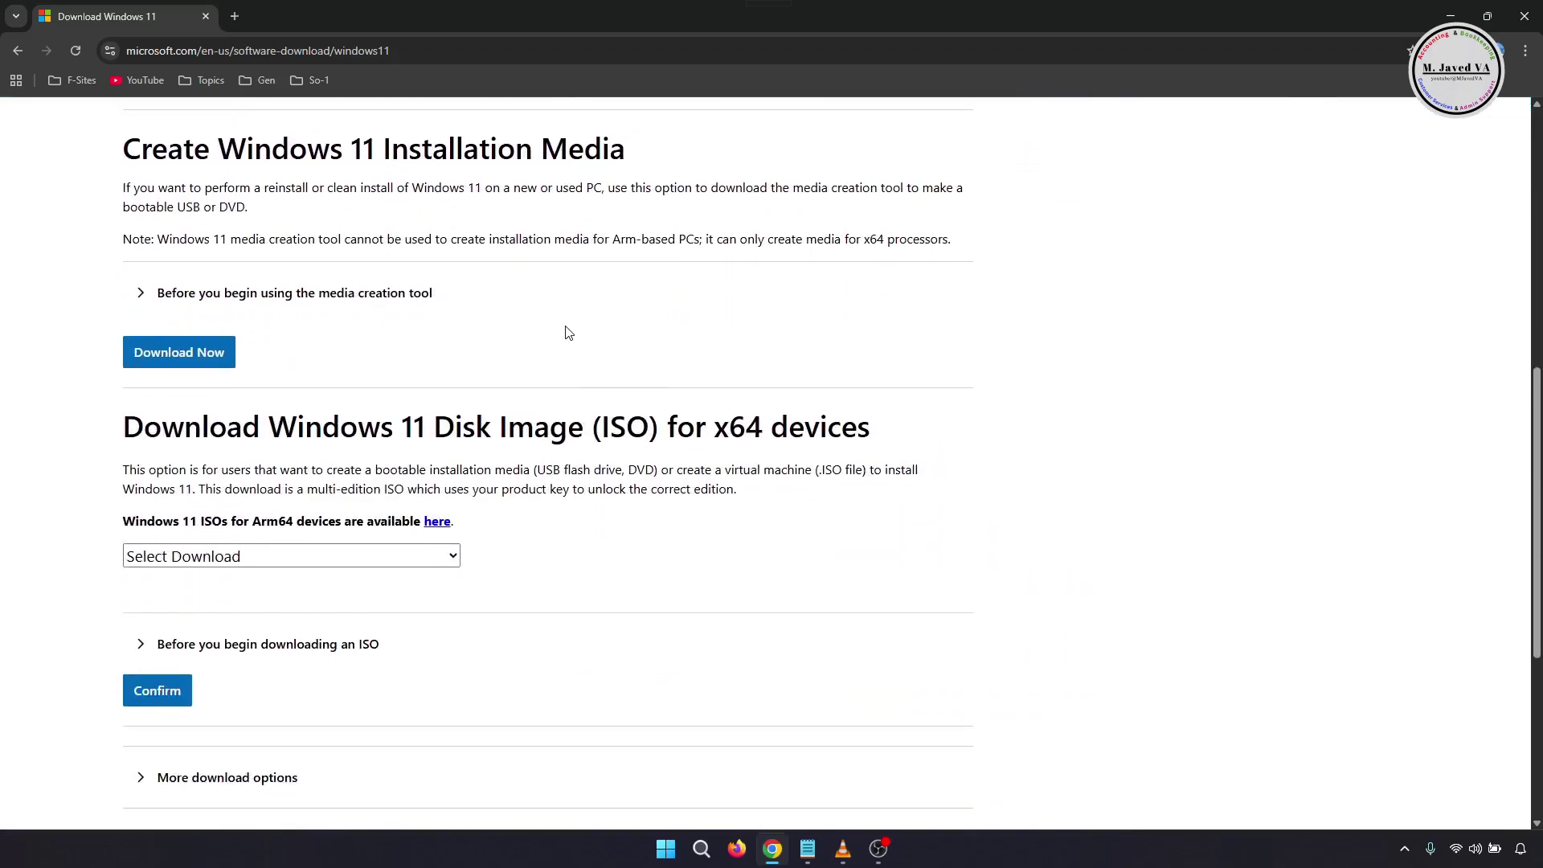
{"action": "scroll", "coordinate": [568, 332], "scroll_direction": "down", "scroll_amount": 1}
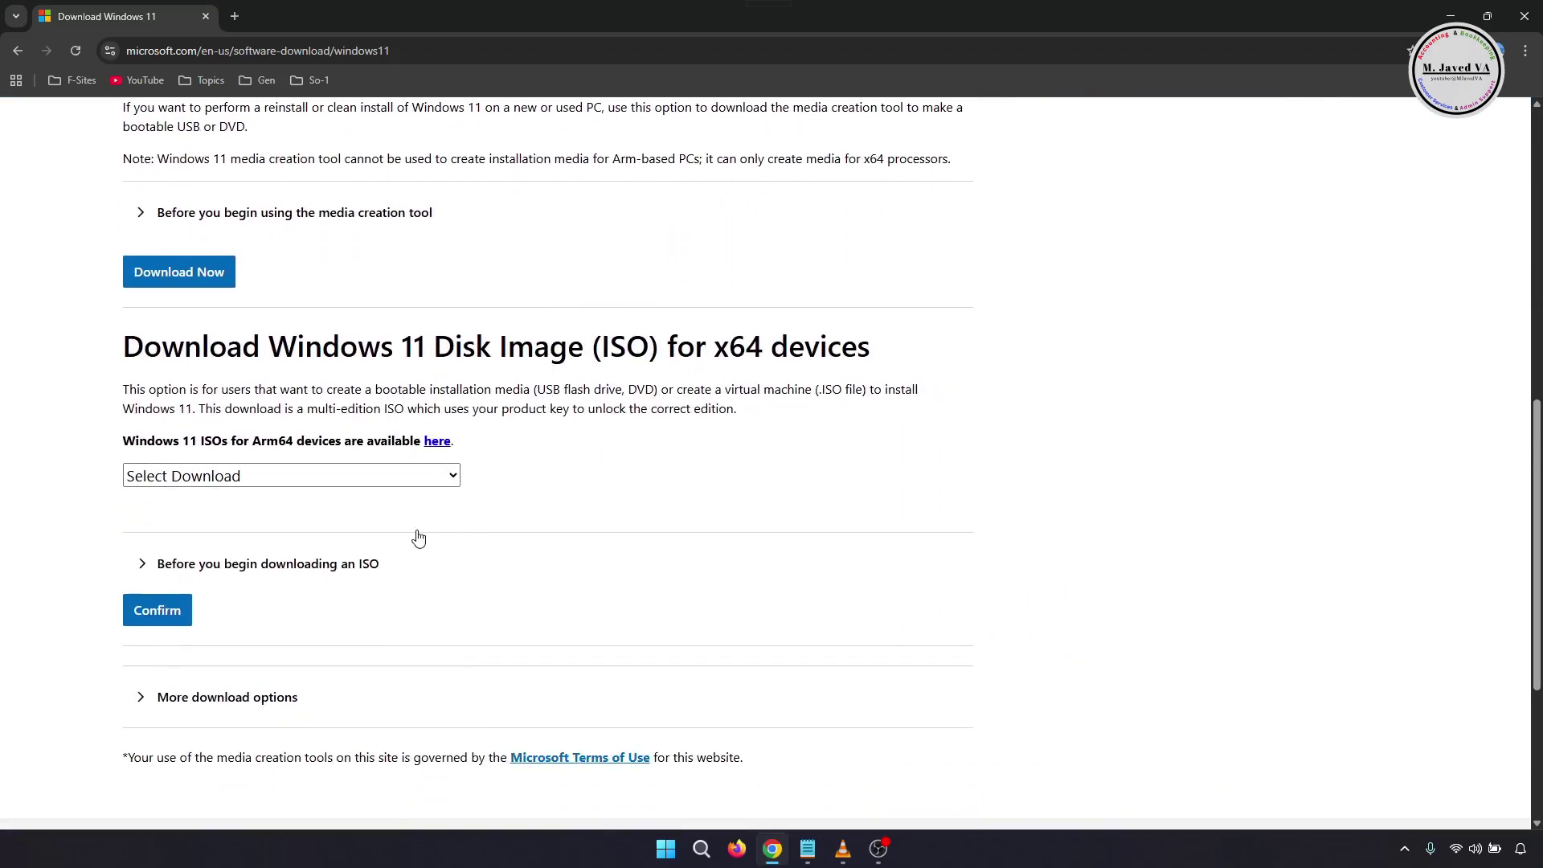
{"action": "left_click", "coordinate": [455, 479]}
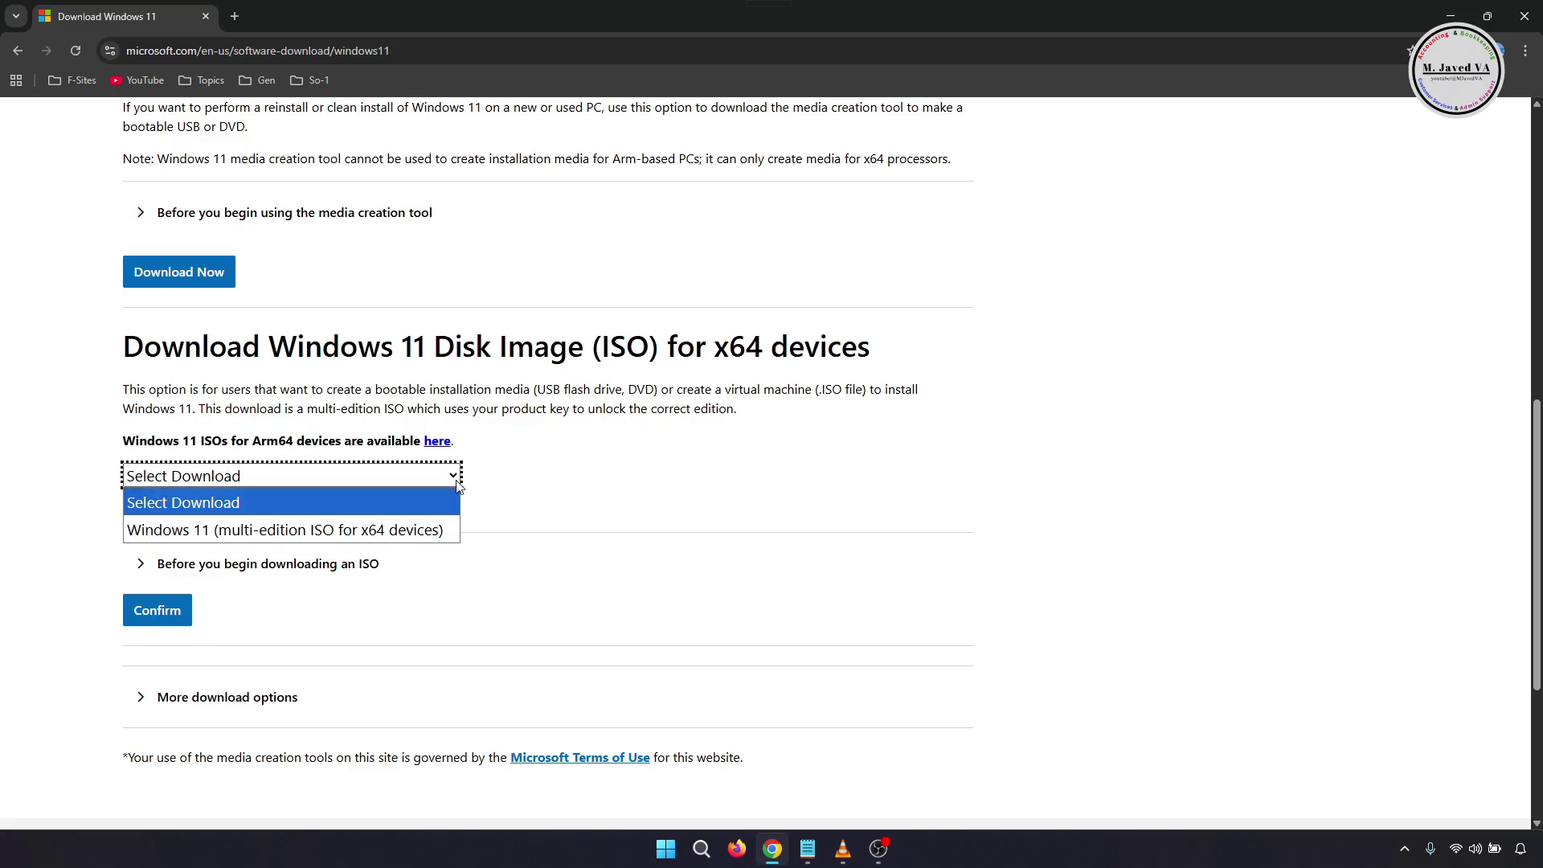
{"action": "left_click", "coordinate": [423, 530]}
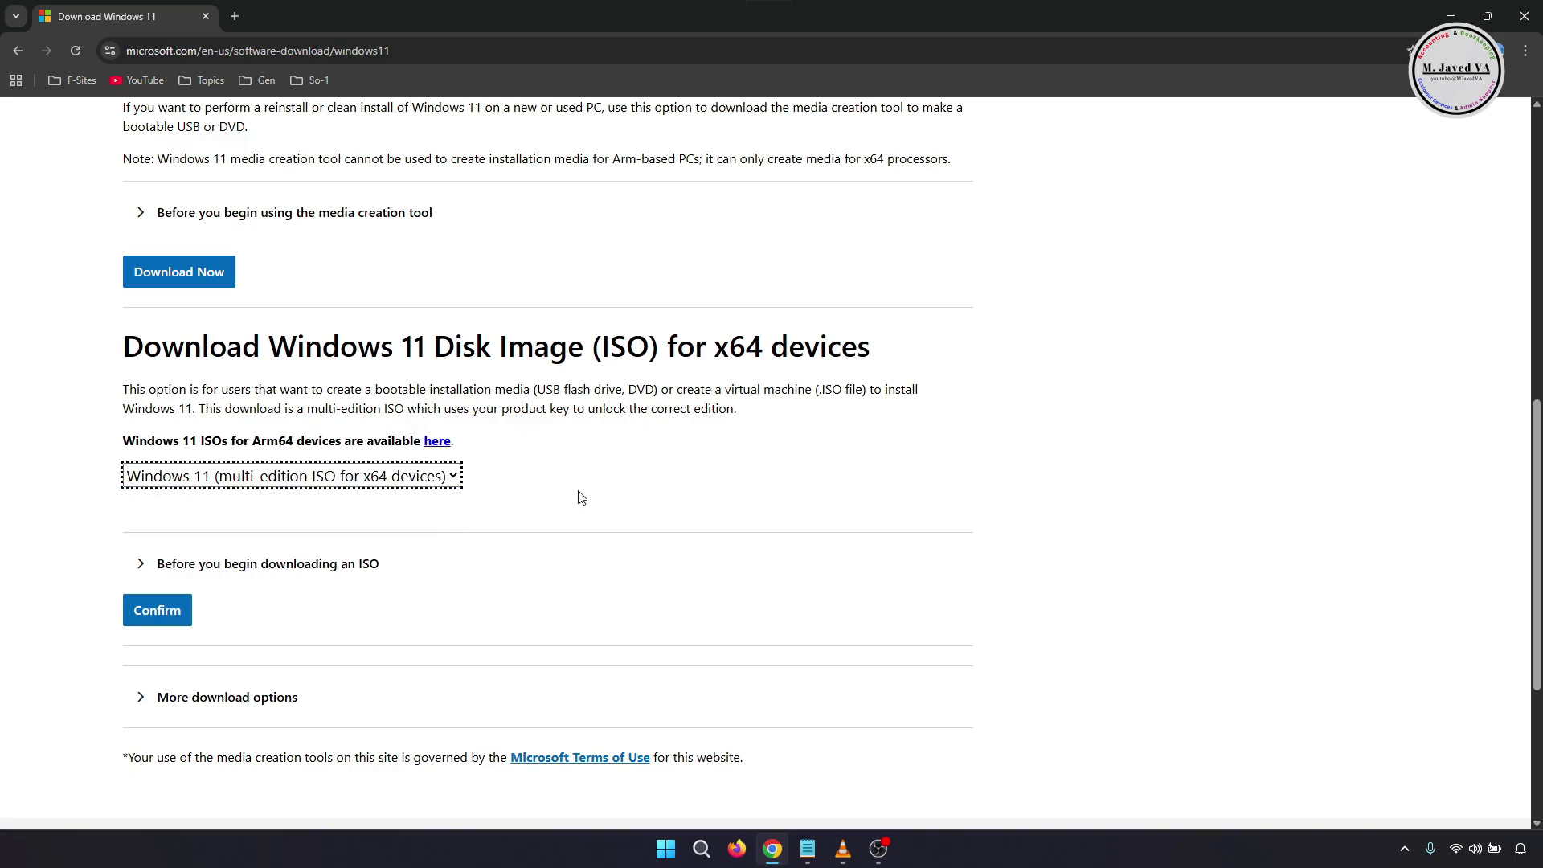
{"action": "scroll", "coordinate": [561, 493], "scroll_direction": "down", "scroll_amount": 1}
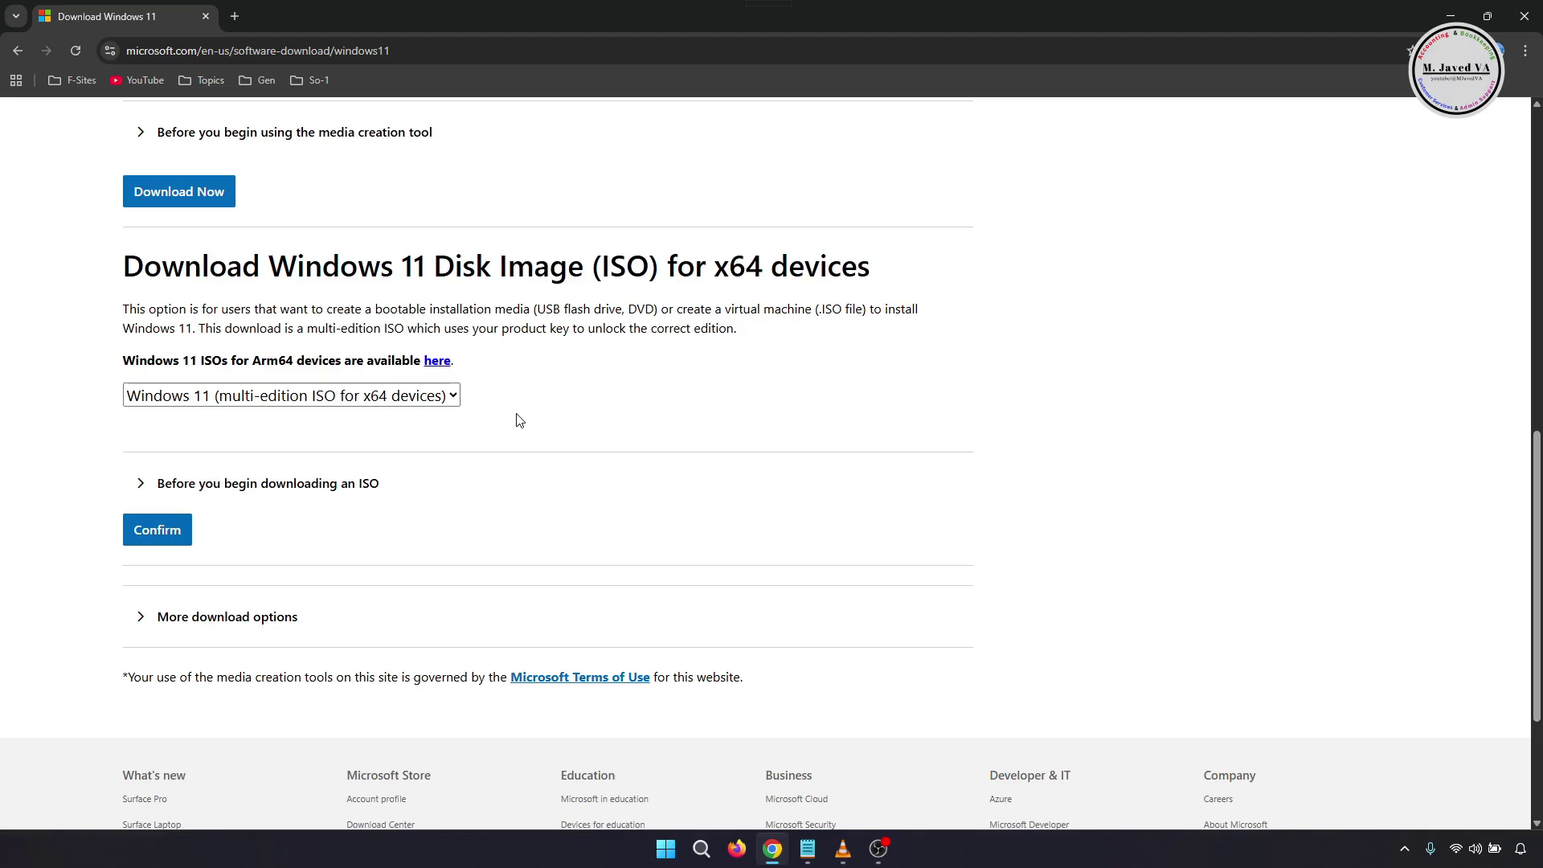
{"action": "left_click", "coordinate": [162, 528]}
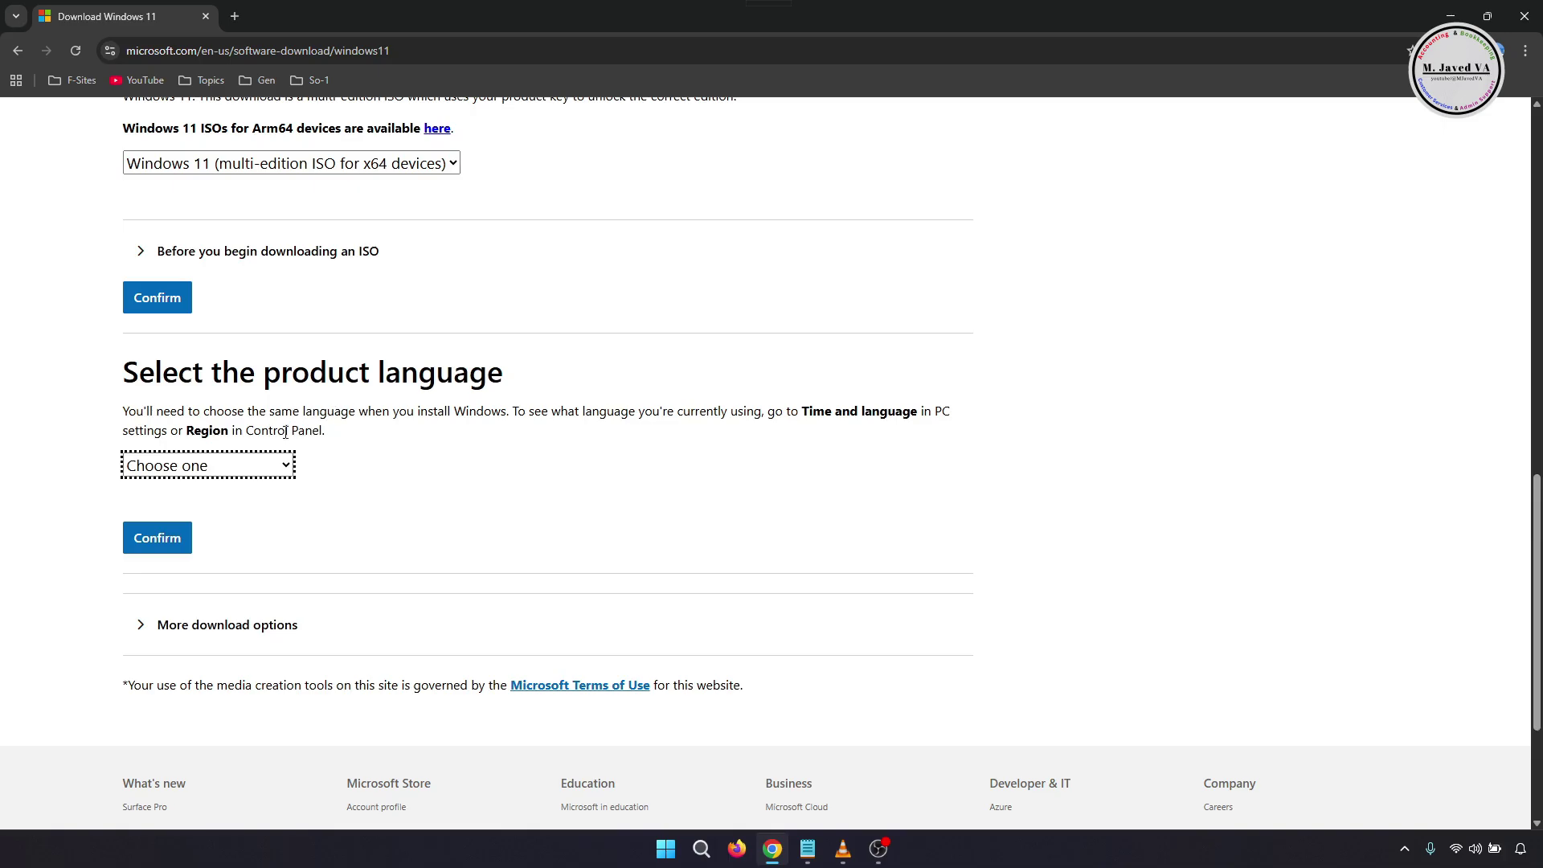
Choose and confirm English (United States) as the product language.
{"action": "left_click", "coordinate": [254, 466]}
{"action": "scroll", "coordinate": [254, 449], "scroll_direction": "down", "scroll_amount": 1}
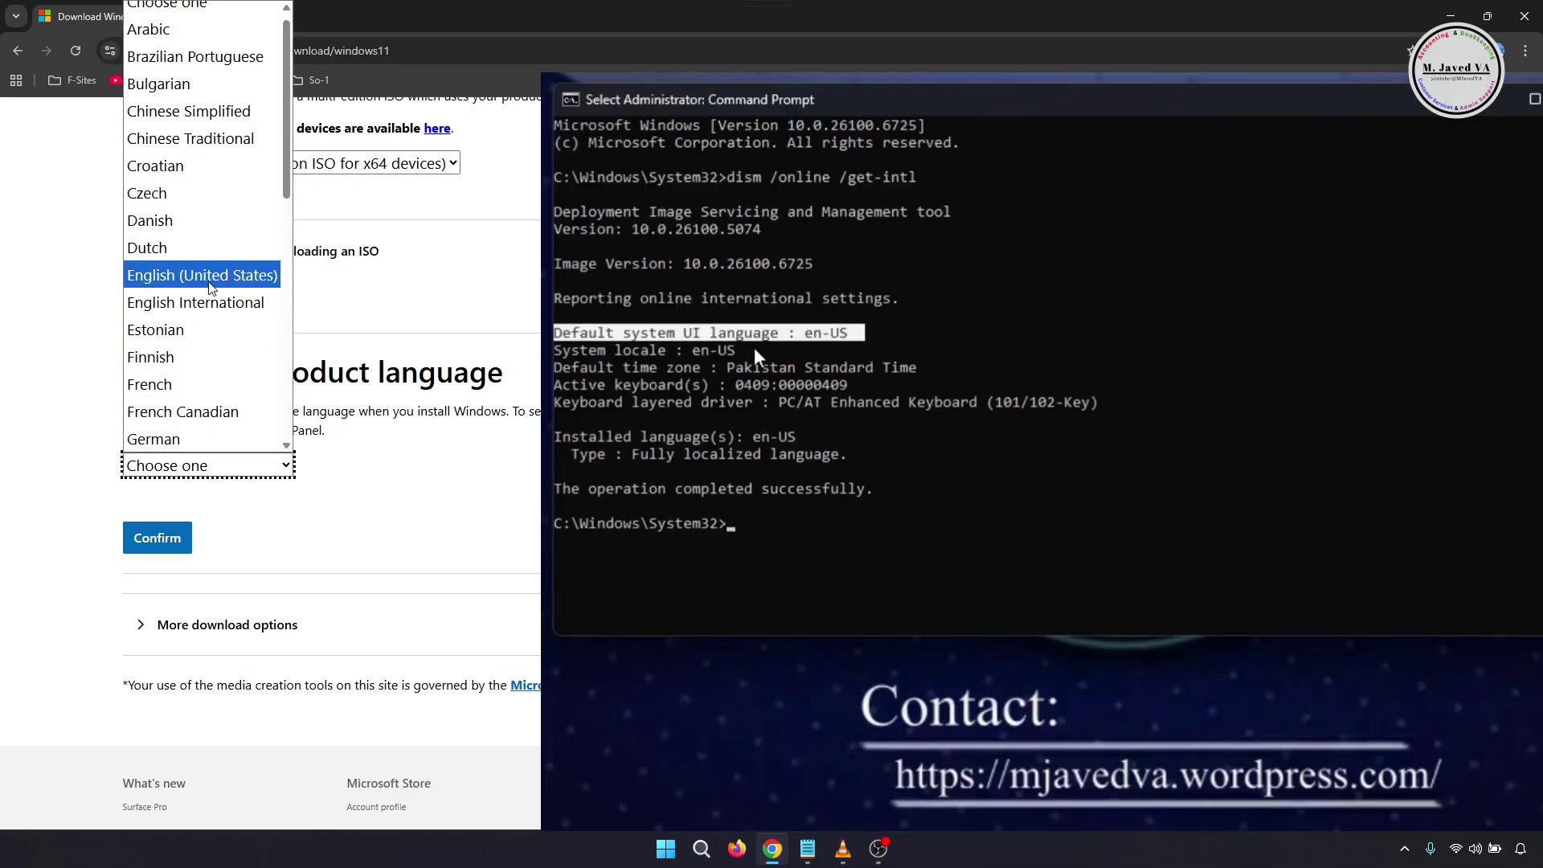
{"action": "left_click", "coordinate": [213, 287]}
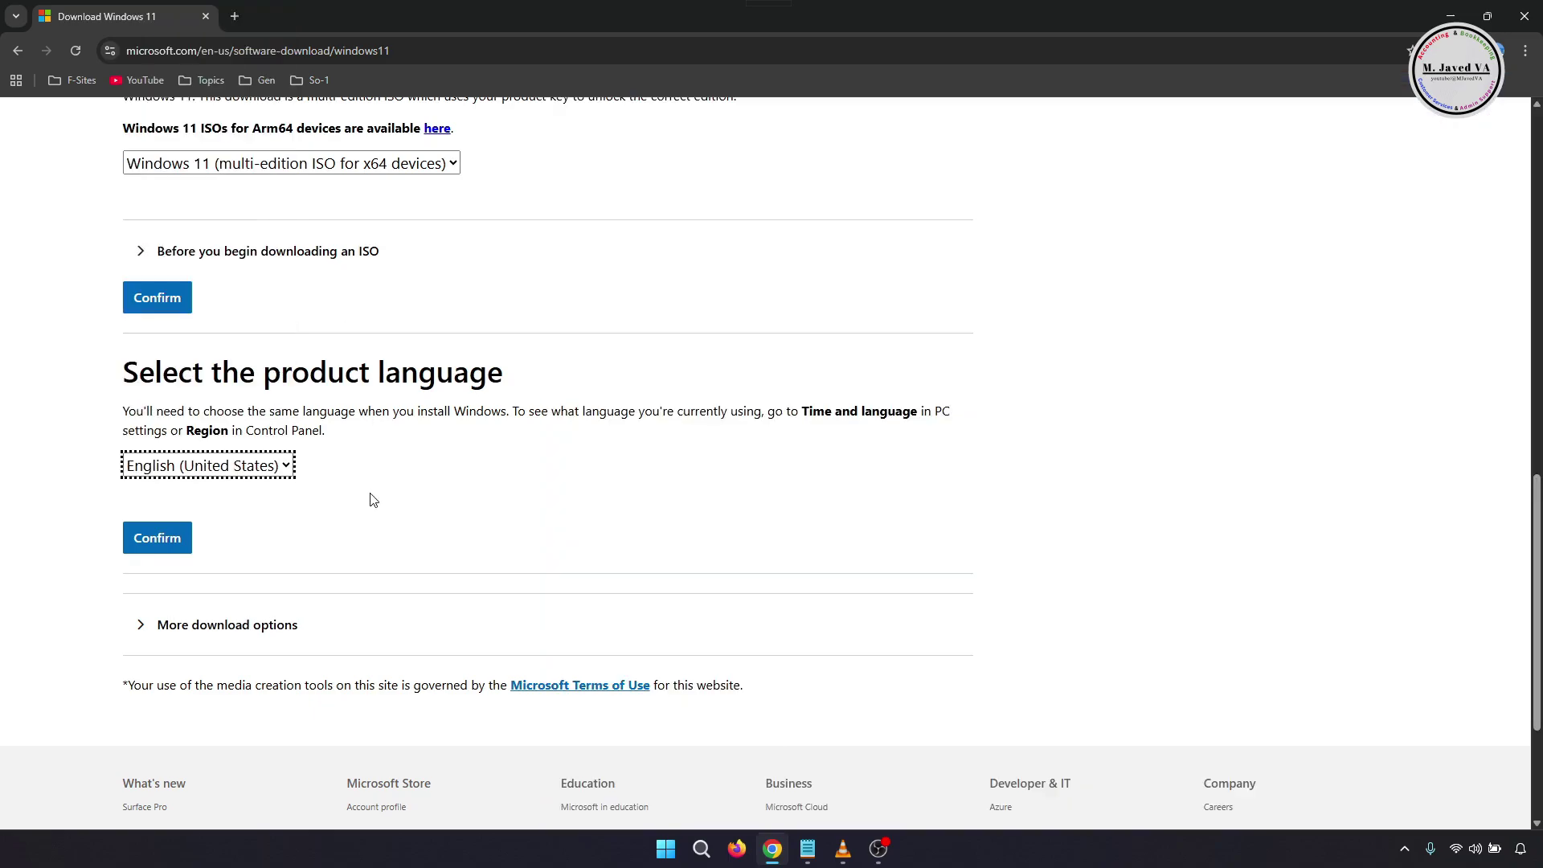
{"action": "left_click", "coordinate": [157, 540]}
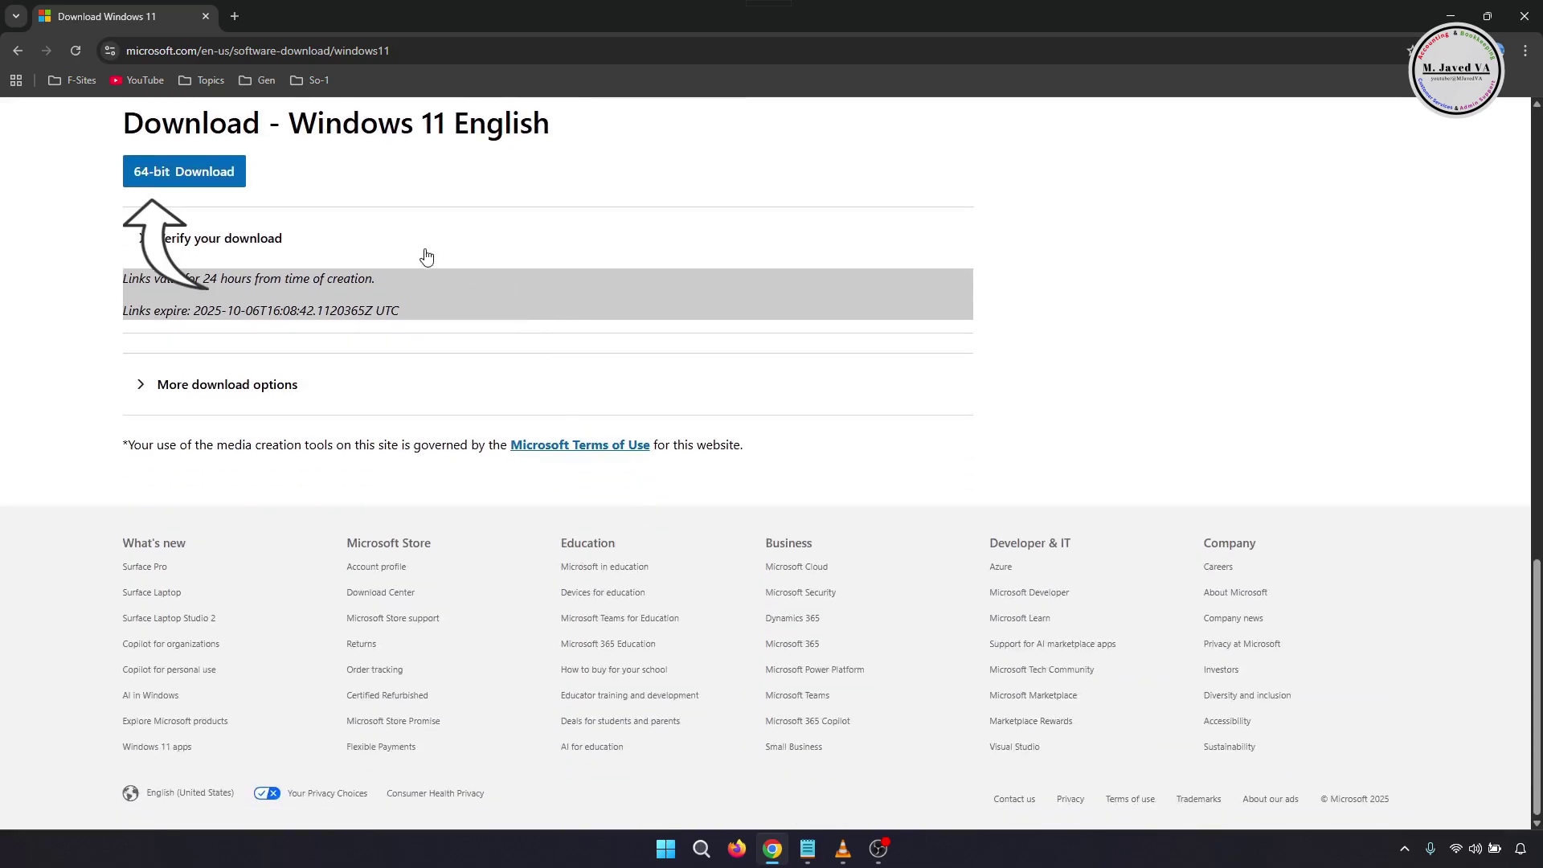
Start the 64-bit Win11_25H2_English_x64.iso download.
{"action": "left_click", "coordinate": [191, 181]}
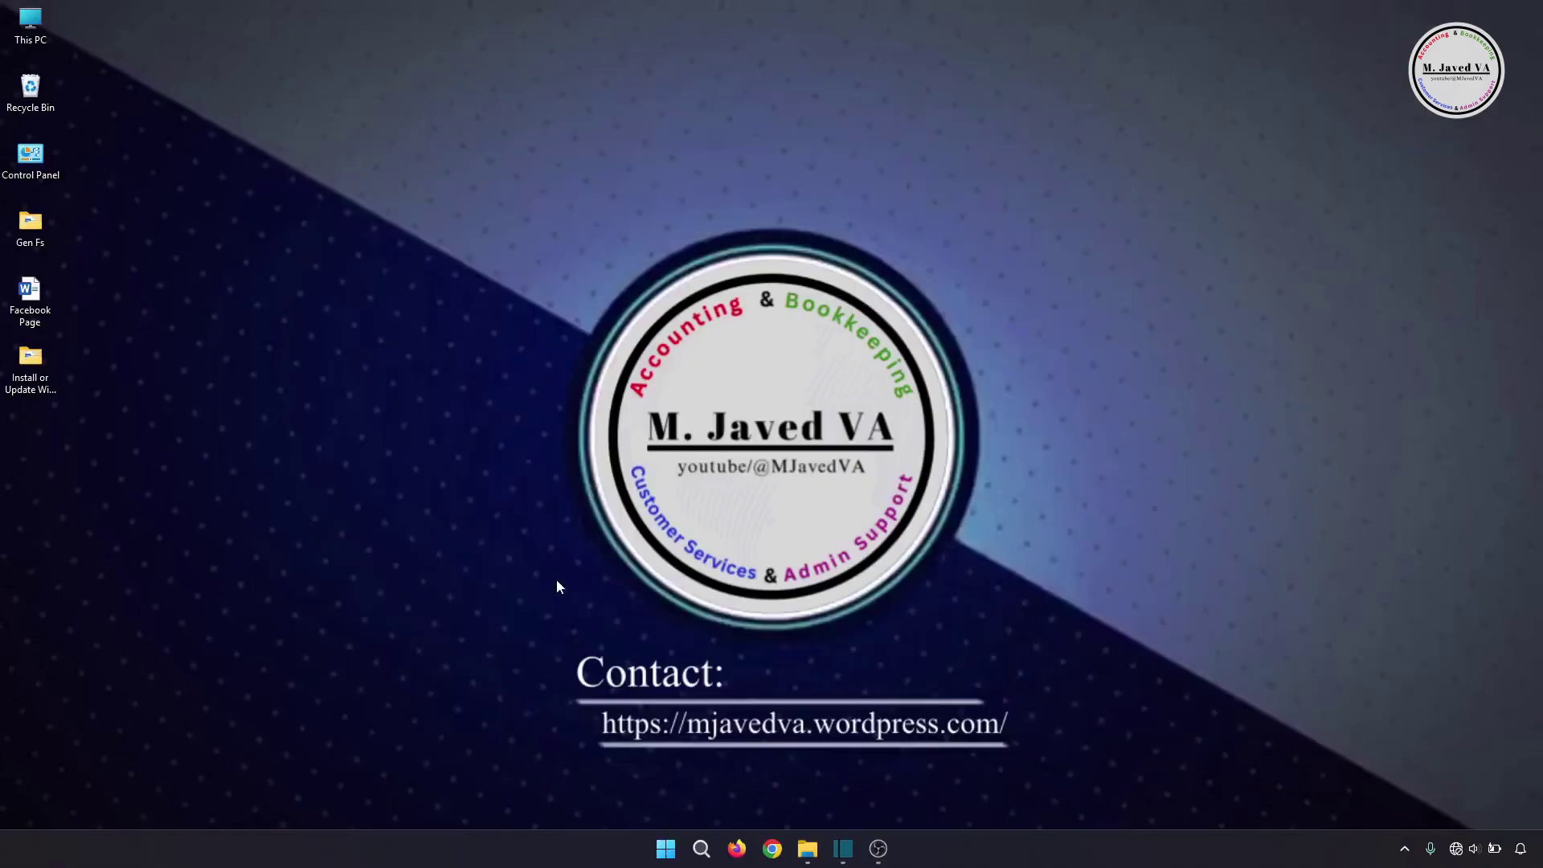
Open System Information and check that BIOS Mode is UEFI and Secure Boot State is On.
{"action": "key", "text": "super"}
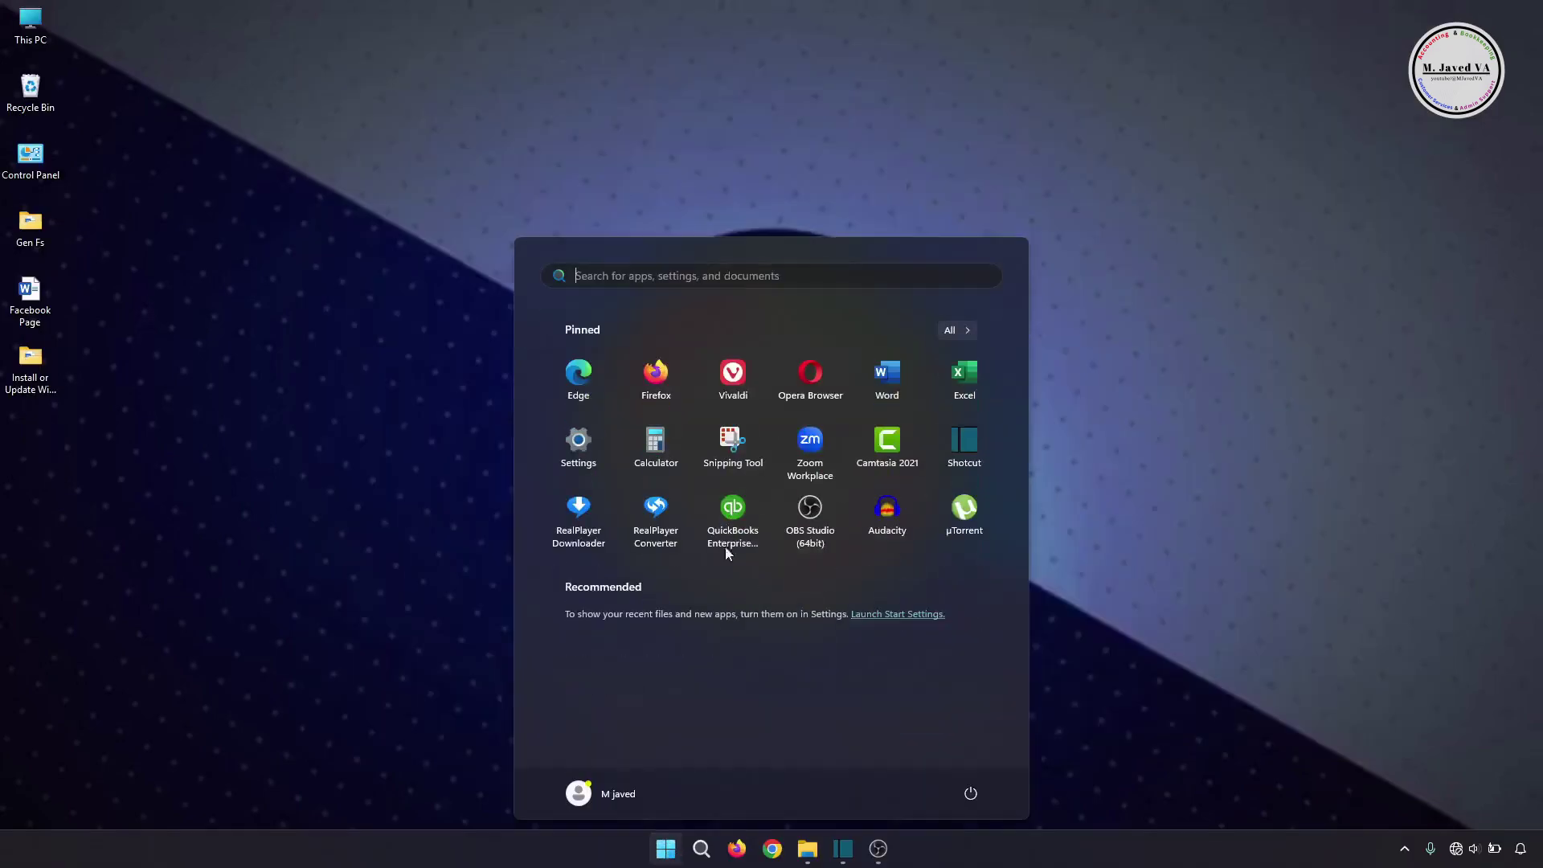
{"action": "type", "text": "sysytem"}
{"action": "key", "text": "Return"}
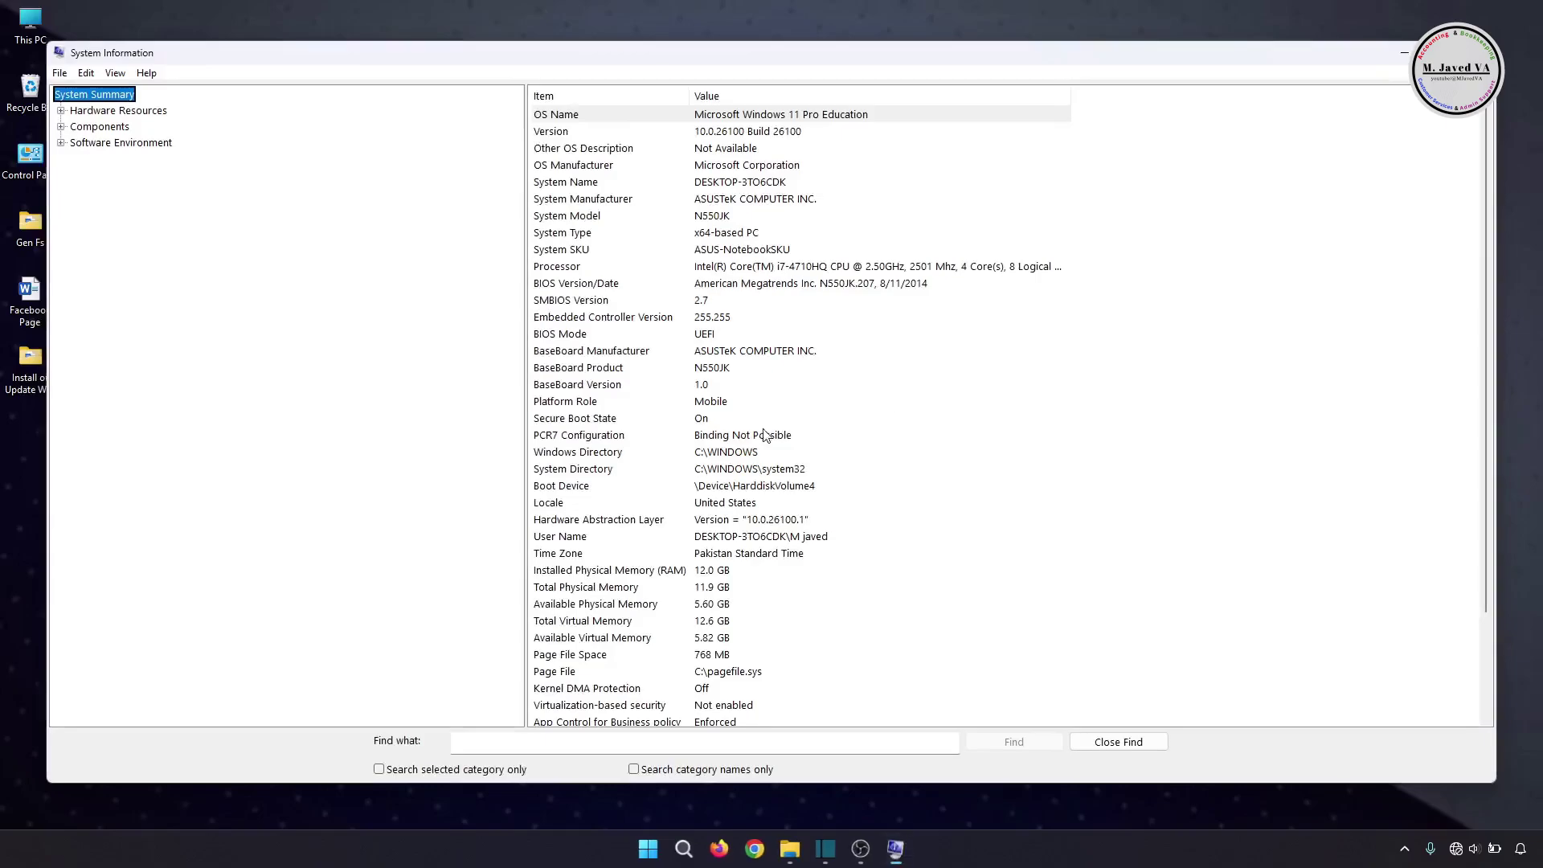
{"action": "left_click", "coordinate": [762, 419]}
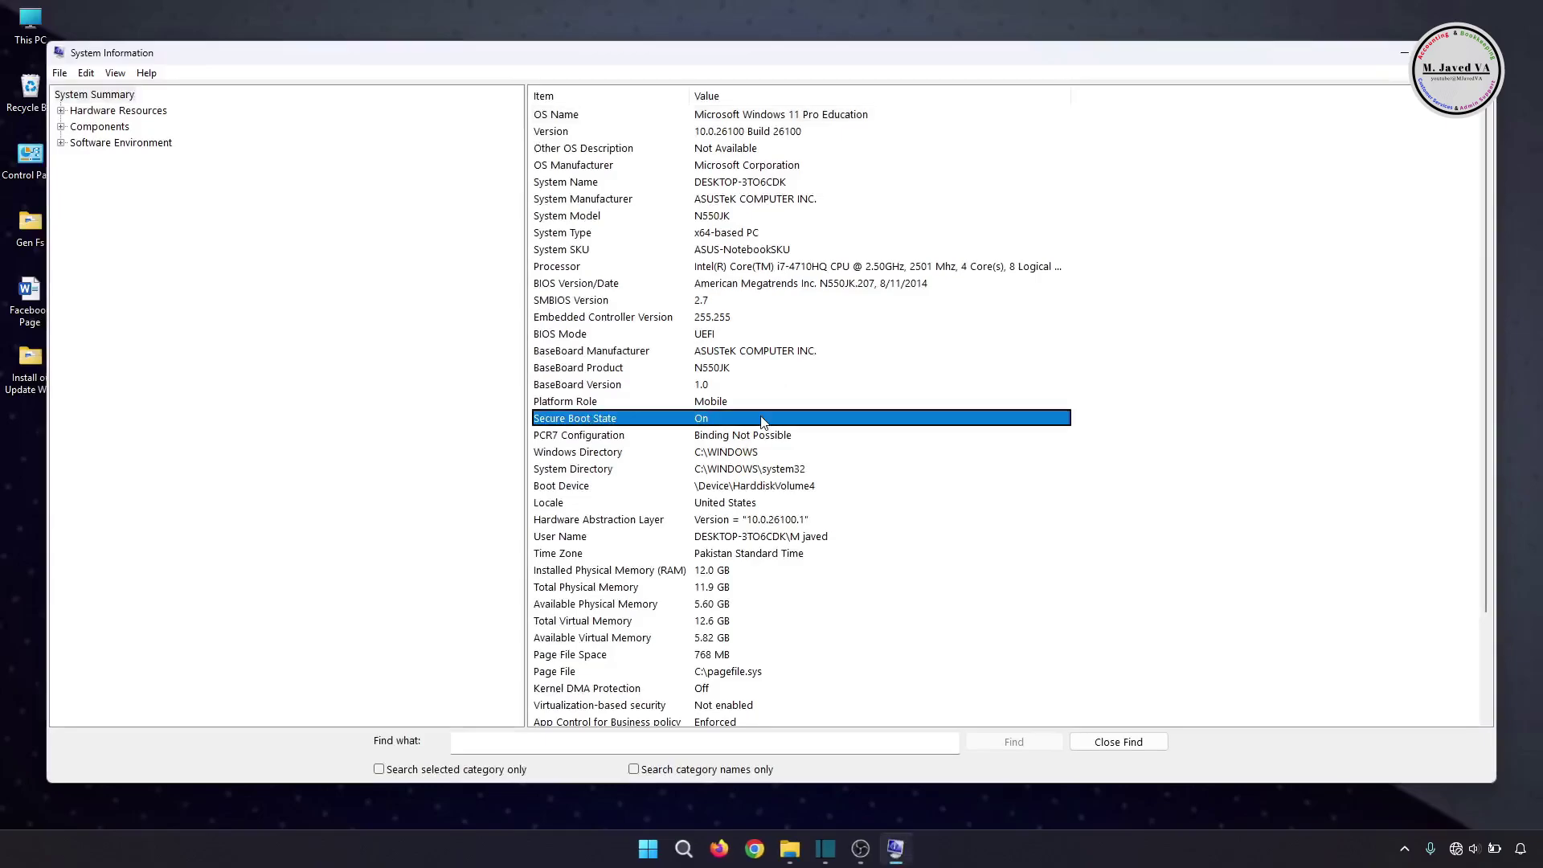
{"action": "left_click", "coordinate": [743, 335]}
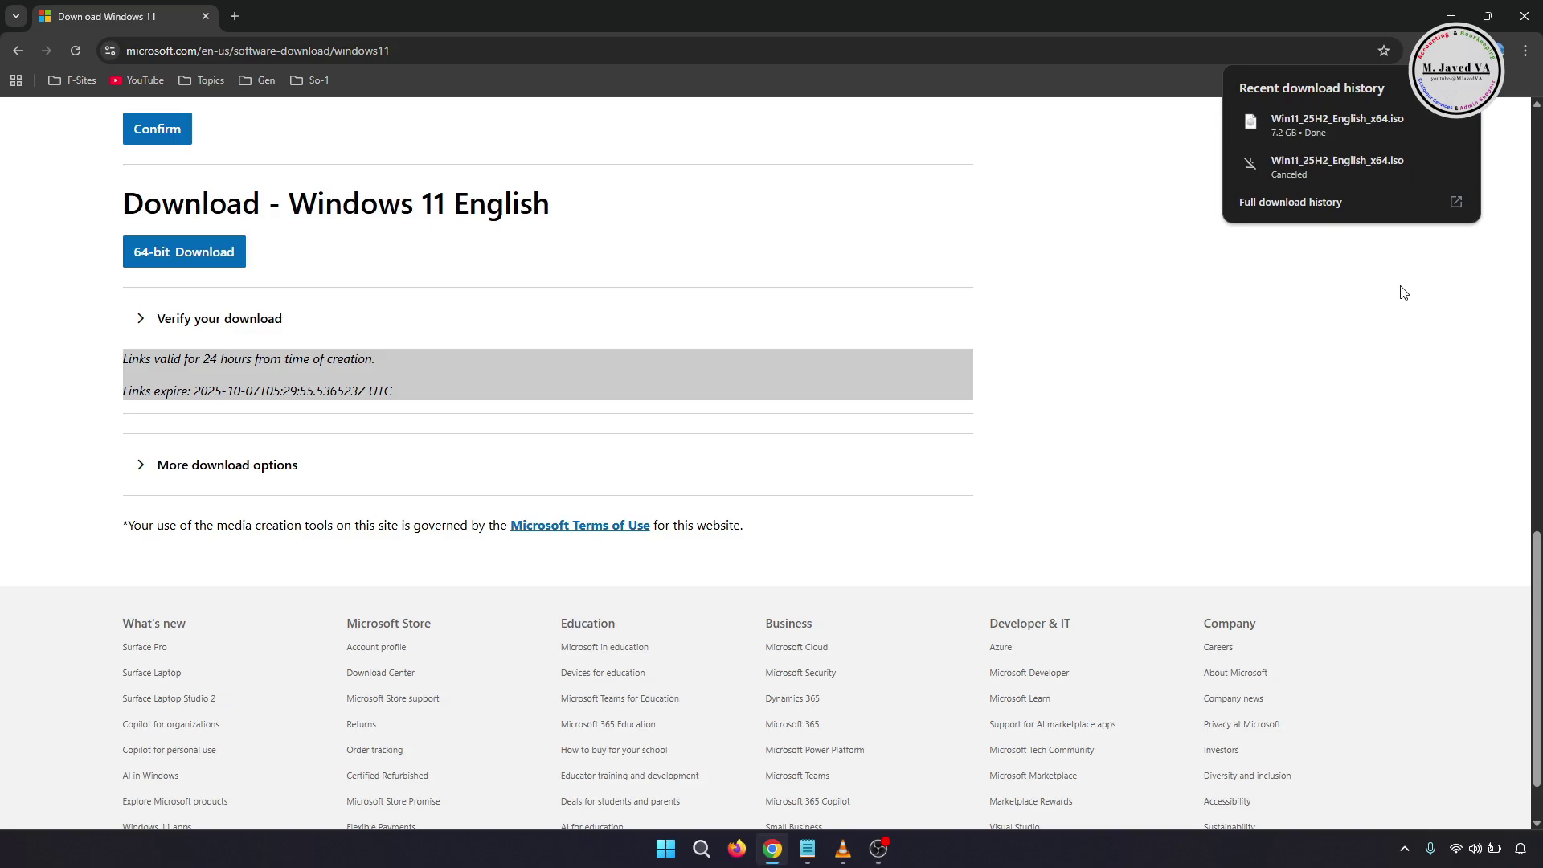
Cut the Win11_25H2_English_x64 ISO from Downloads and paste it onto the desktop.
{"action": "left_click", "coordinate": [1363, 265]}
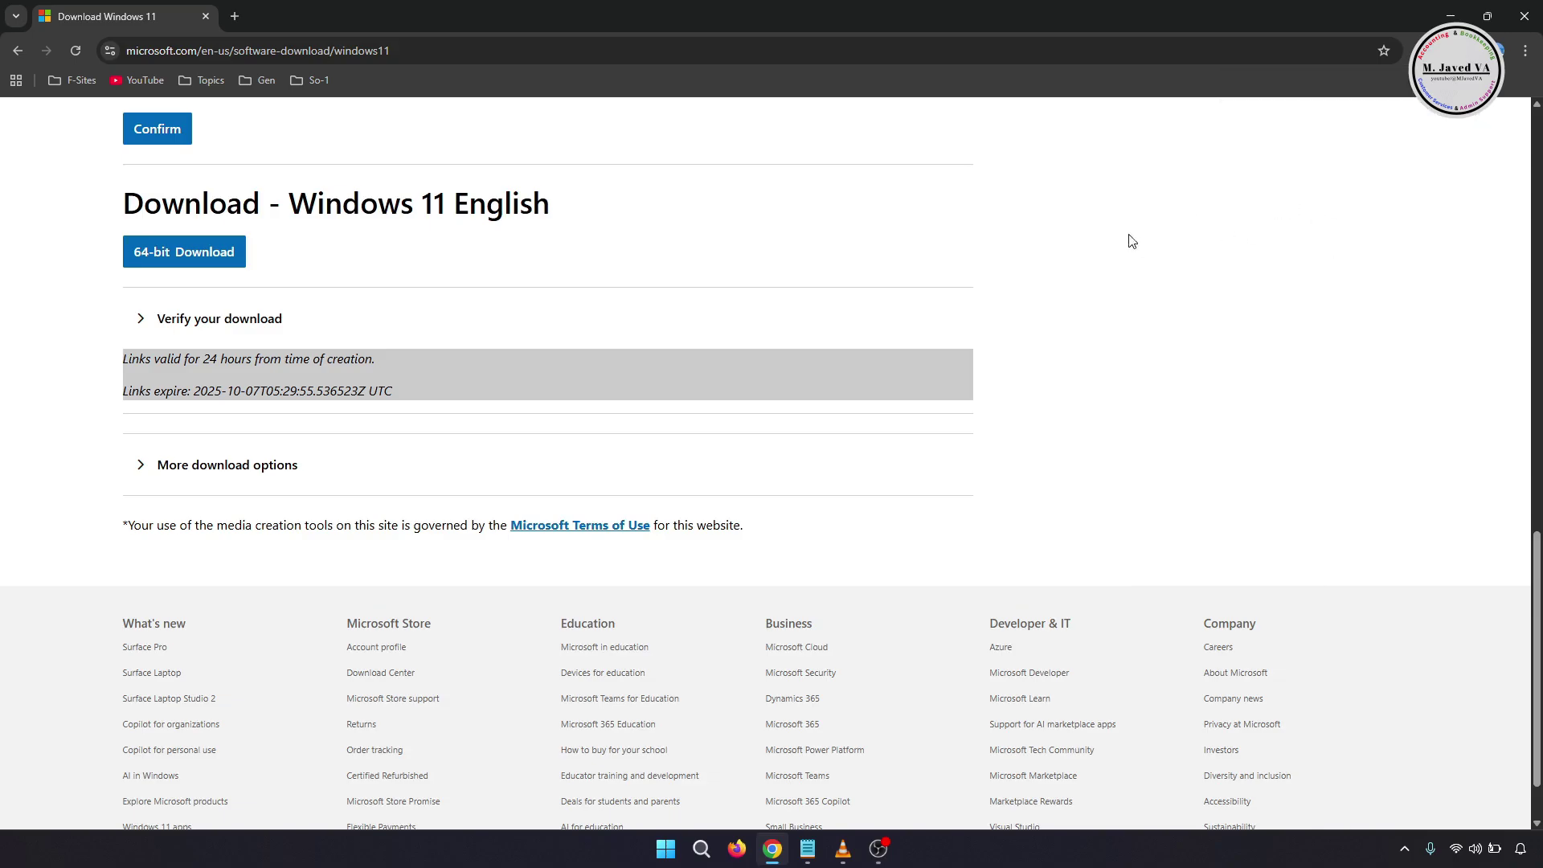
{"action": "left_click", "coordinate": [1450, 16]}
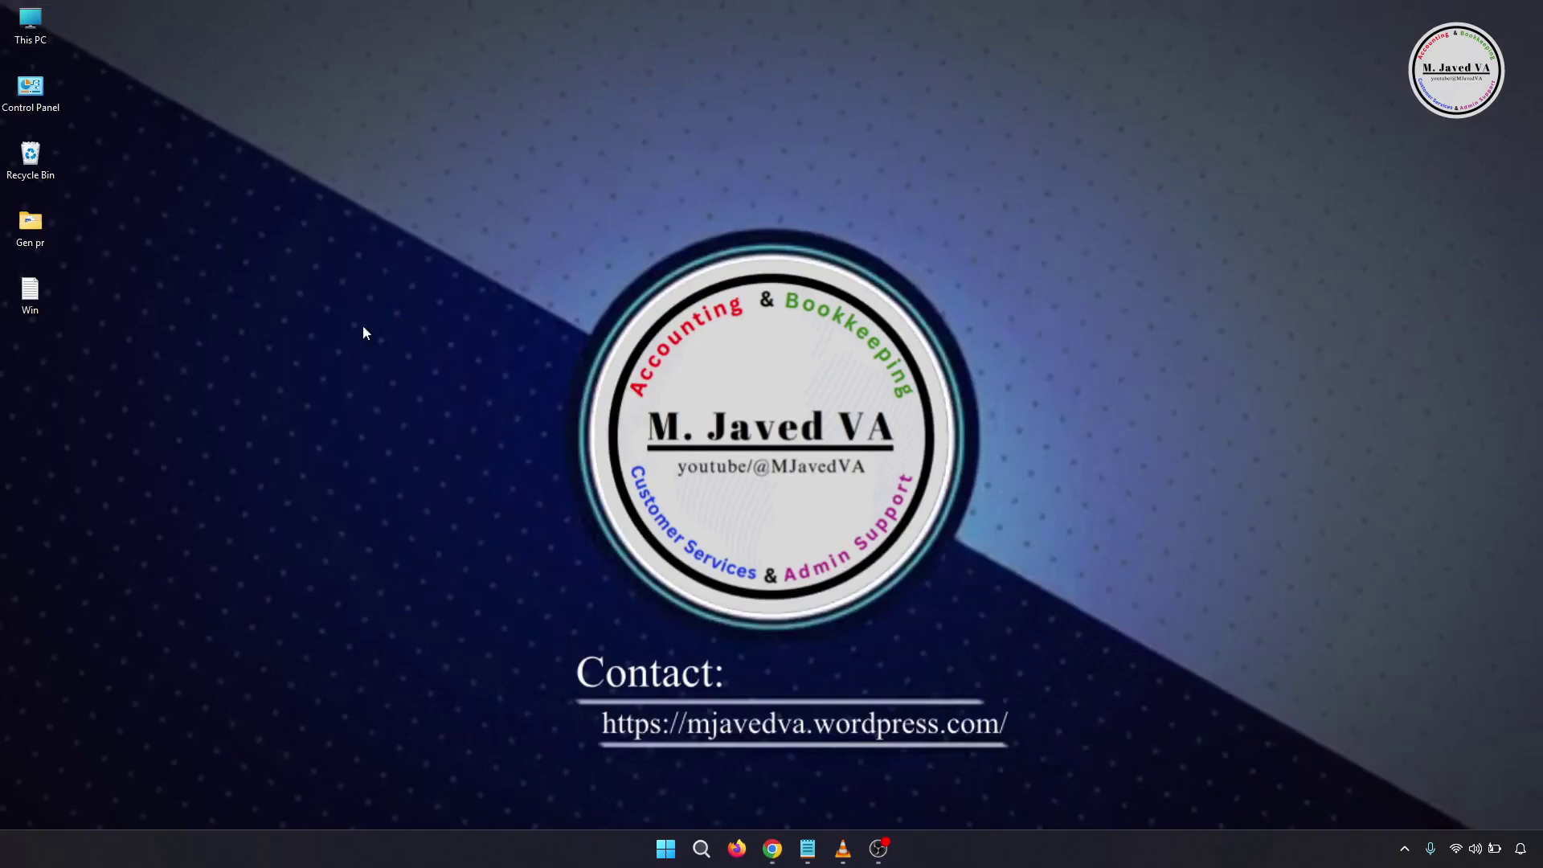
{"action": "key", "text": "super+e"}
{"action": "left_click", "coordinate": [424, 287]}
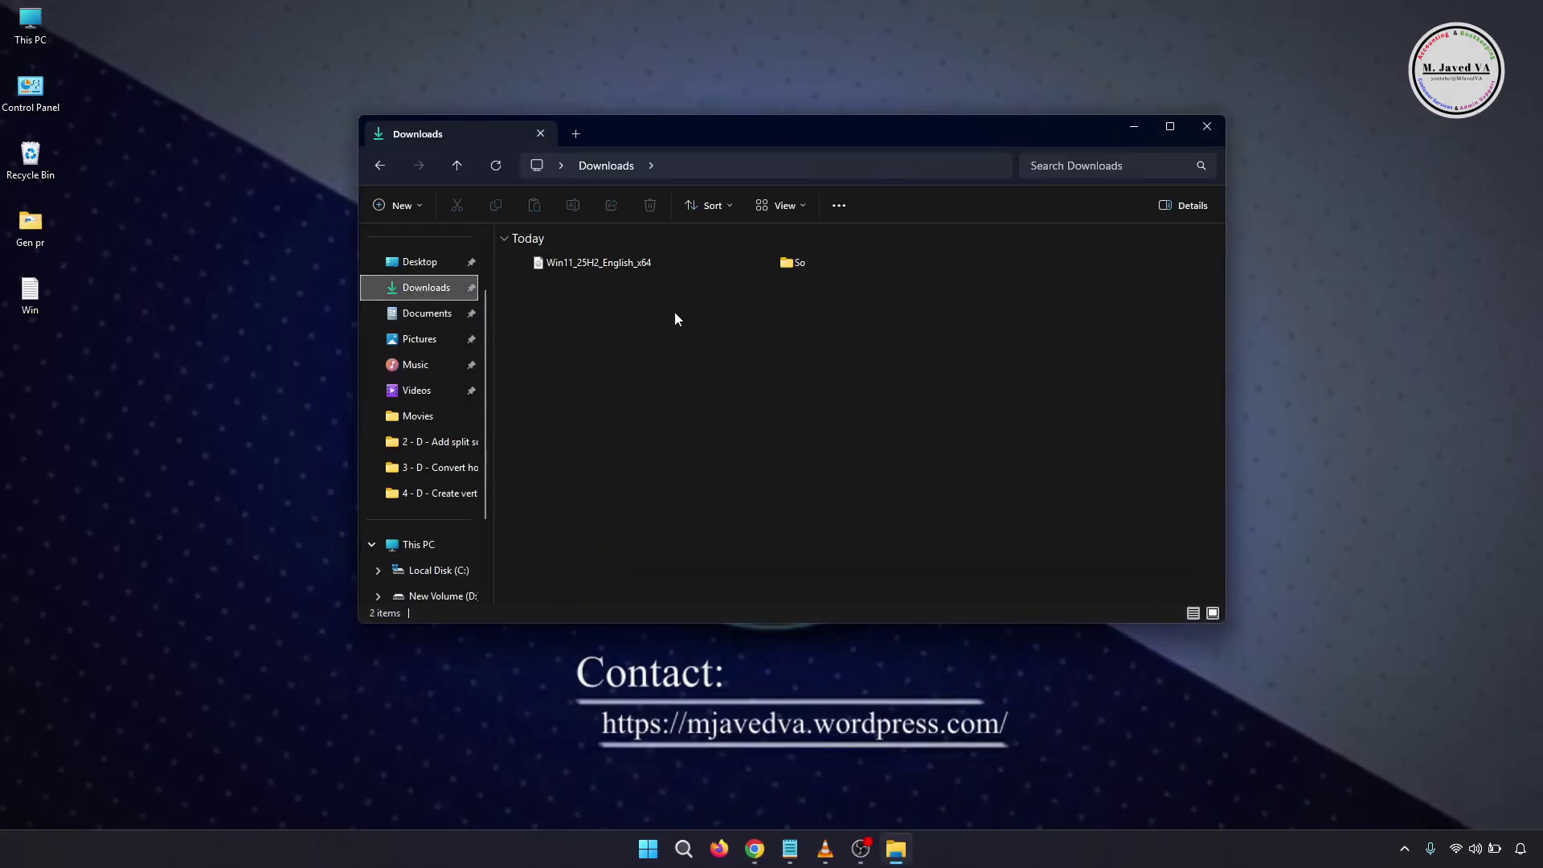
{"action": "key", "text": "ctrl+x"}
{"action": "left_click", "coordinate": [196, 477]}
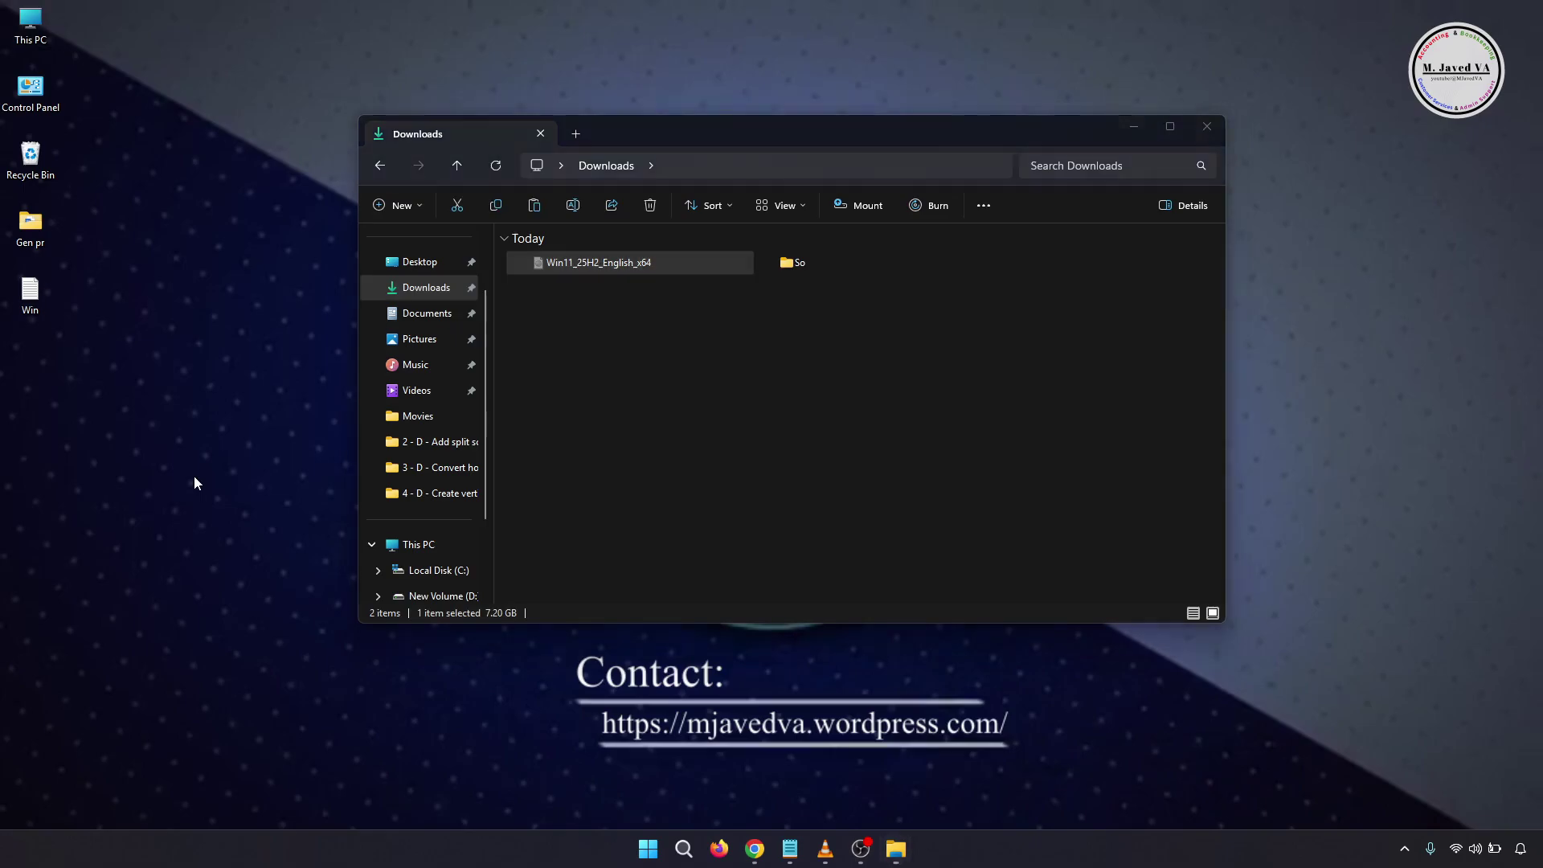
{"action": "key", "text": "ctrl+v"}
Close File Explorer and move the ISO icon below the other desktop icons.
{"action": "left_click", "coordinate": [1208, 126]}
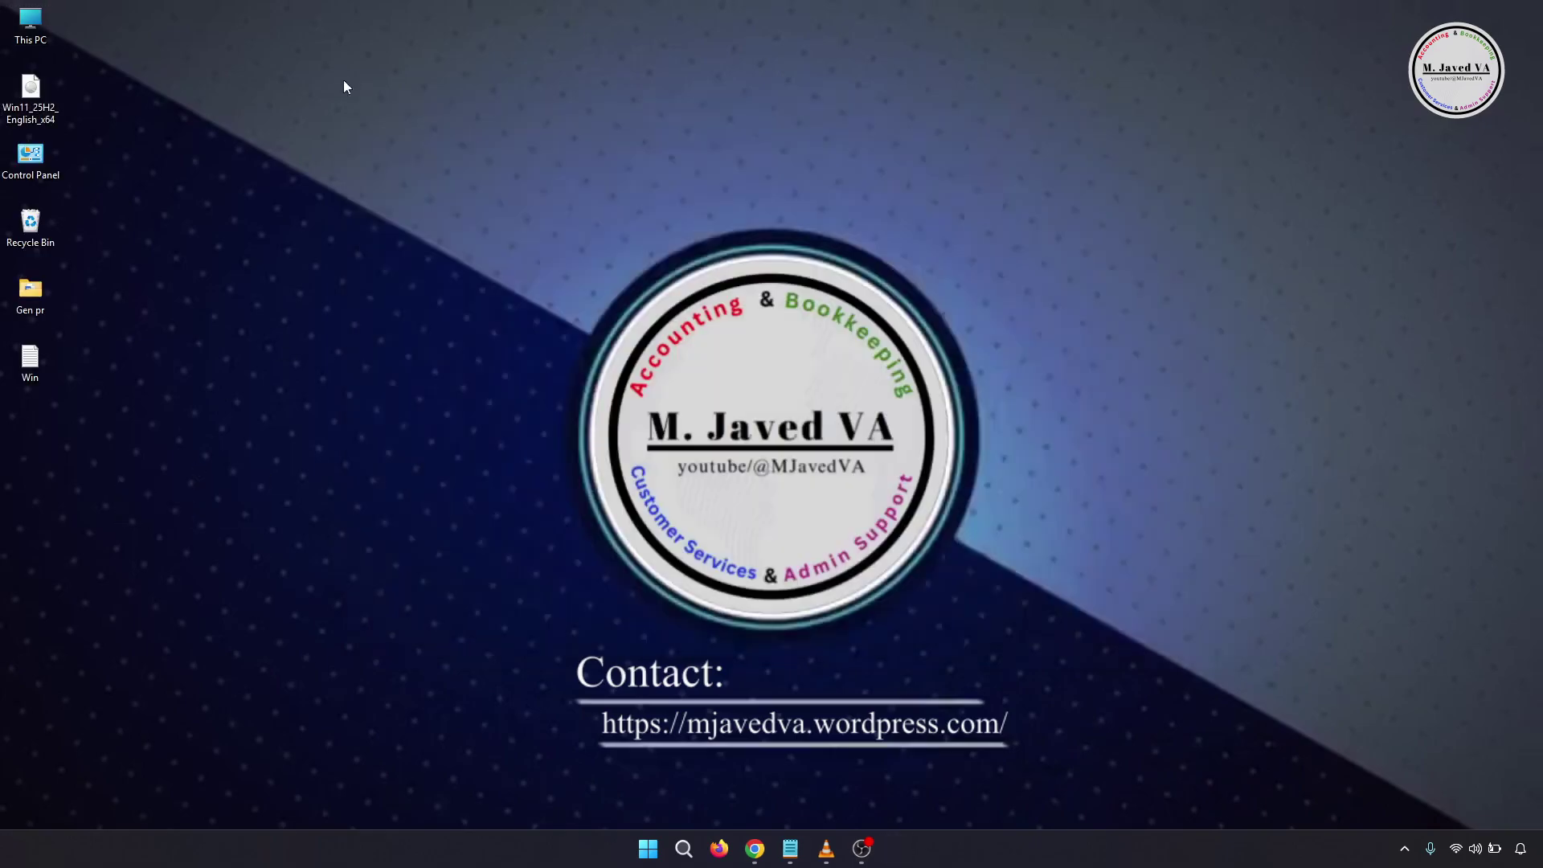
{"action": "left_click_drag", "start_coordinate": [30, 96], "coordinate": [113, 277]}
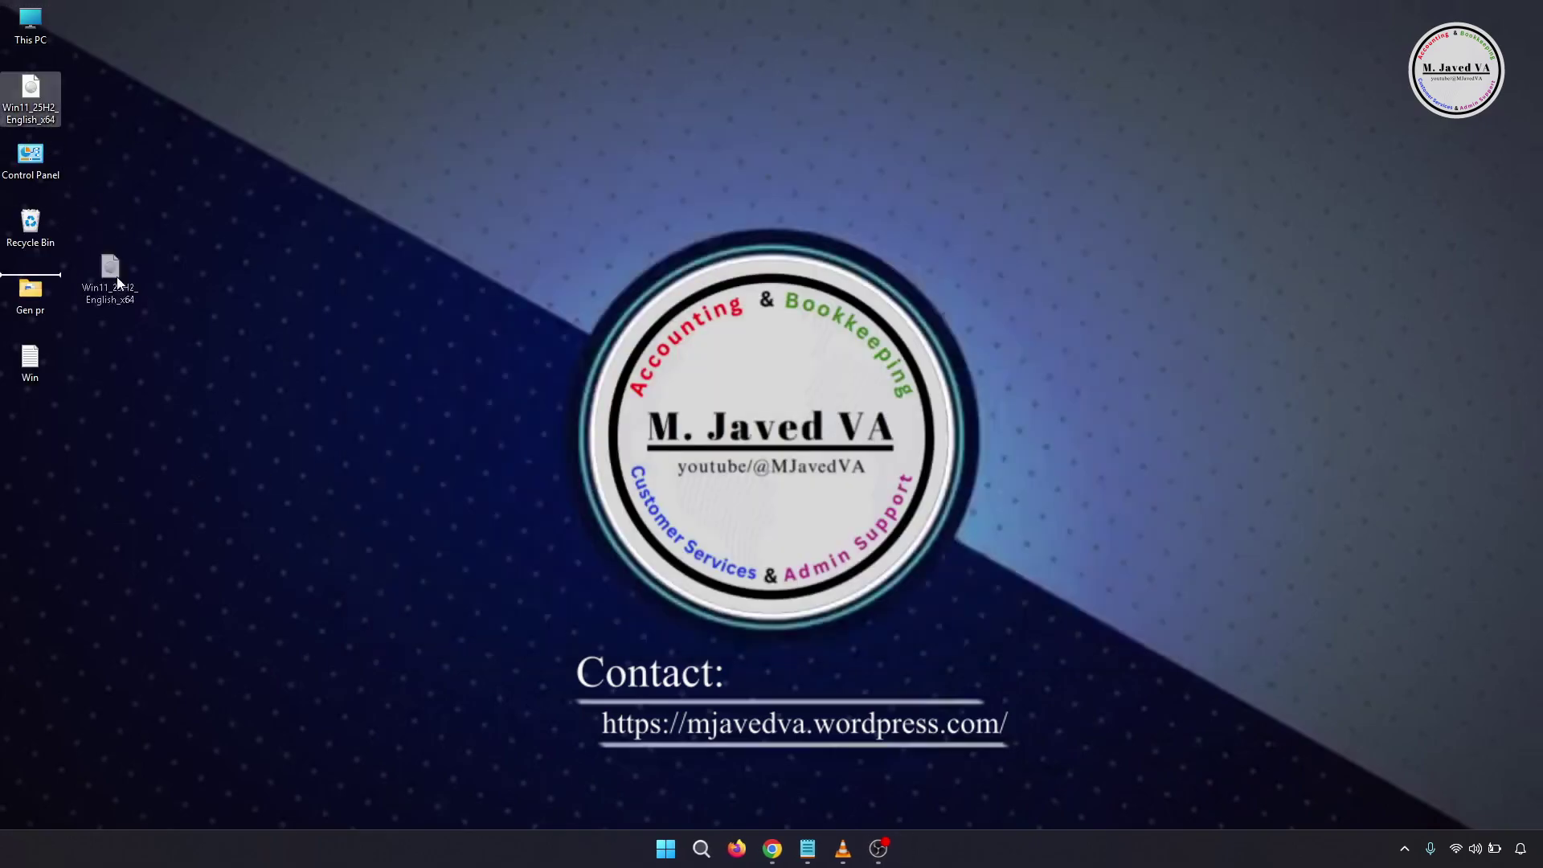
{"action": "right_click", "coordinate": [178, 382]}
{"action": "mouse_move", "coordinate": [268, 509]}
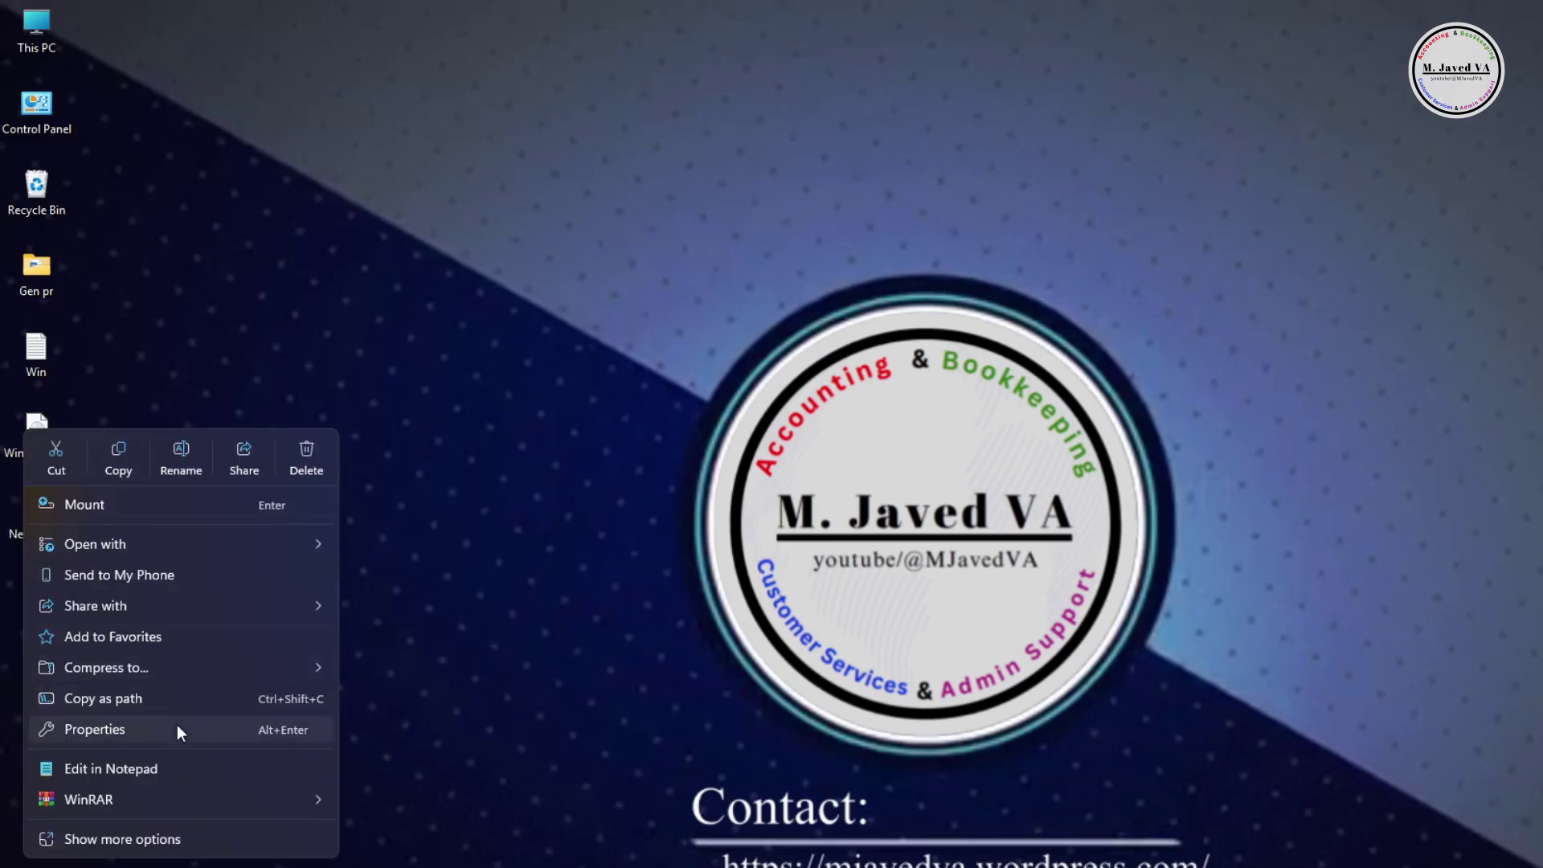
Copy the ISO's name, Win11_25H2_English_x64, from its rename box for the new folder.
{"action": "left_click", "coordinate": [180, 469]}
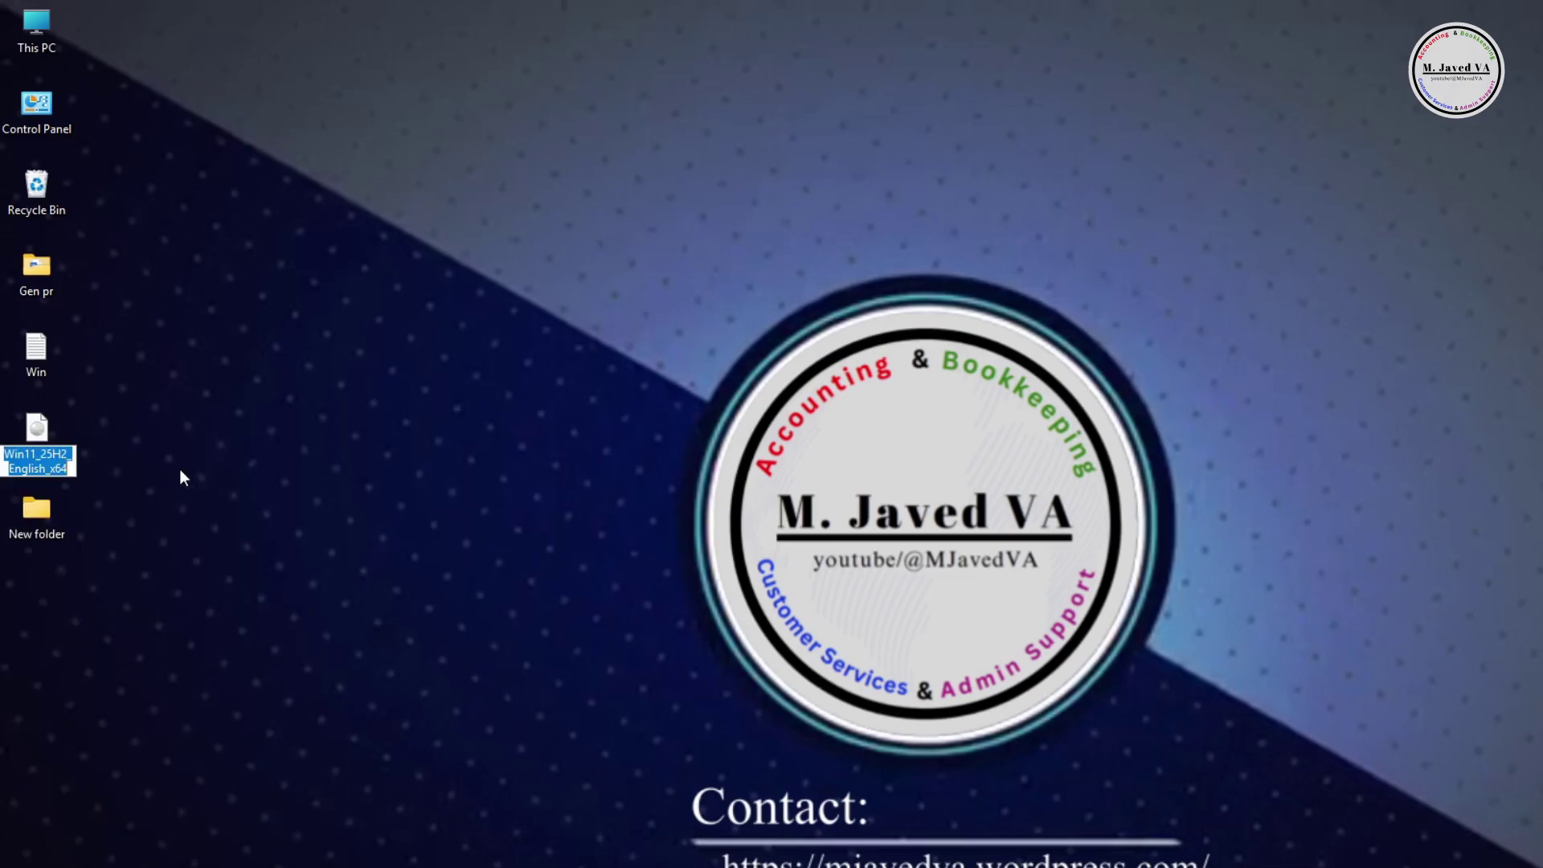
{"action": "left_click", "coordinate": [221, 498]}
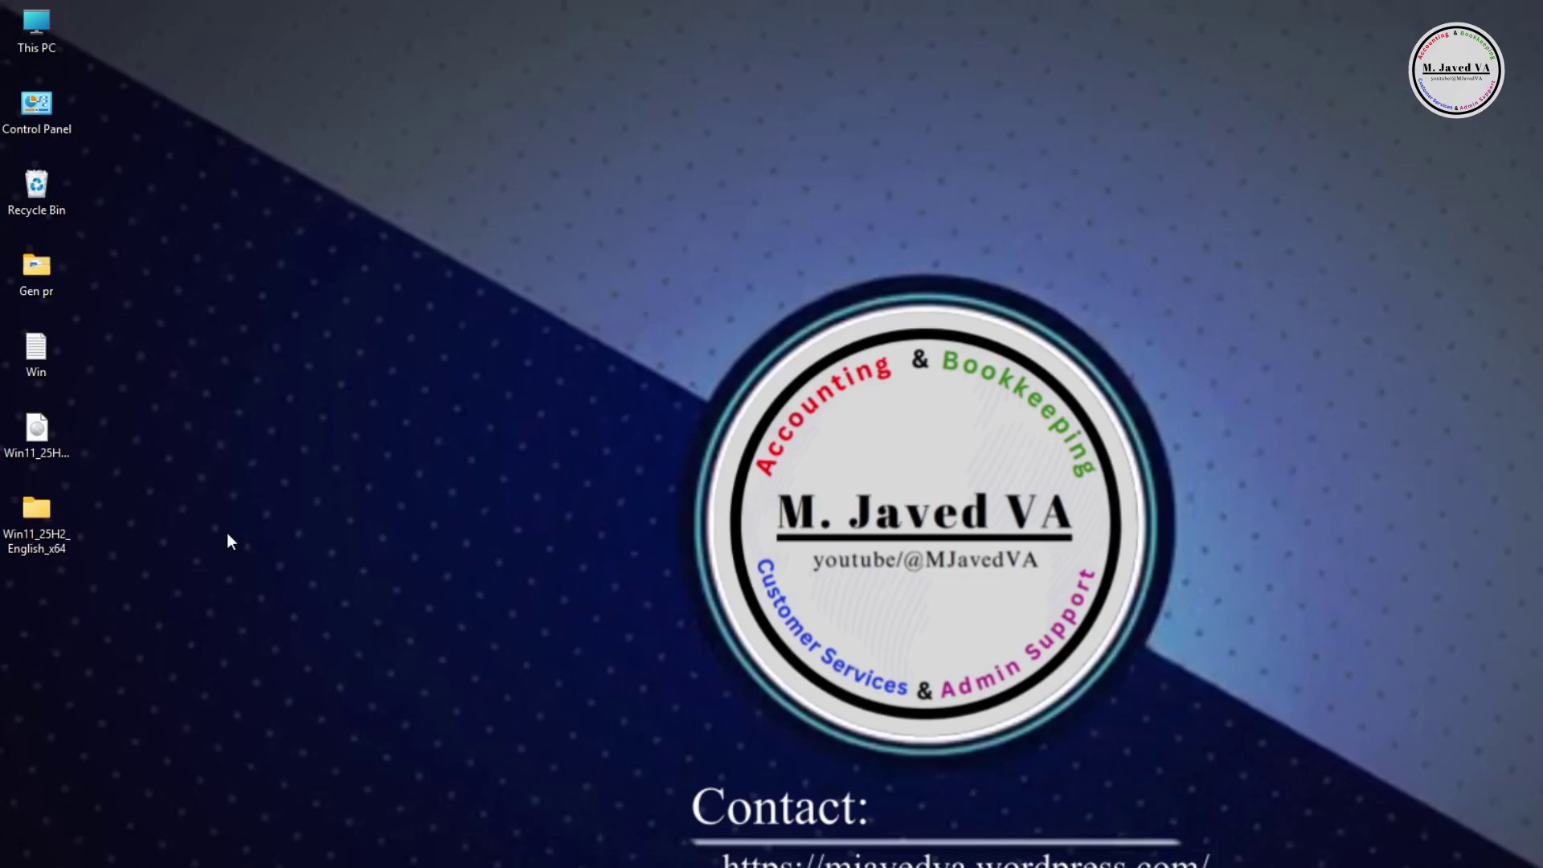
Use WinRAR to extract the Win11 ISO into the Desktop's Win11_25H2_English_x64 folder.
{"action": "right_click", "coordinate": [42, 442]}
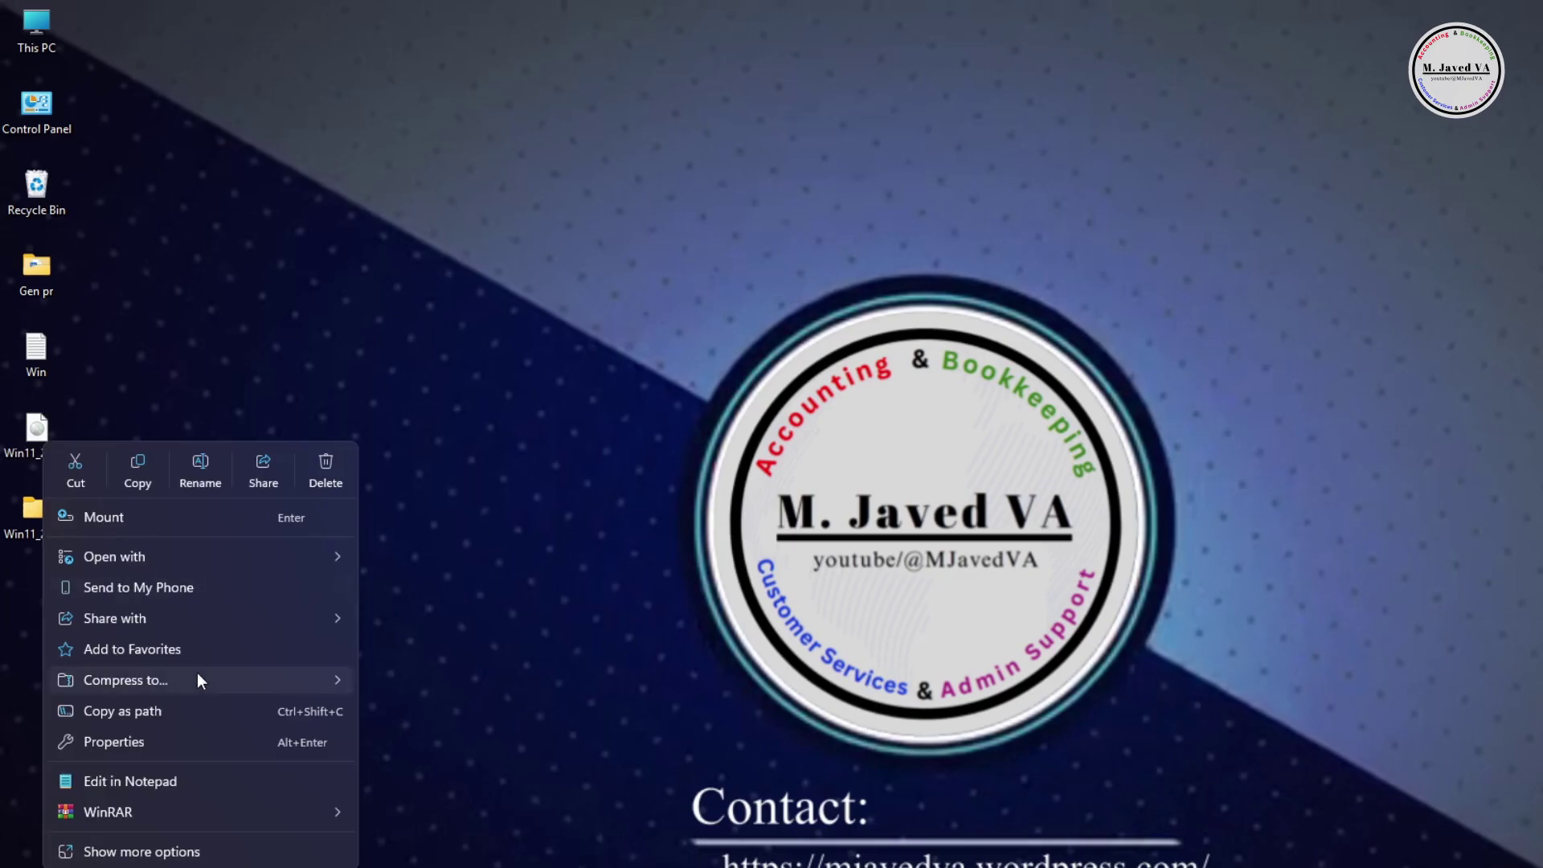
{"action": "mouse_move", "coordinate": [216, 807]}
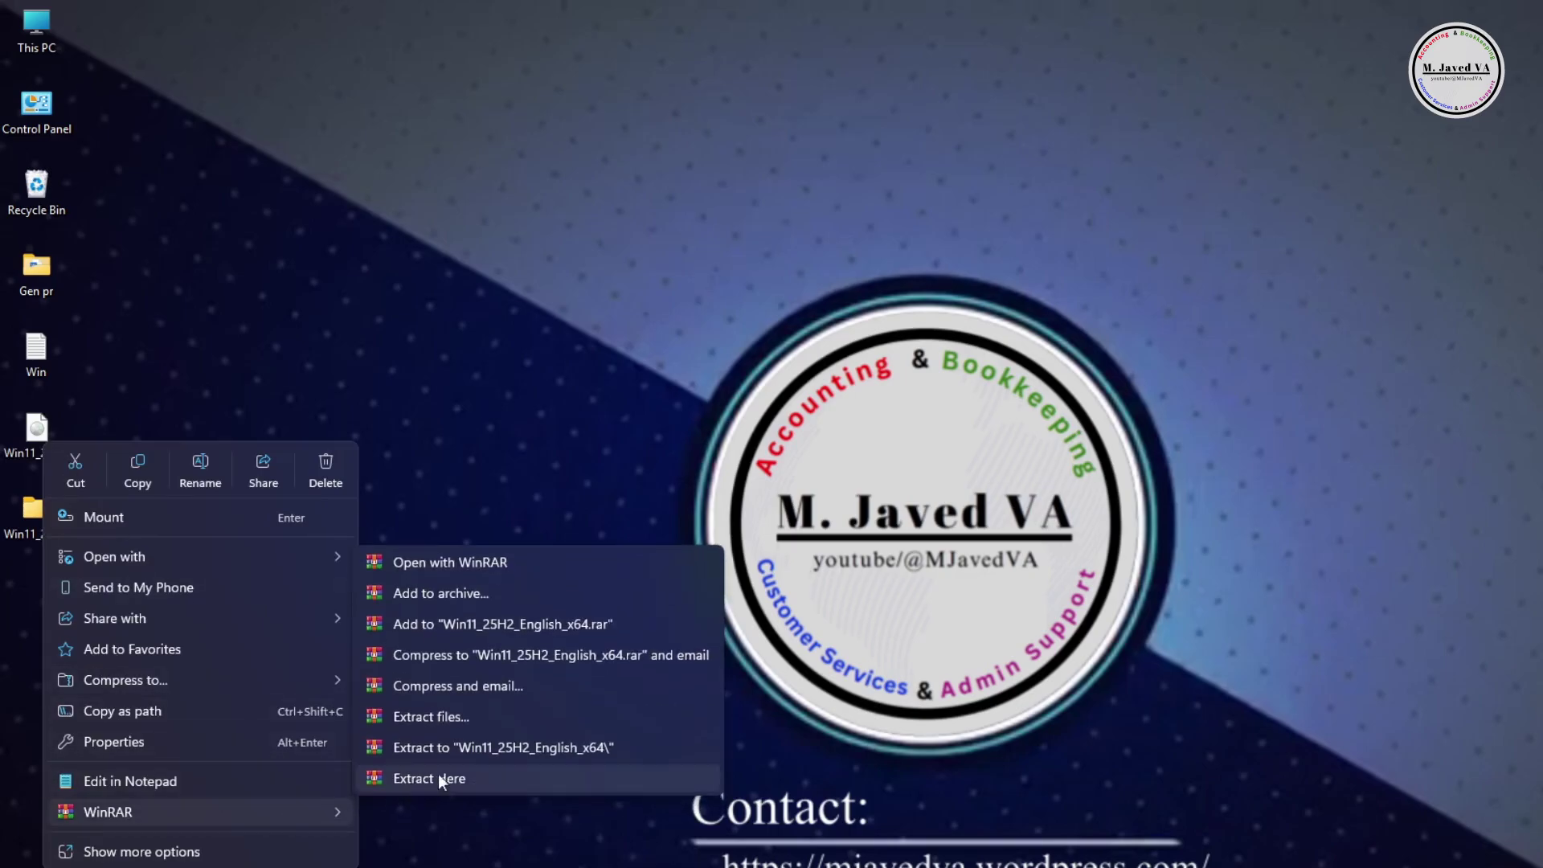
{"action": "left_click", "coordinate": [480, 713]}
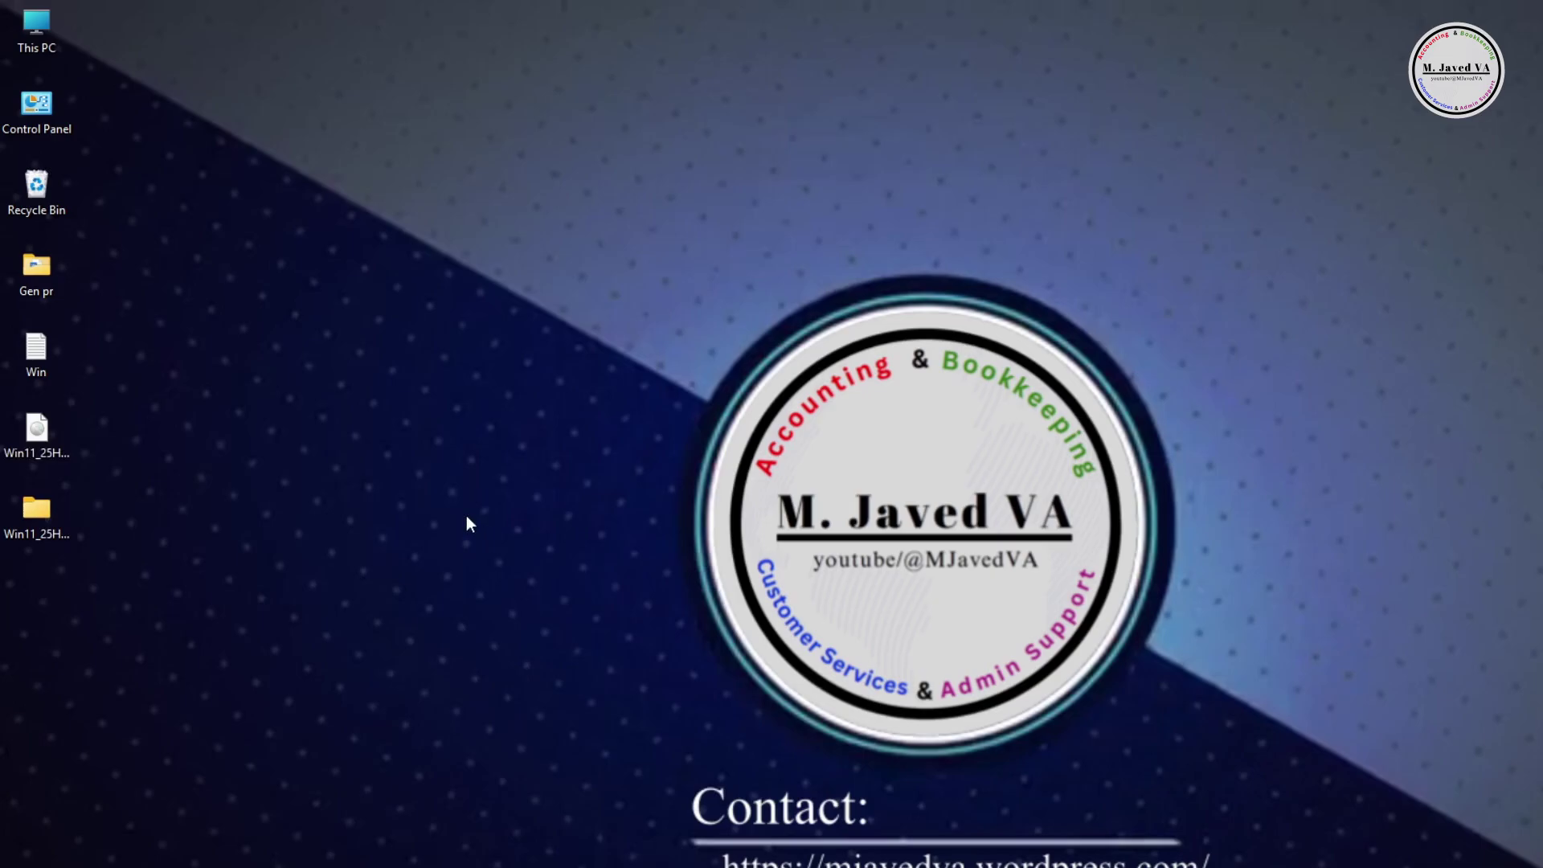
{"action": "left_click_drag", "start_coordinate": [932, 313], "coordinate": [499, 276]}
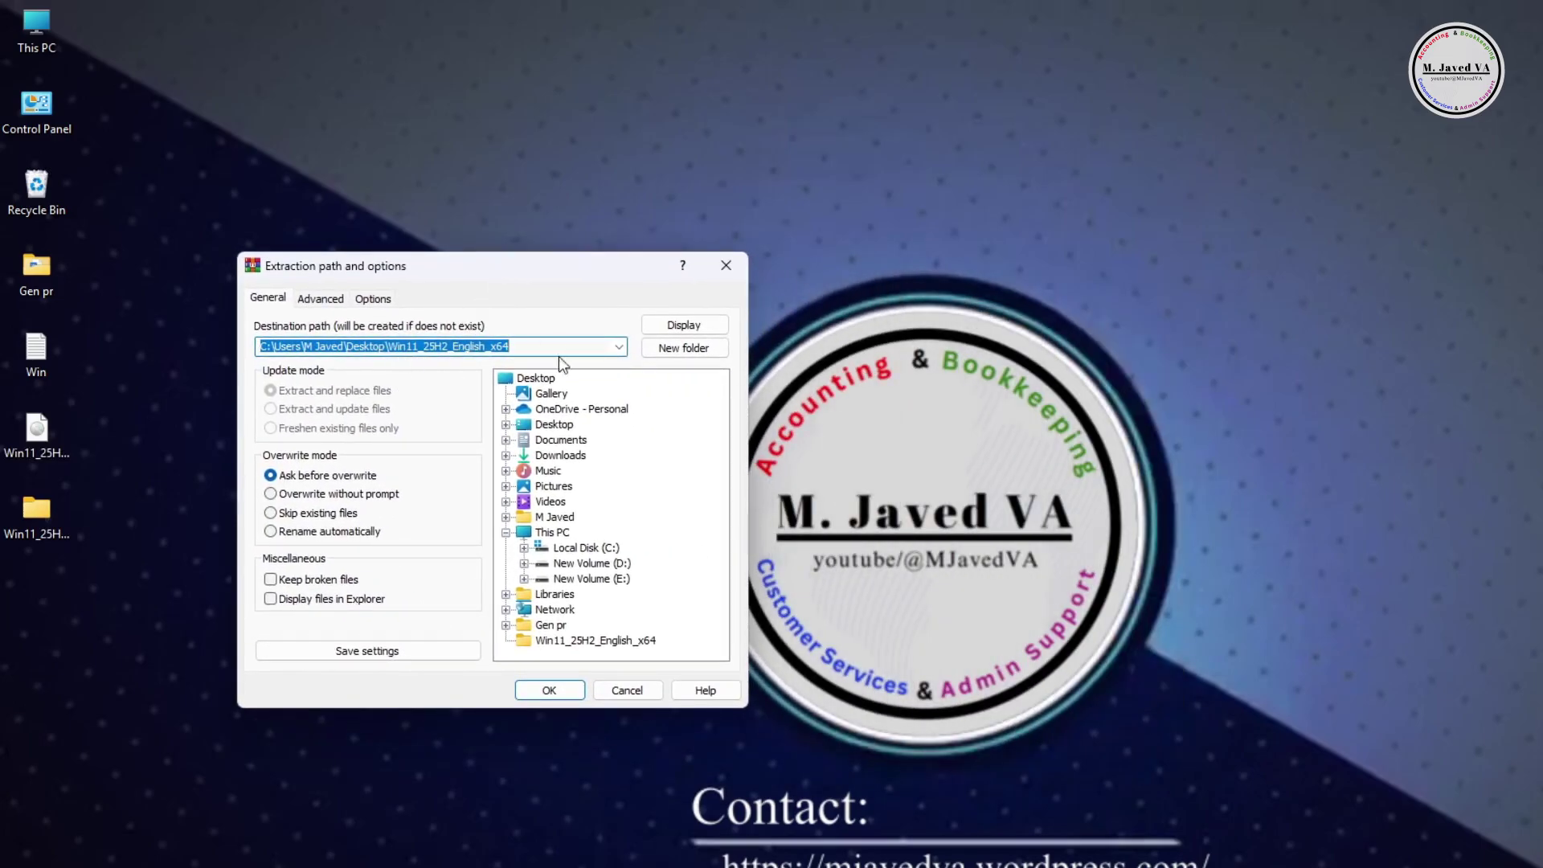
{"action": "left_click", "coordinate": [506, 424]}
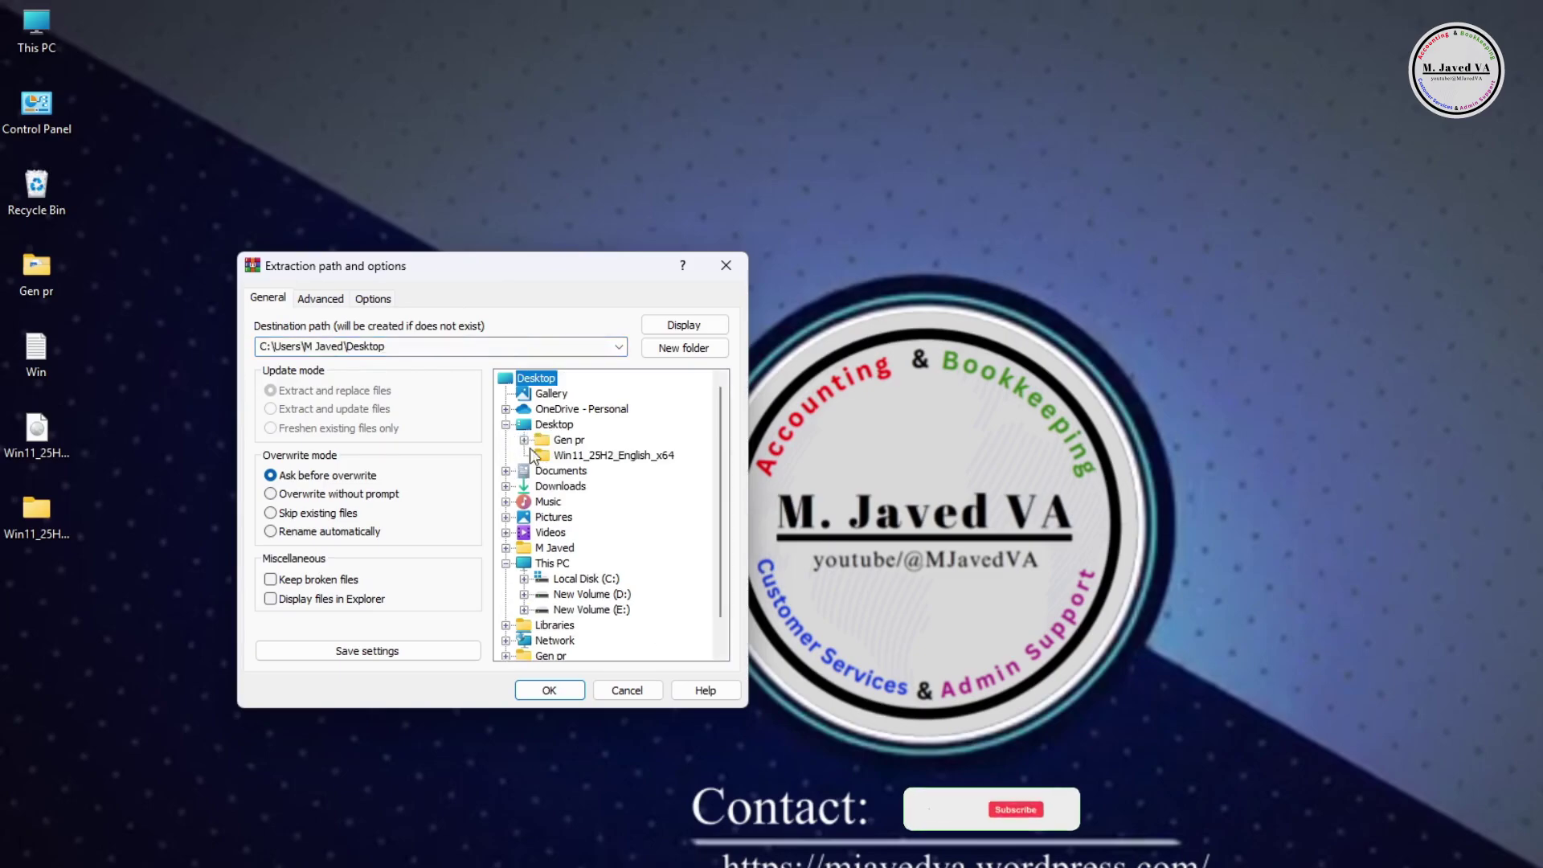
{"action": "left_click", "coordinate": [589, 456]}
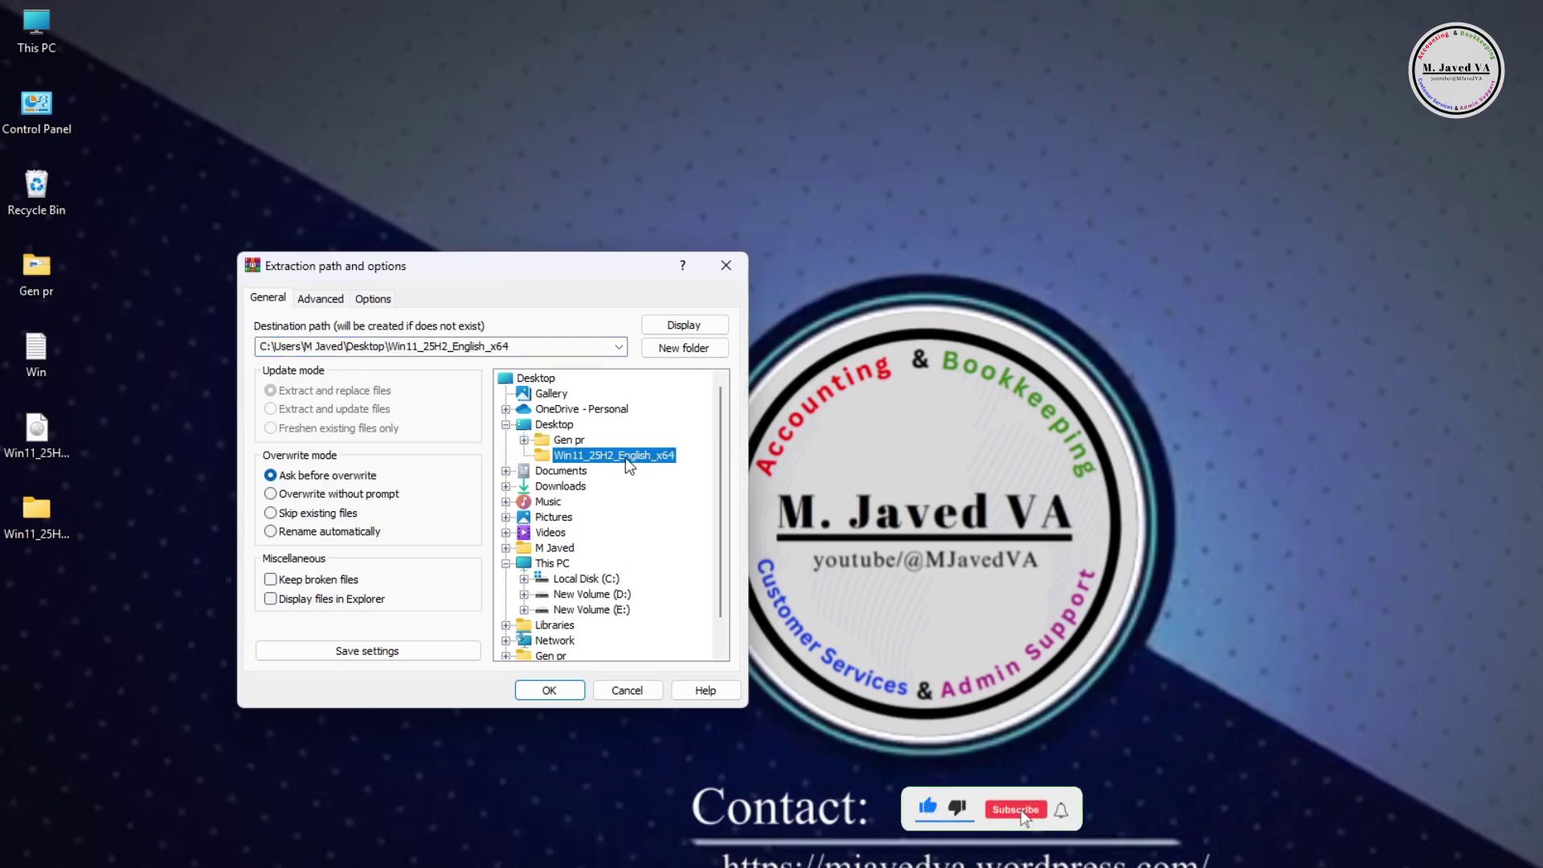
{"action": "left_click", "coordinate": [550, 691]}
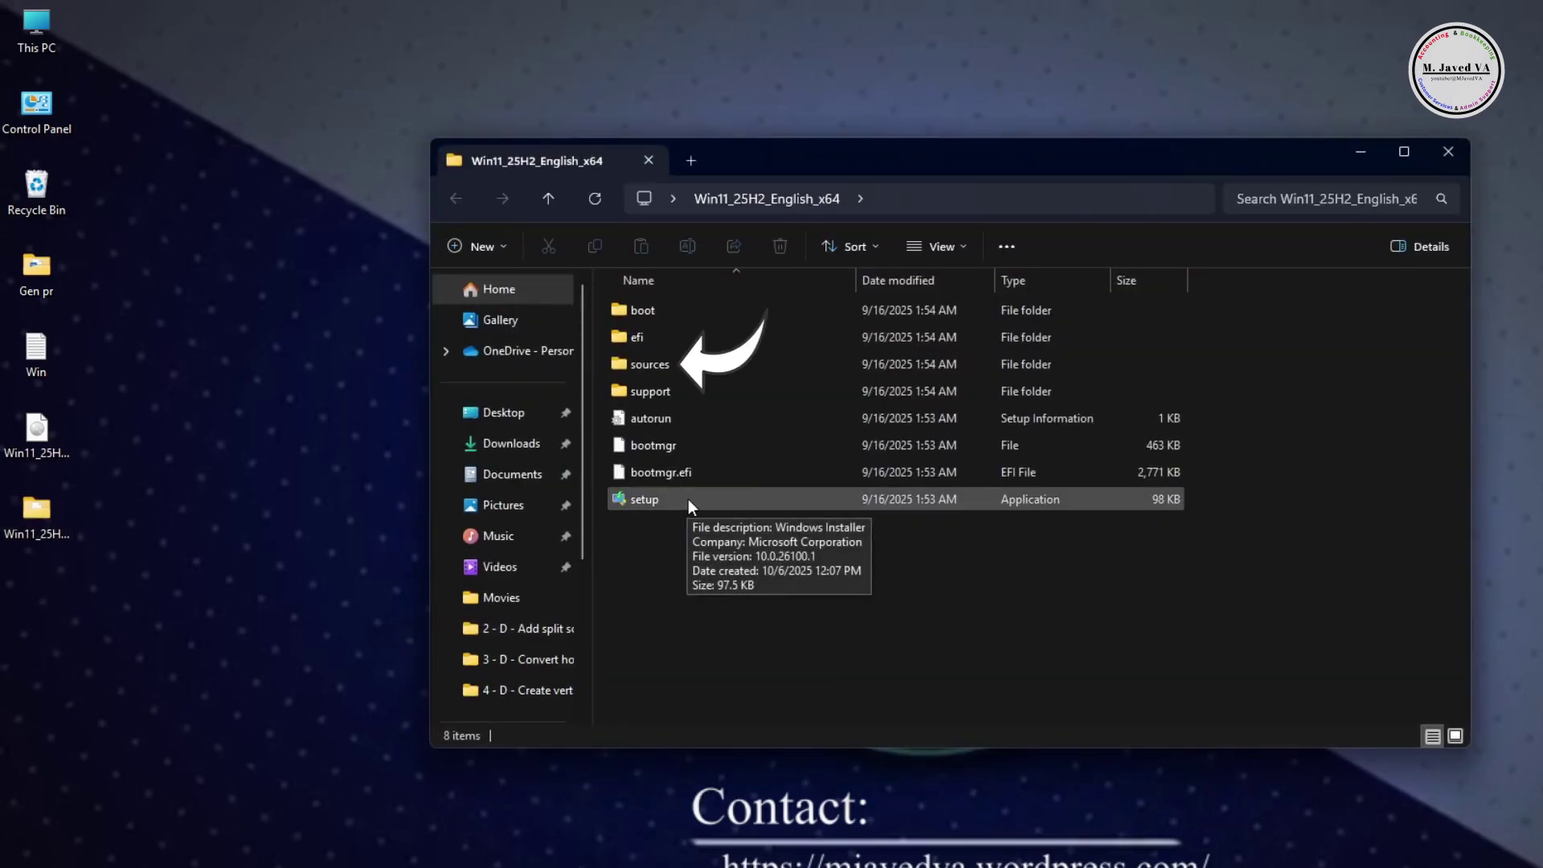
Open the extracted sources folder and launch an administrator Command Prompt beside it.
{"action": "double_click", "coordinate": [688, 366]}
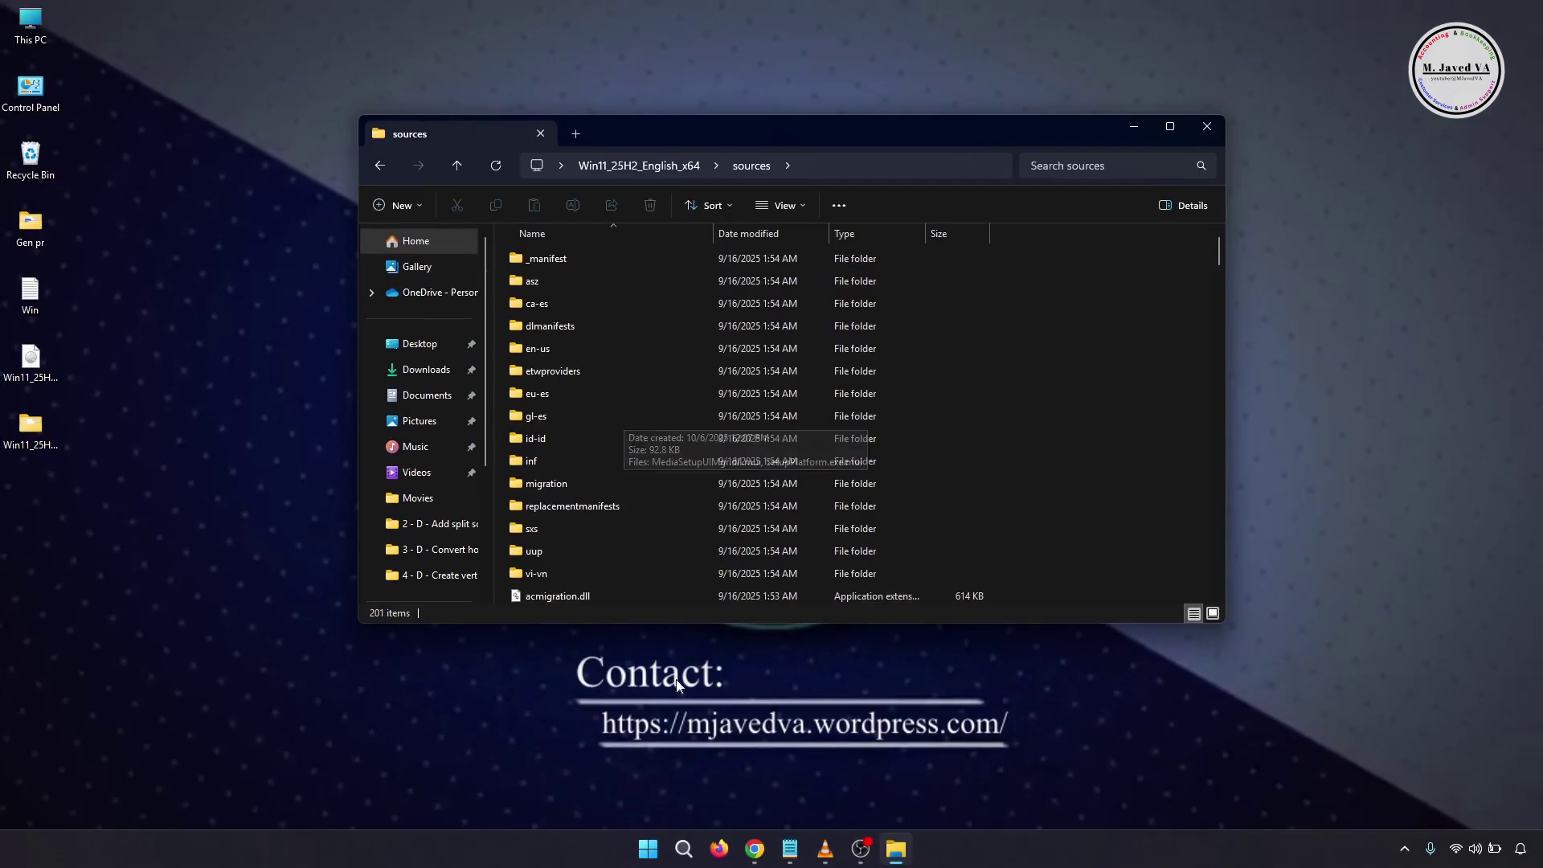
{"action": "left_click", "coordinate": [684, 849]}
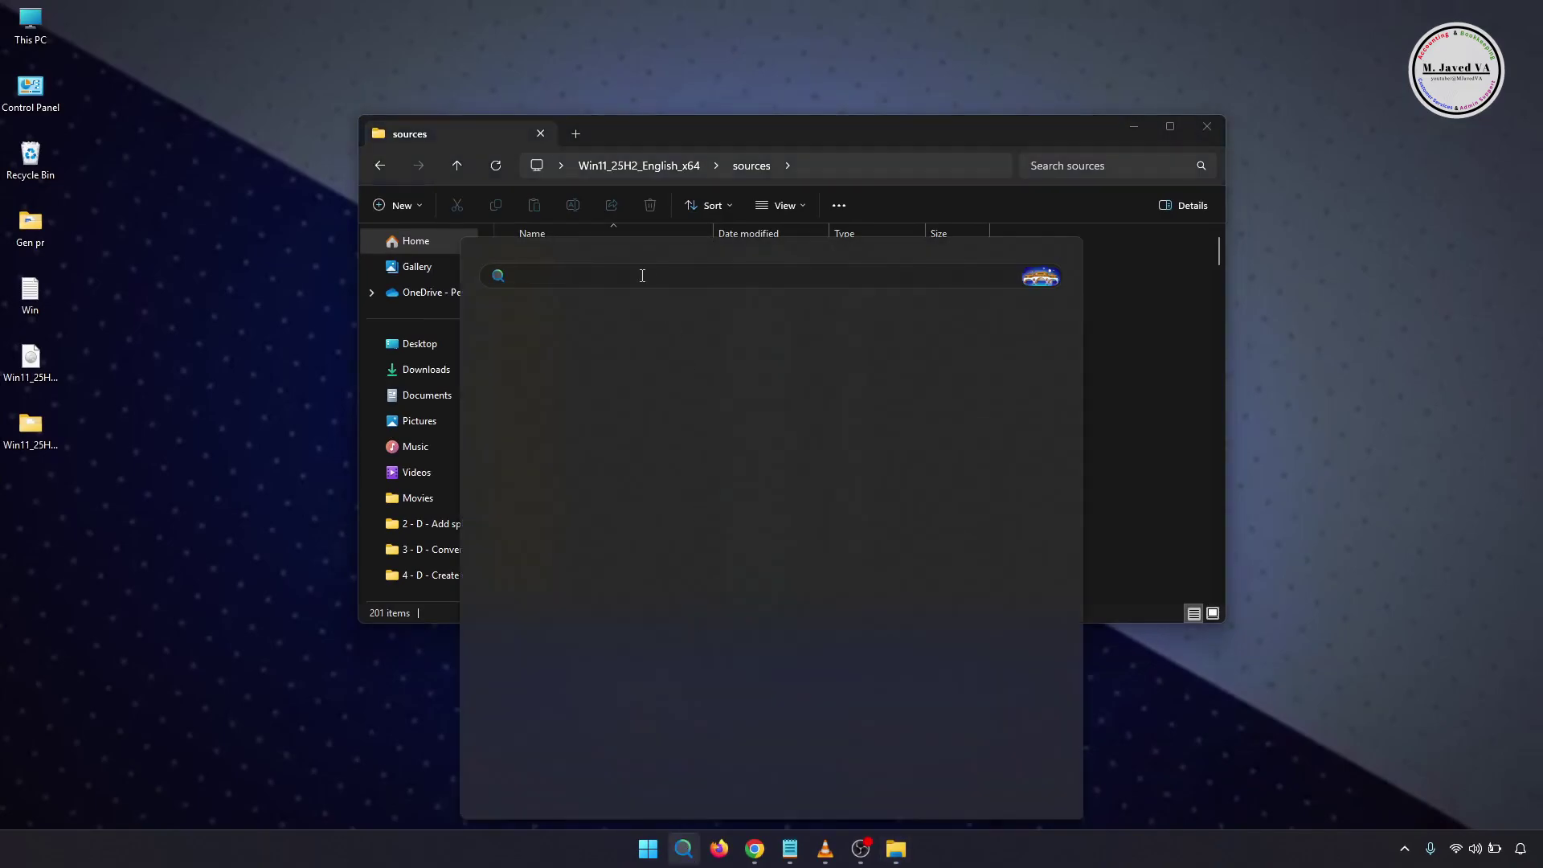
{"action": "type", "text": "command"}
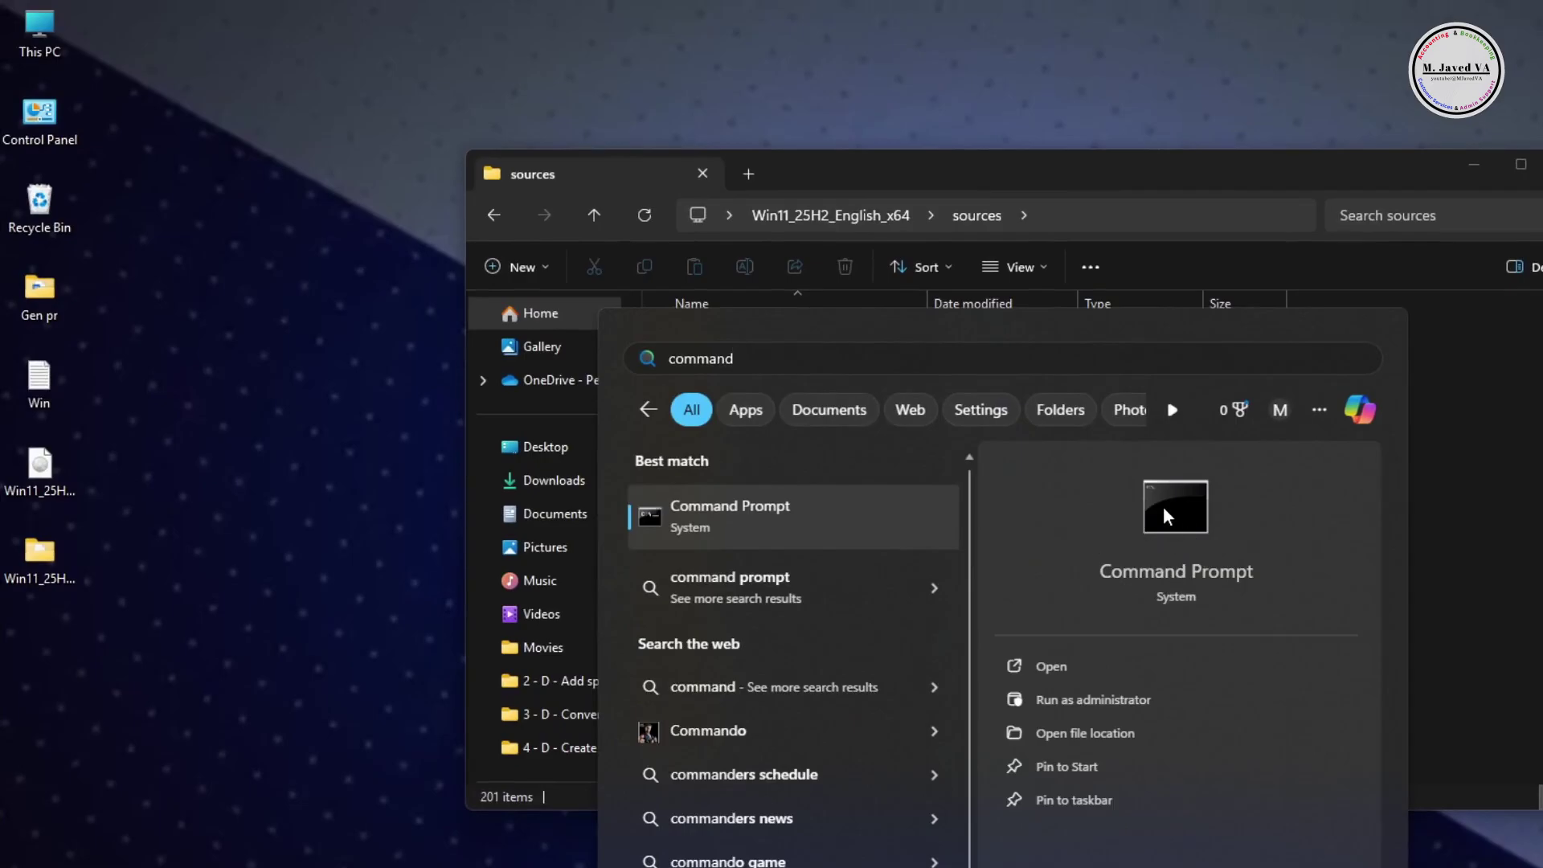
{"action": "right_click", "coordinate": [1163, 506]}
{"action": "key", "text": "Escape"}
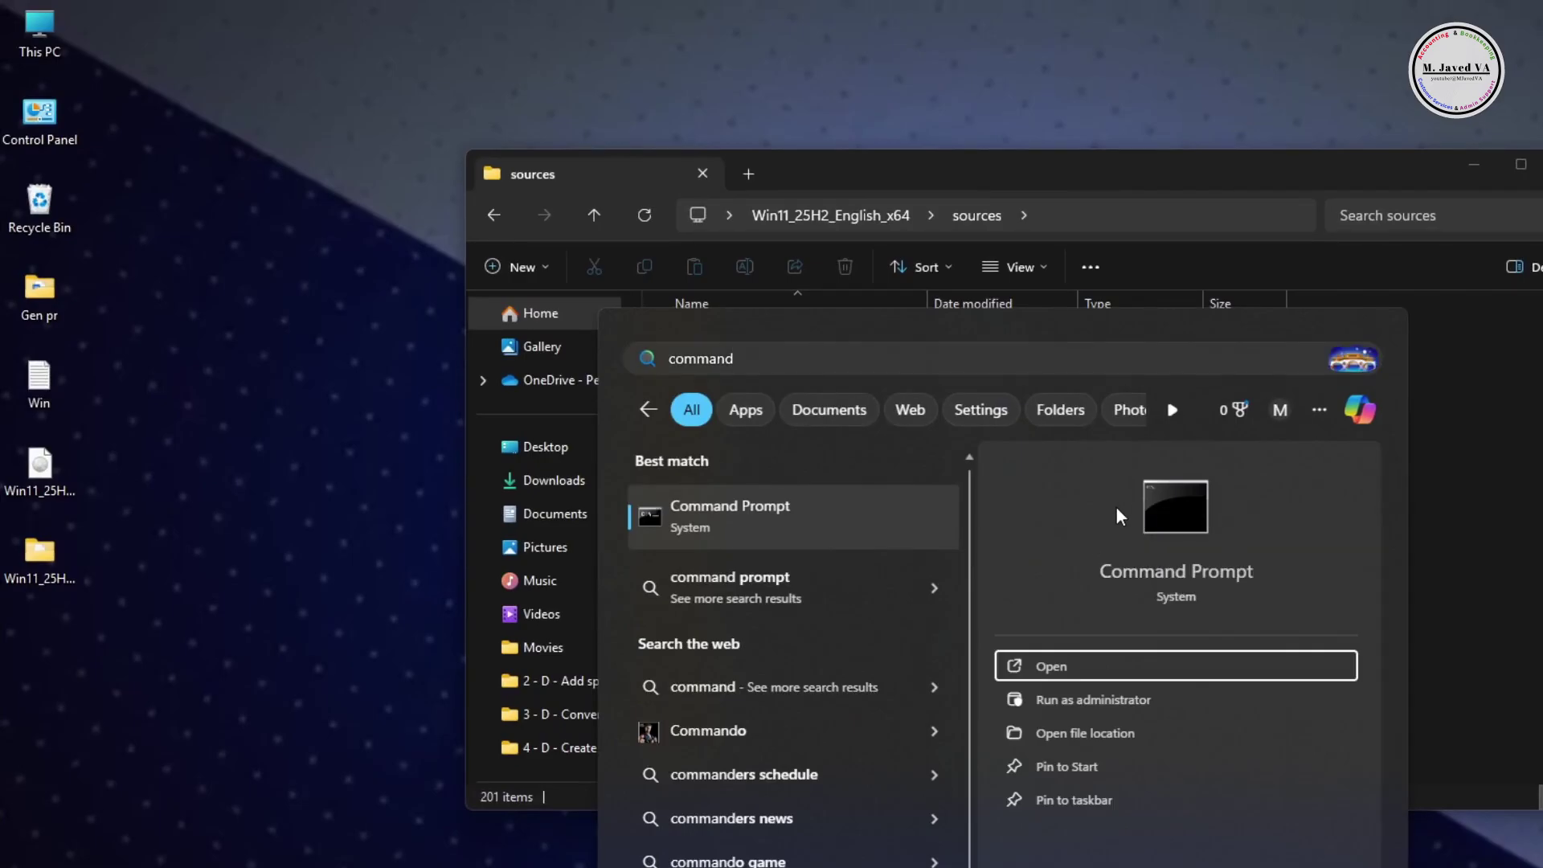
{"action": "key", "text": "Escape"}
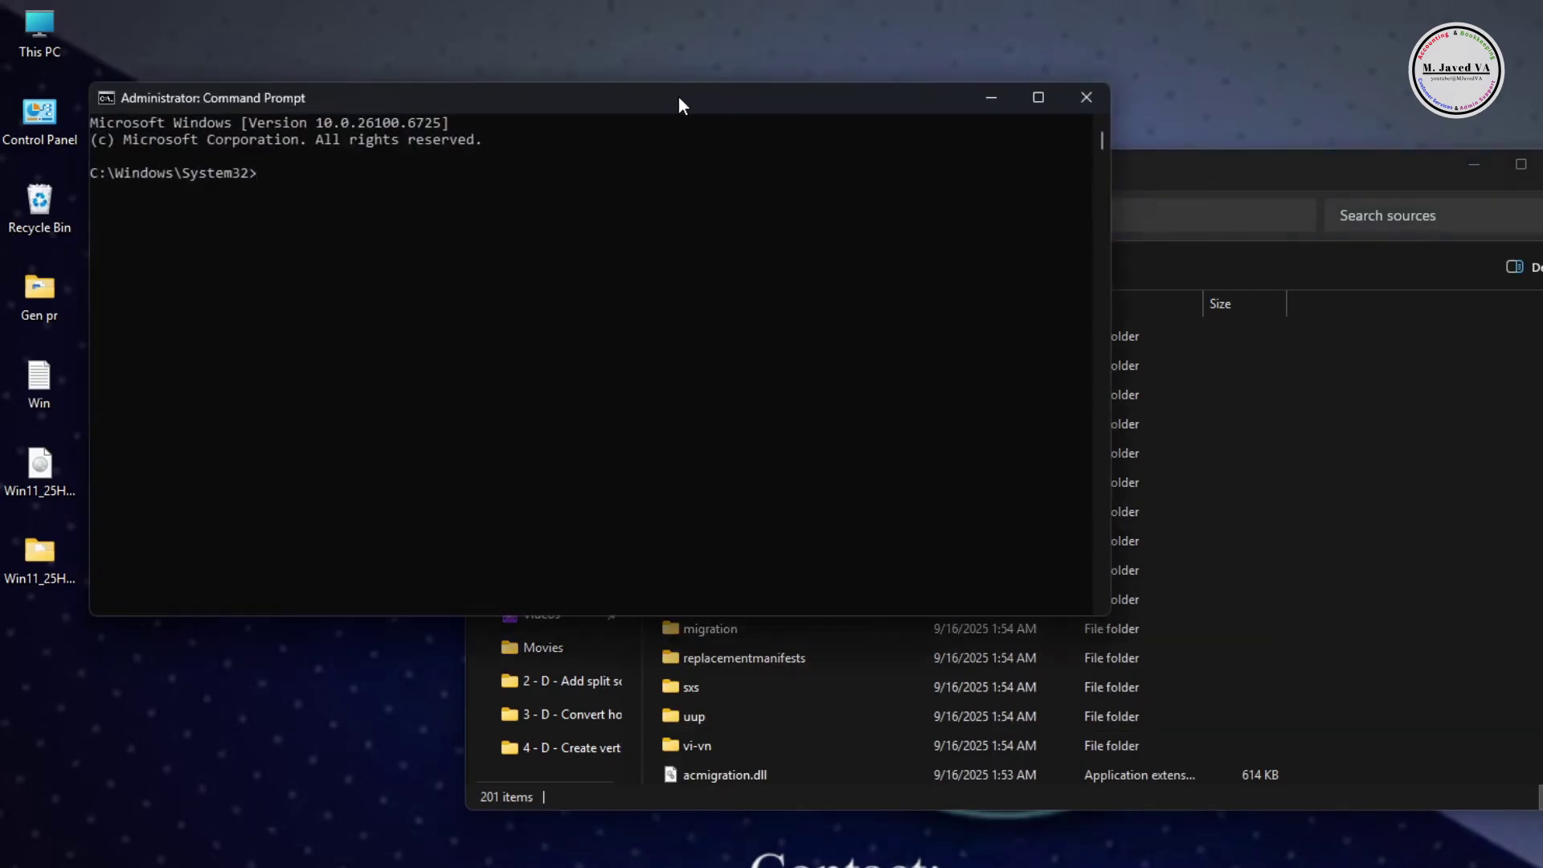
{"action": "left_click_drag", "start_coordinate": [679, 98], "coordinate": [866, 369]}
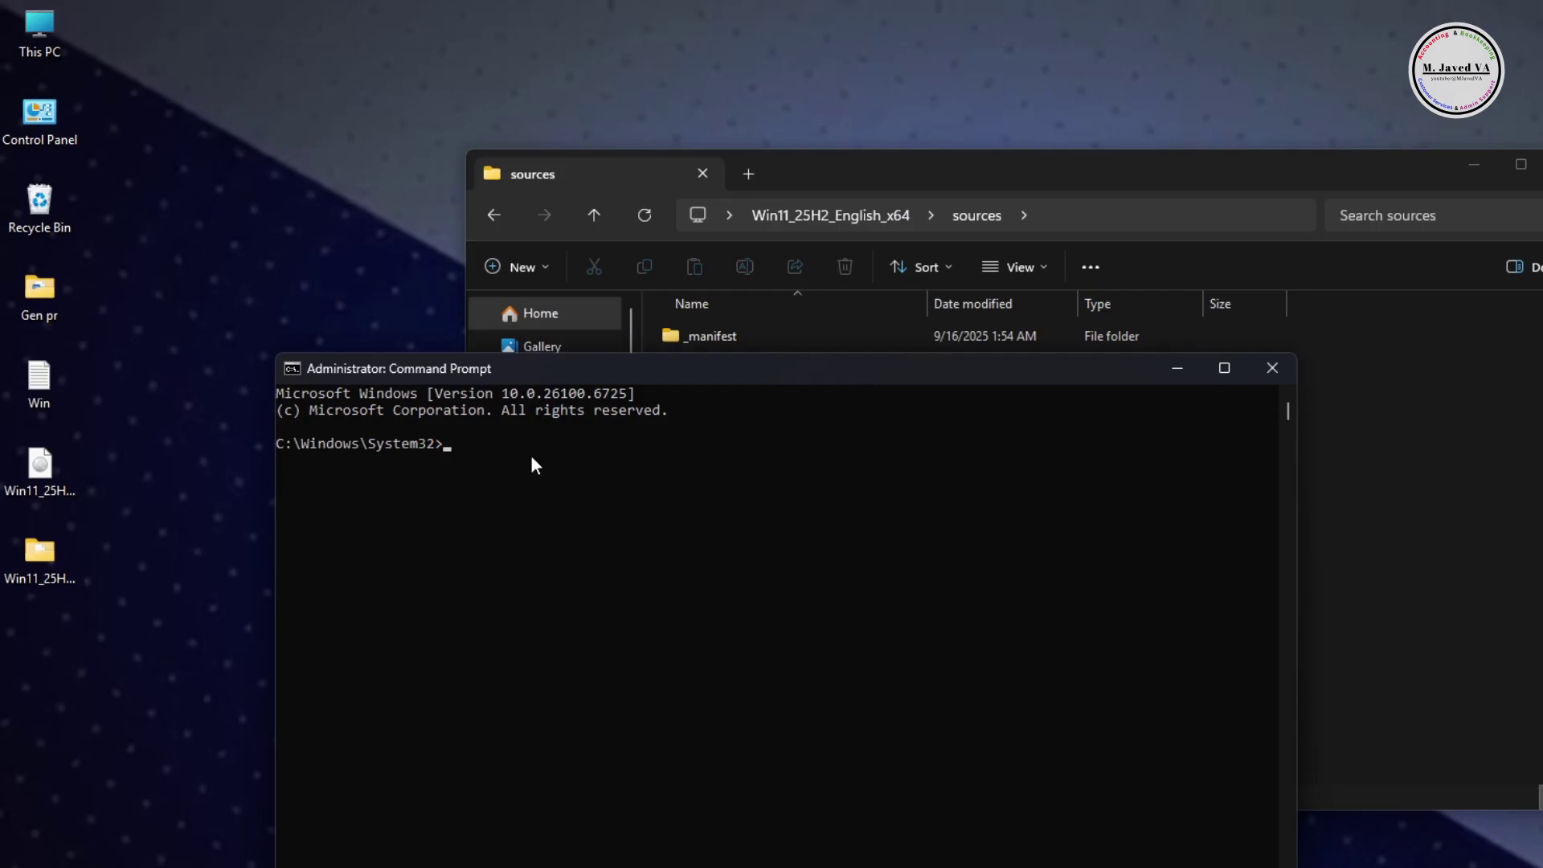
{"action": "type", "text": "cd.."}
Move the command prompt up from System32 to the root of the C: drive.
{"action": "key", "text": "Return"}
{"action": "type", "text": "cd.."}
{"action": "key", "text": "Return"}
{"action": "type", "text": "cd"}
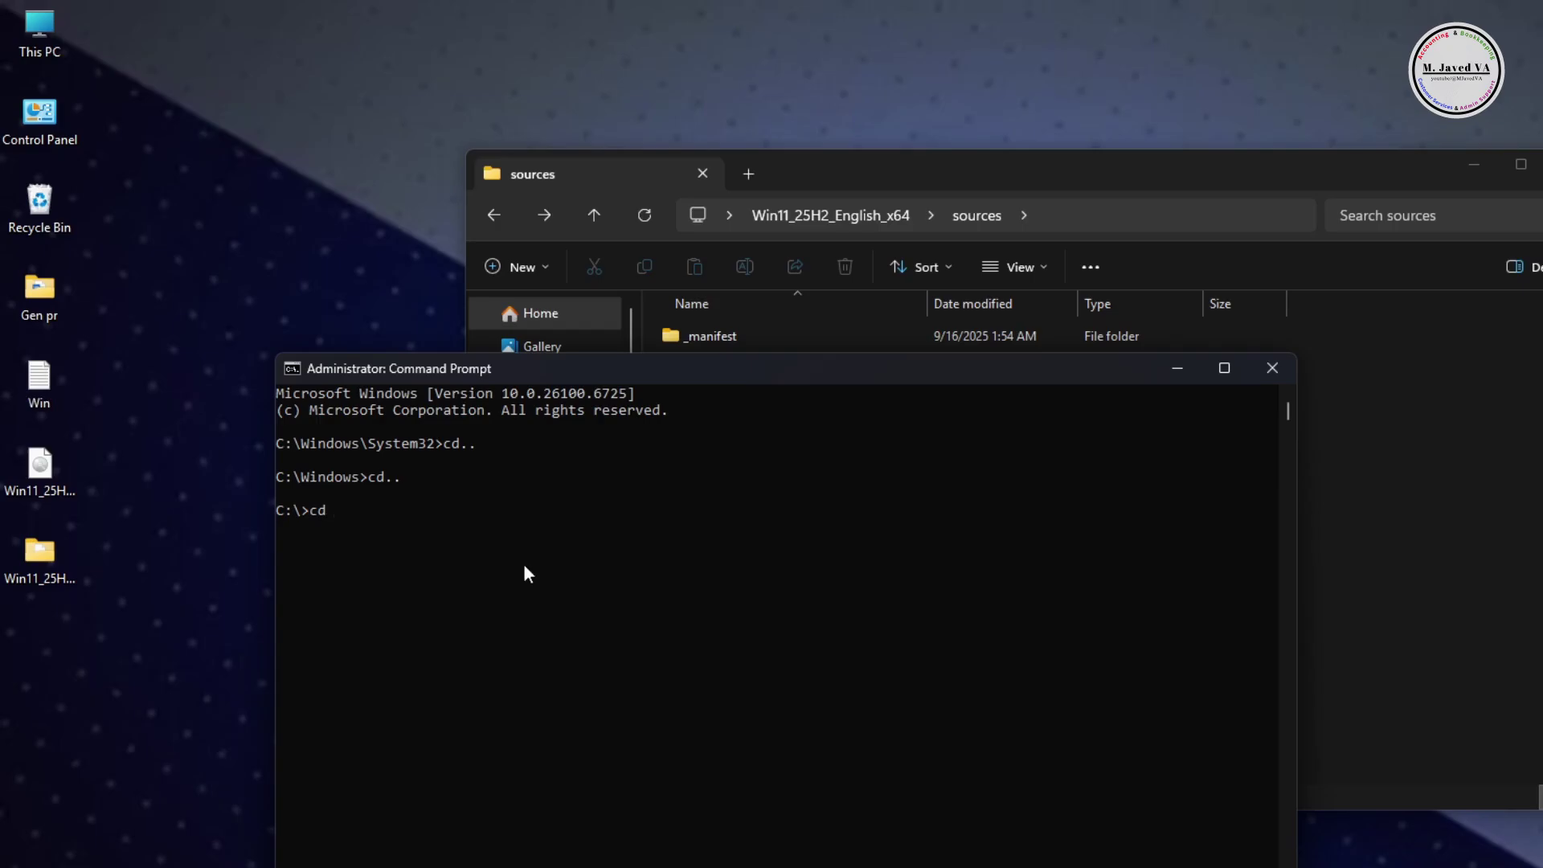
Change into the copied sources folder path and run setupprep.exe /product server.
{"action": "left_click", "coordinate": [1104, 213]}
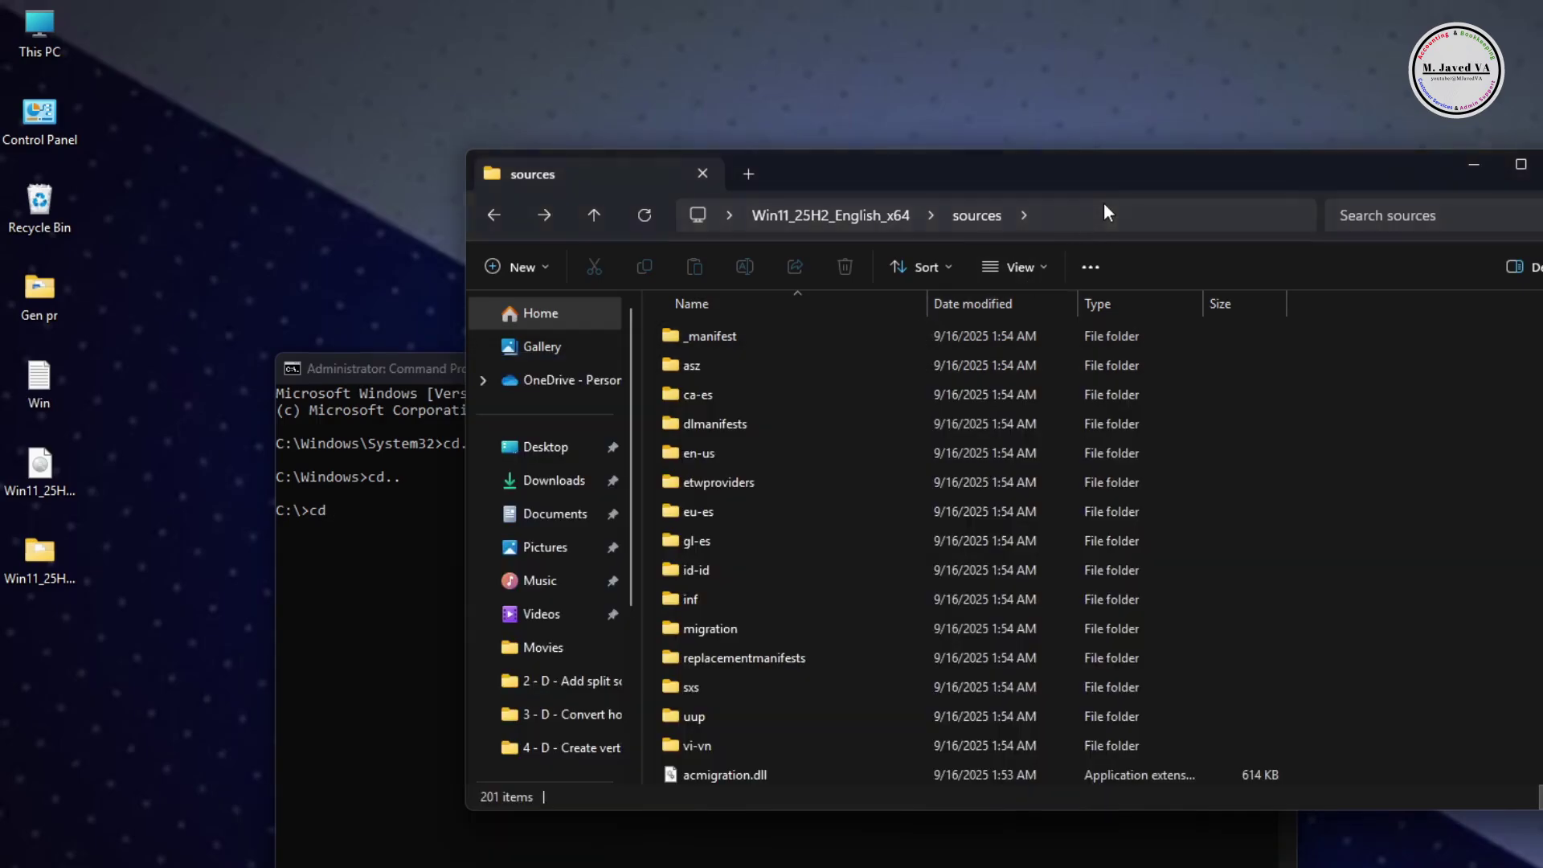
{"action": "key", "text": "ctrl+c"}
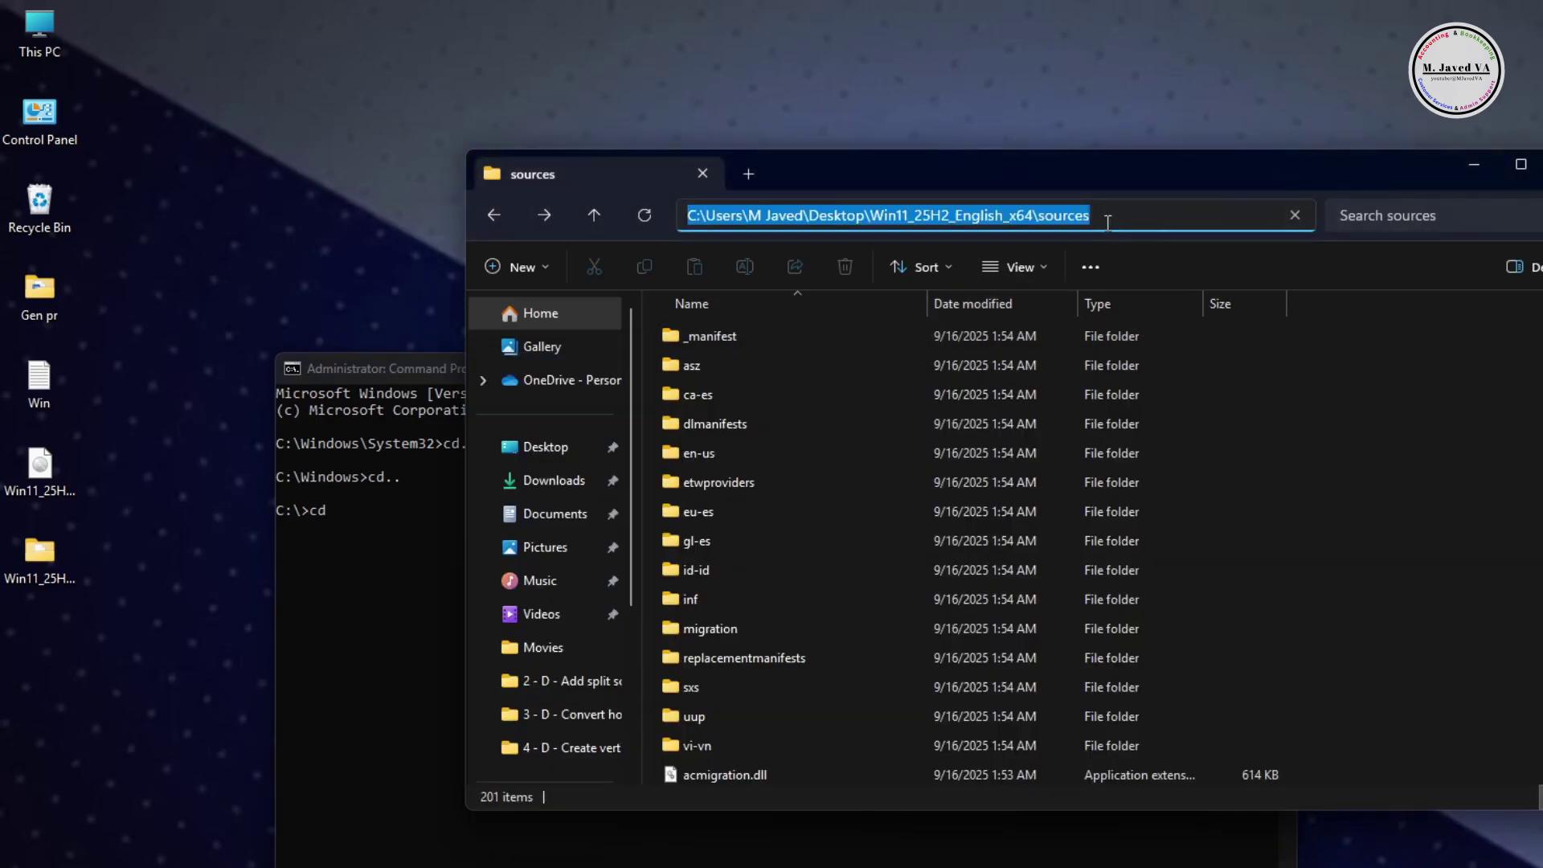
{"action": "left_click", "coordinate": [445, 580]}
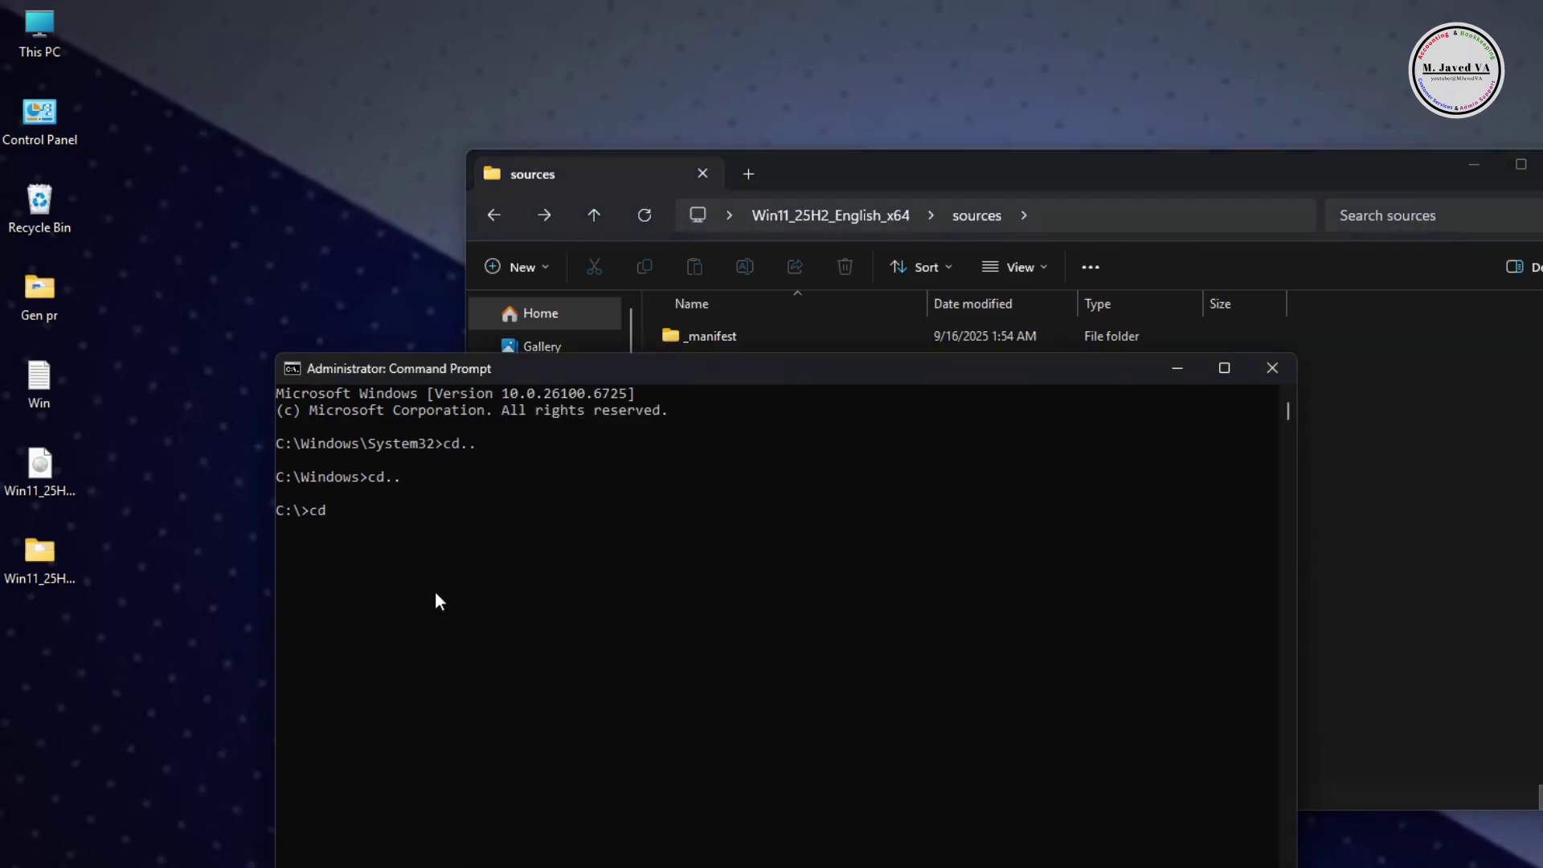
{"action": "type", "text": "cd"}
{"action": "key", "text": "ctrl+v"}
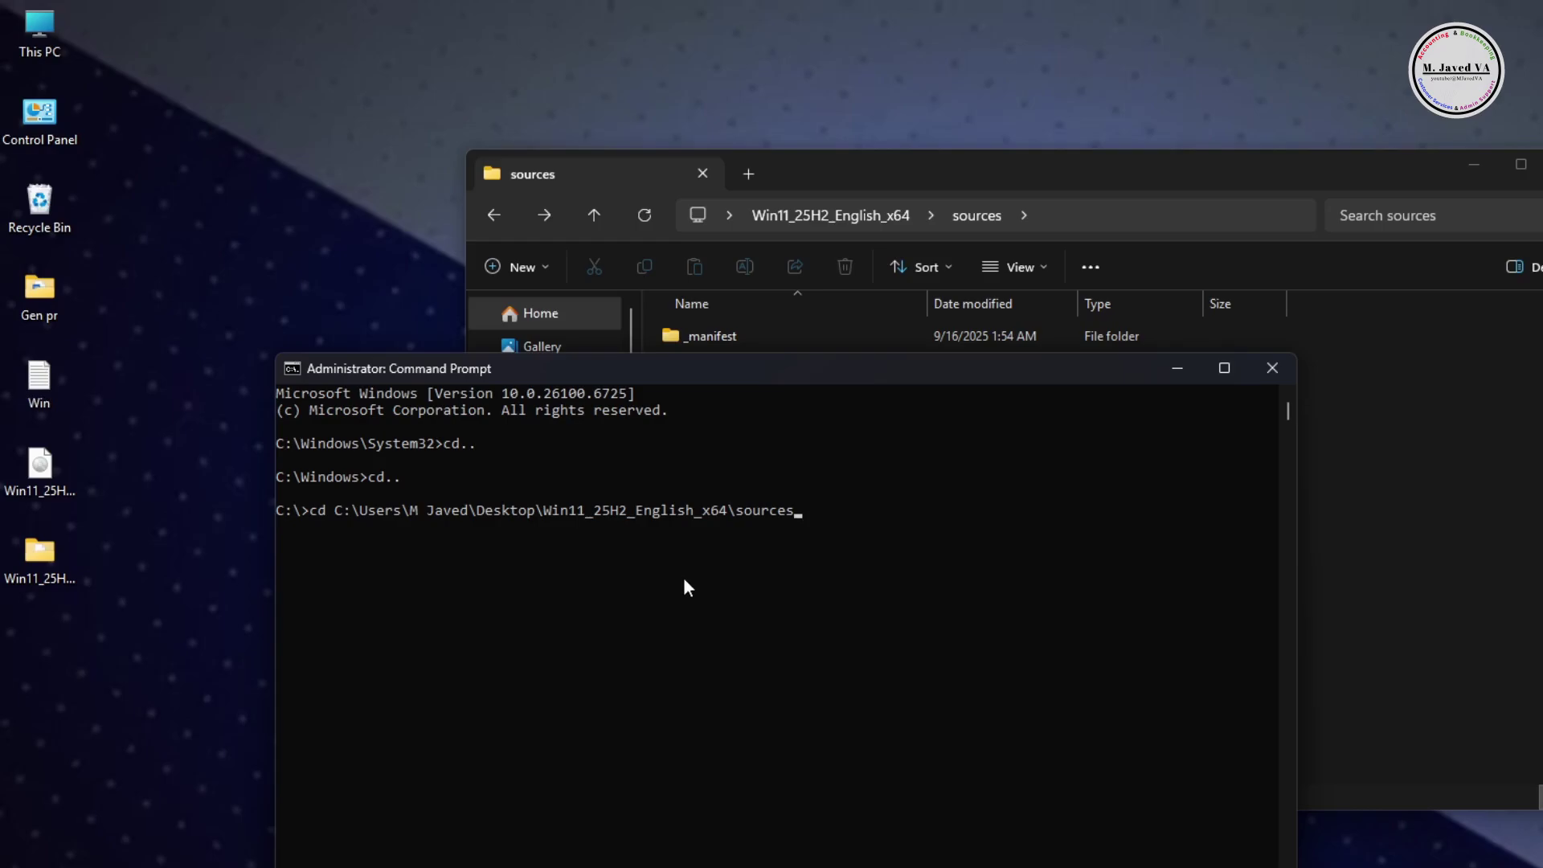
{"action": "key", "text": "Return"}
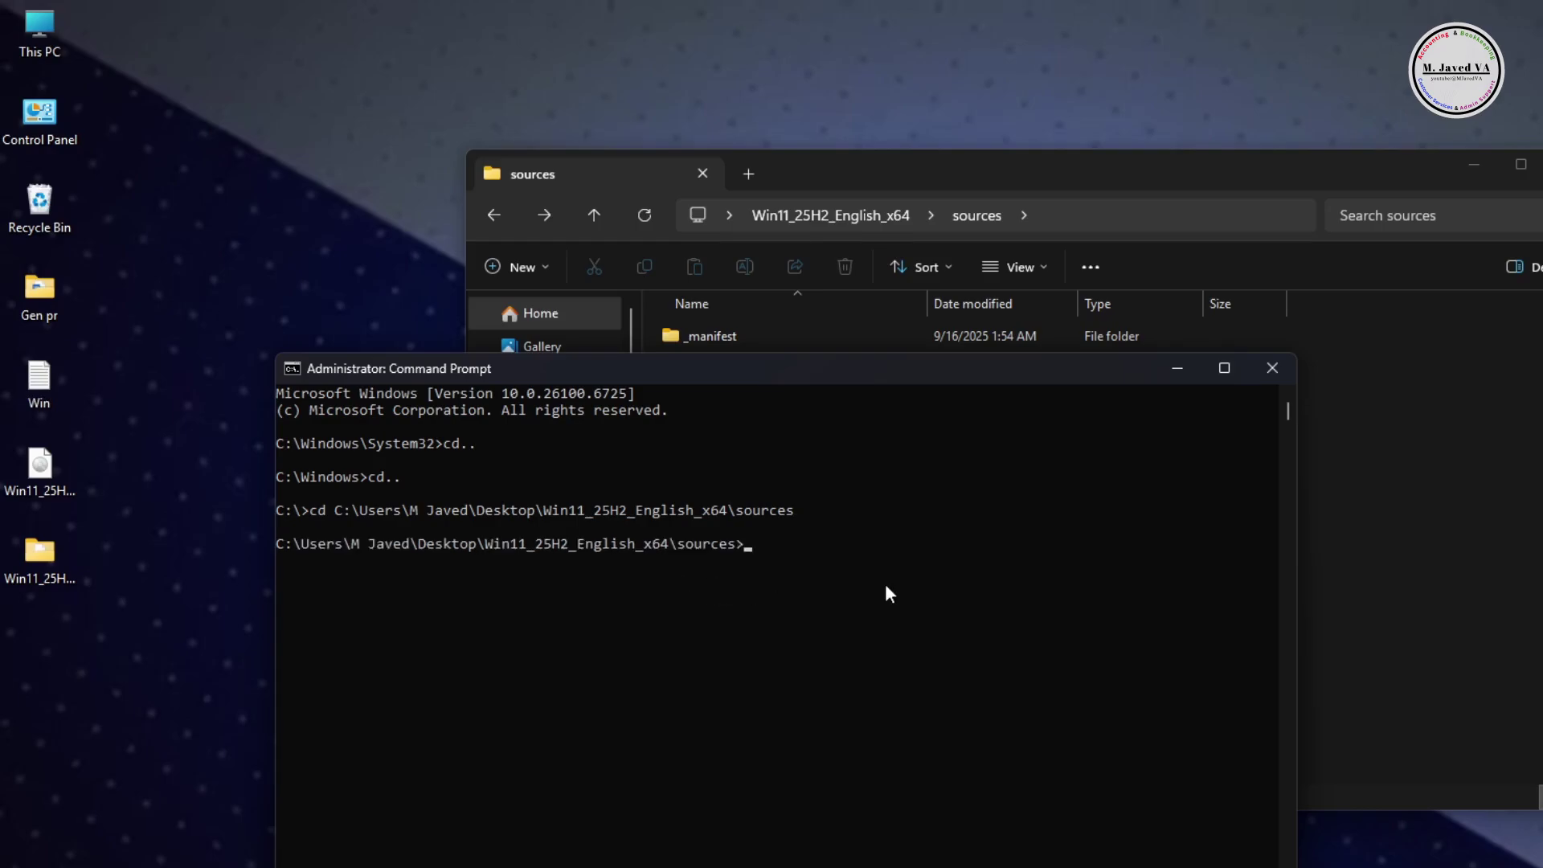
{"action": "type", "text": "setupprep.exe /product server"}
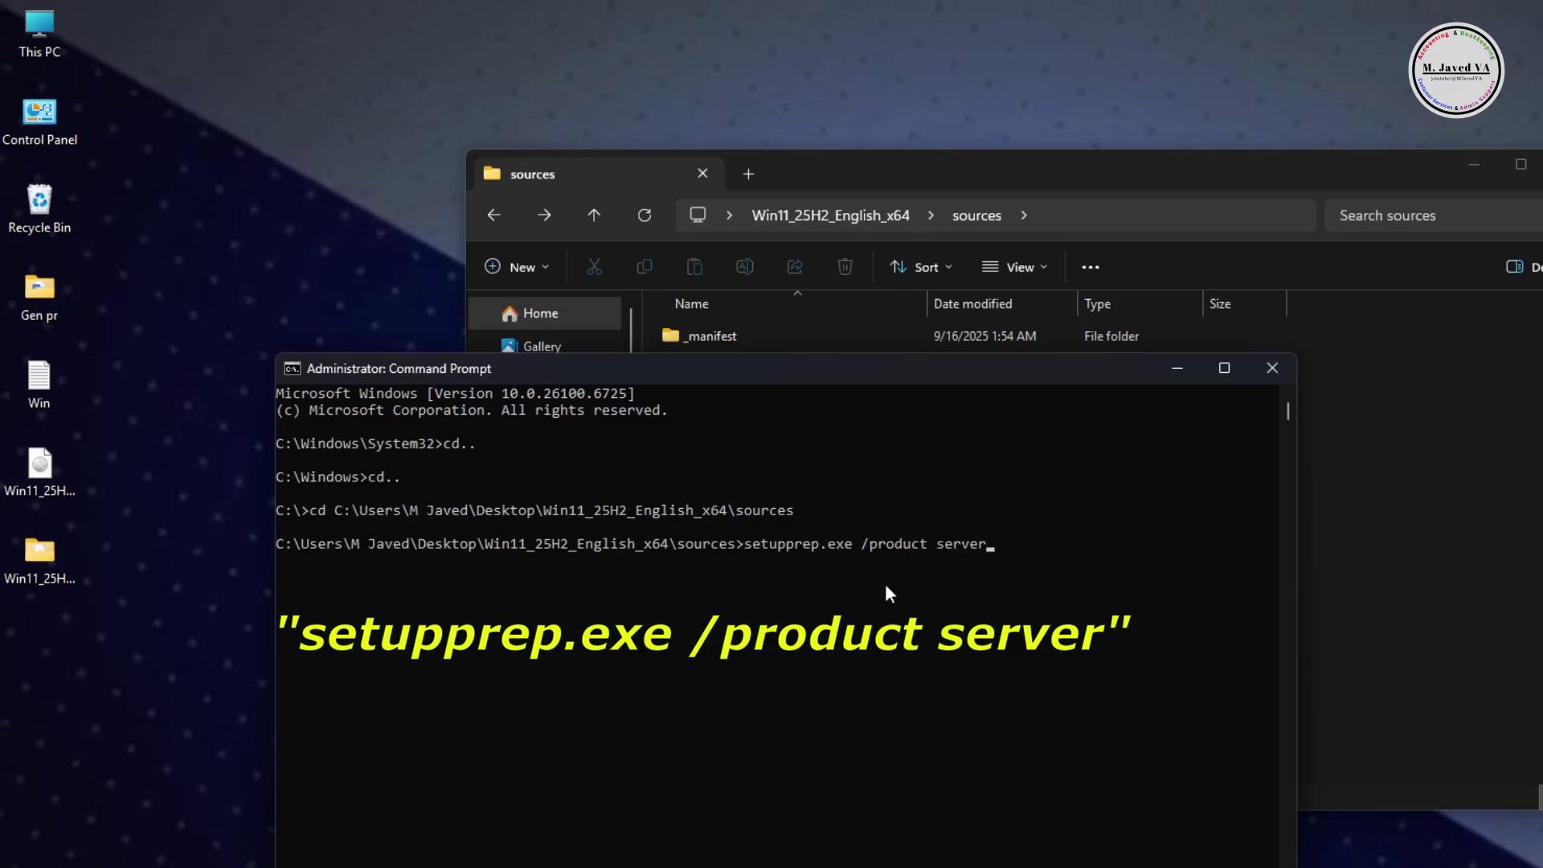
{"action": "key", "text": "Return"}
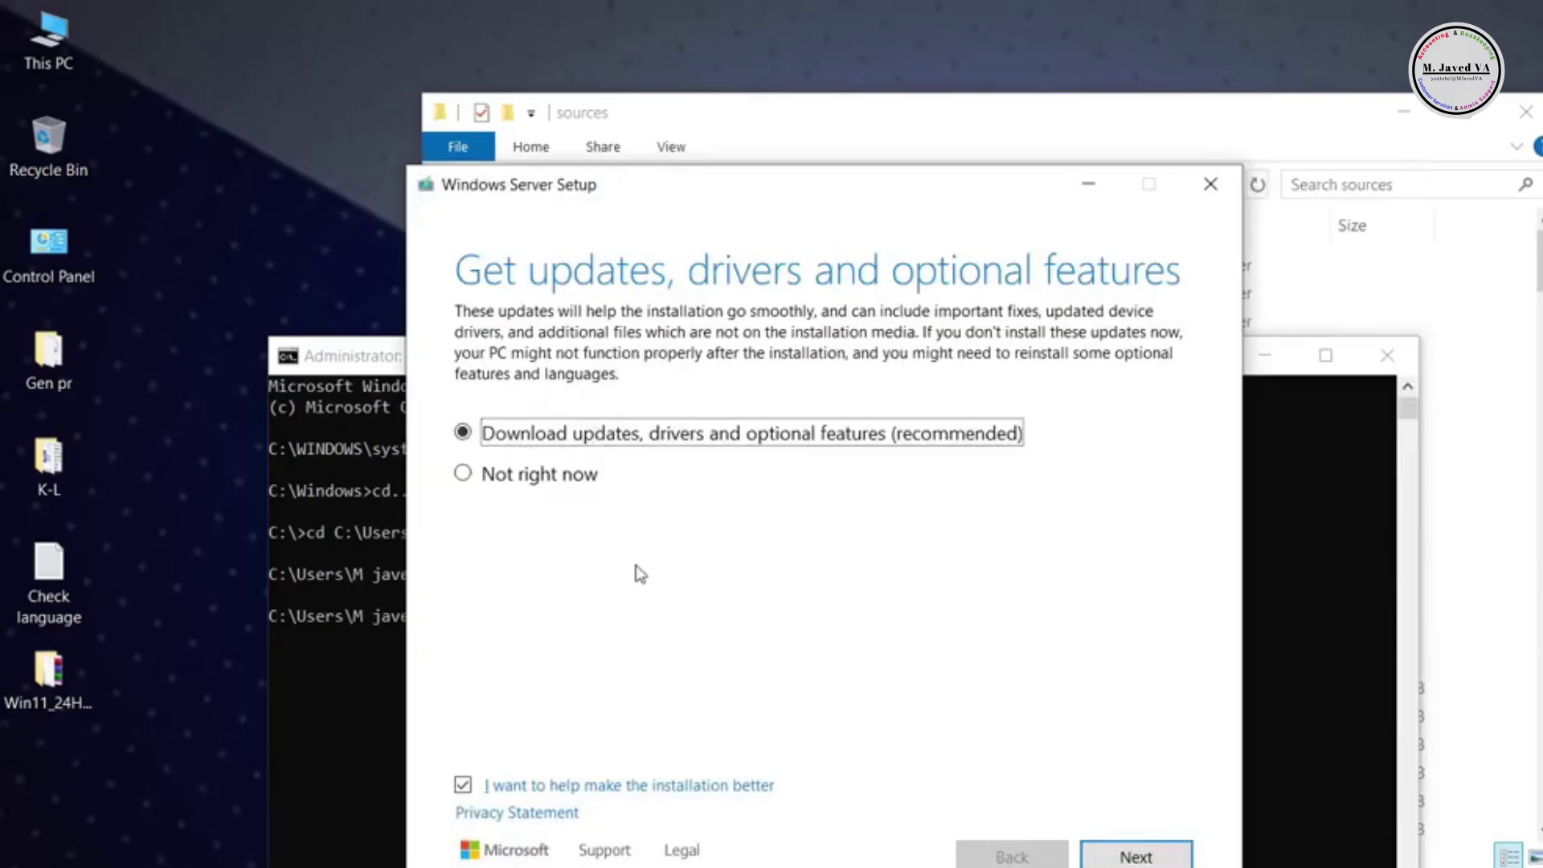
Decline downloading updates with 'Not right now' and continue setup.
{"action": "left_click", "coordinate": [471, 477]}
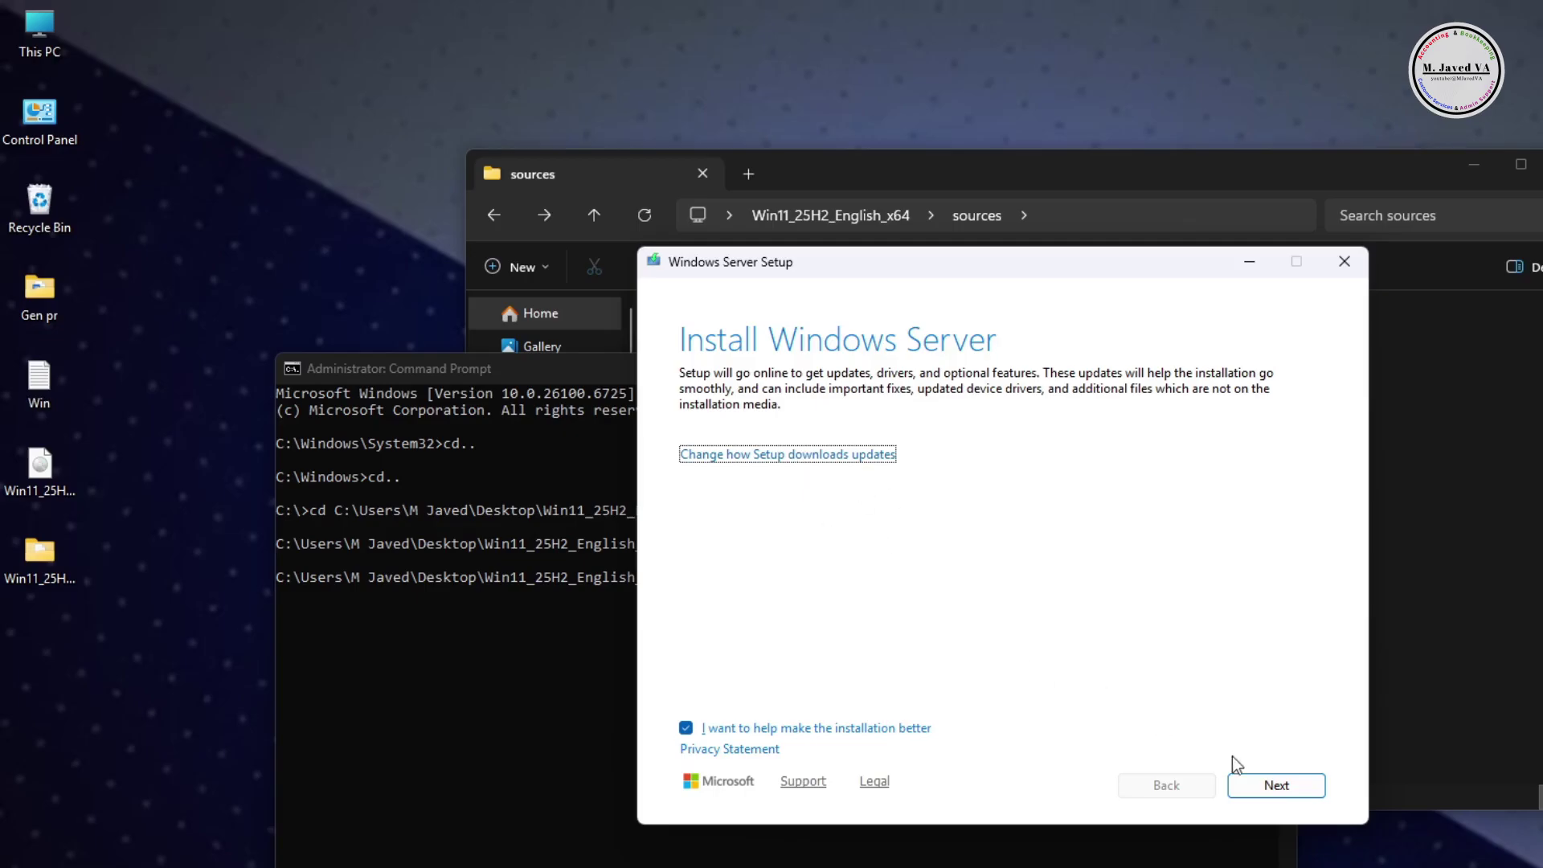
{"action": "left_click", "coordinate": [1272, 789]}
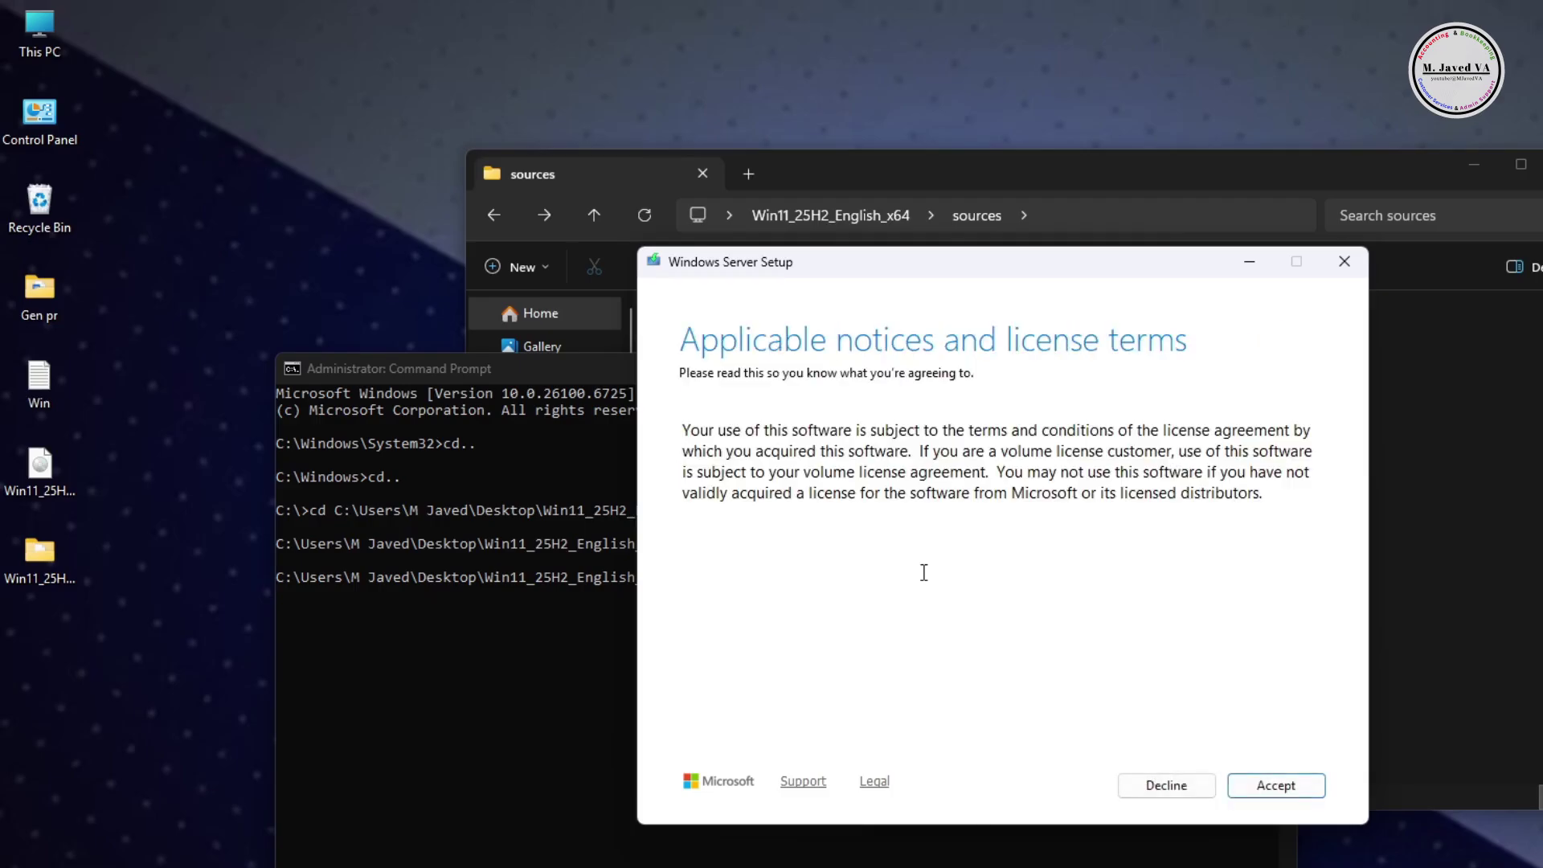
Accept the license terms and continue with 'Keep files, settings, and apps' selected.
{"action": "left_click", "coordinate": [1276, 786]}
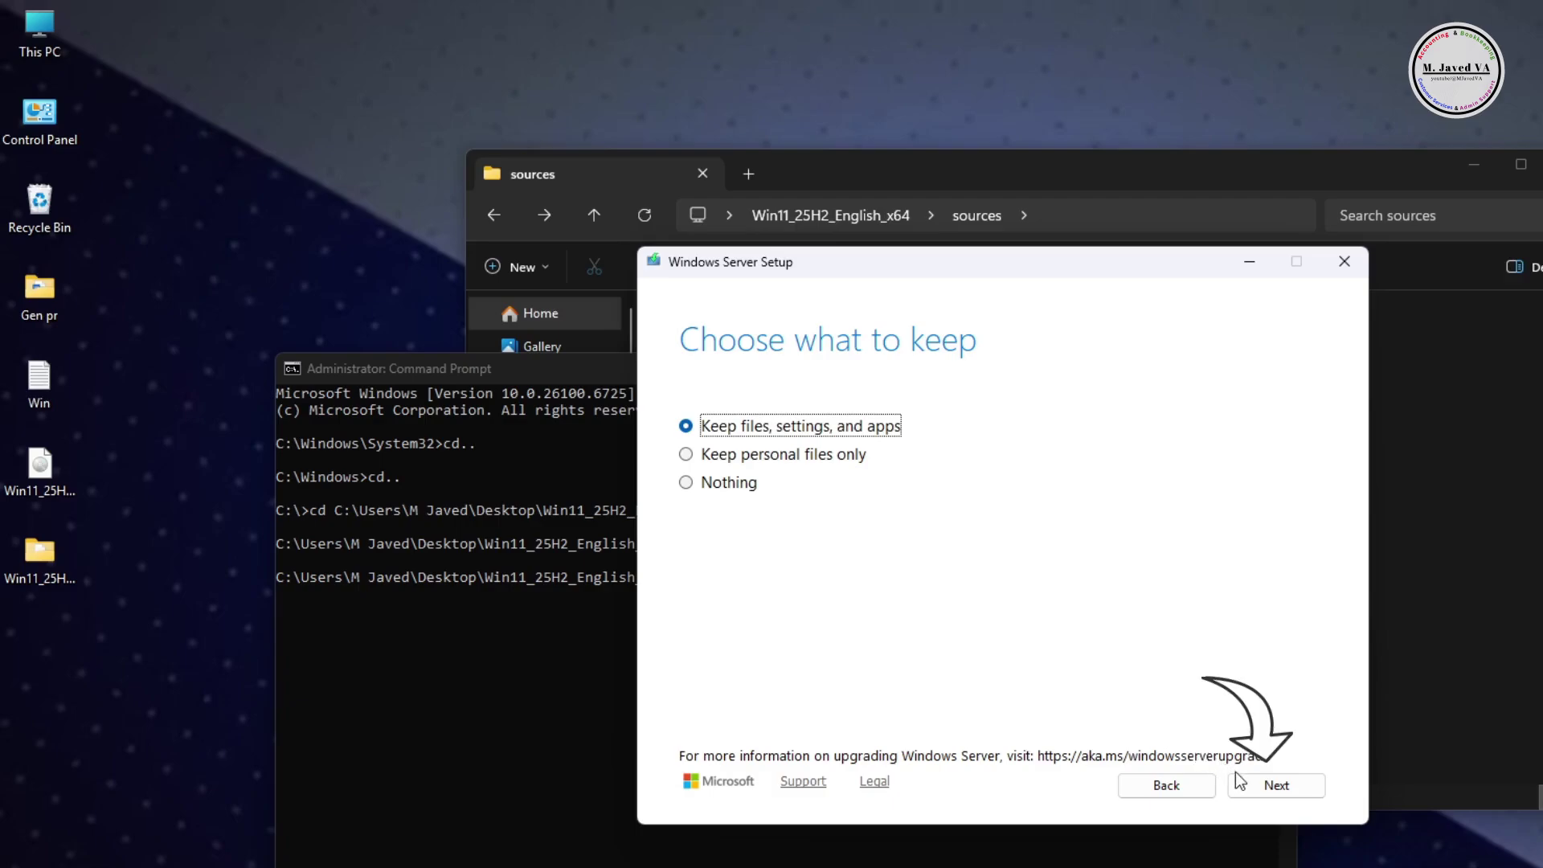
{"action": "left_click", "coordinate": [1251, 788]}
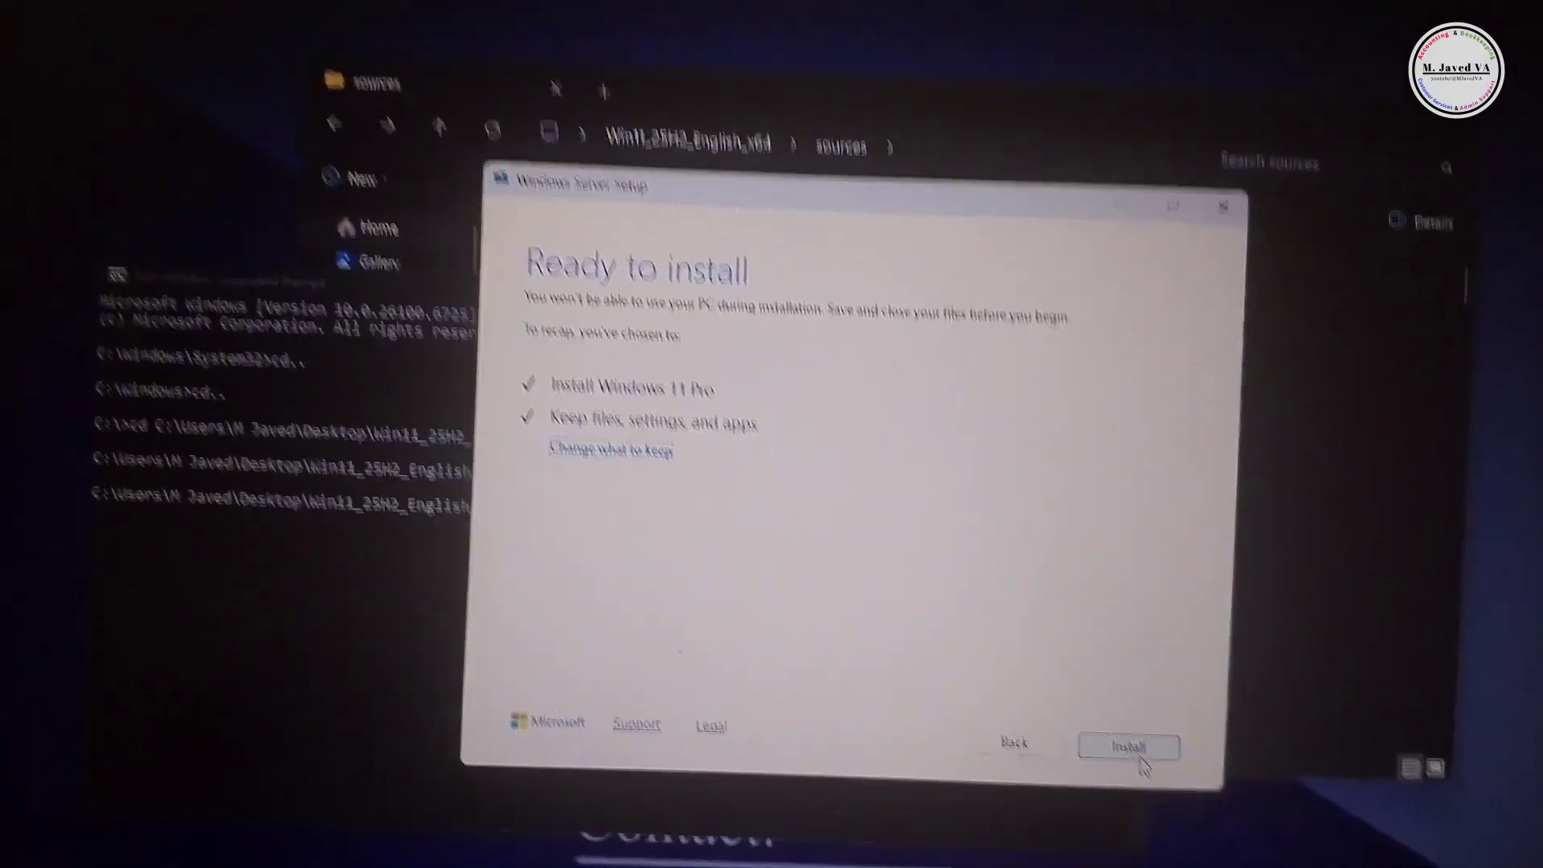
Start installing the Windows 11 Pro upgrade from the Ready to install page.
{"action": "left_click", "coordinate": [1113, 747]}
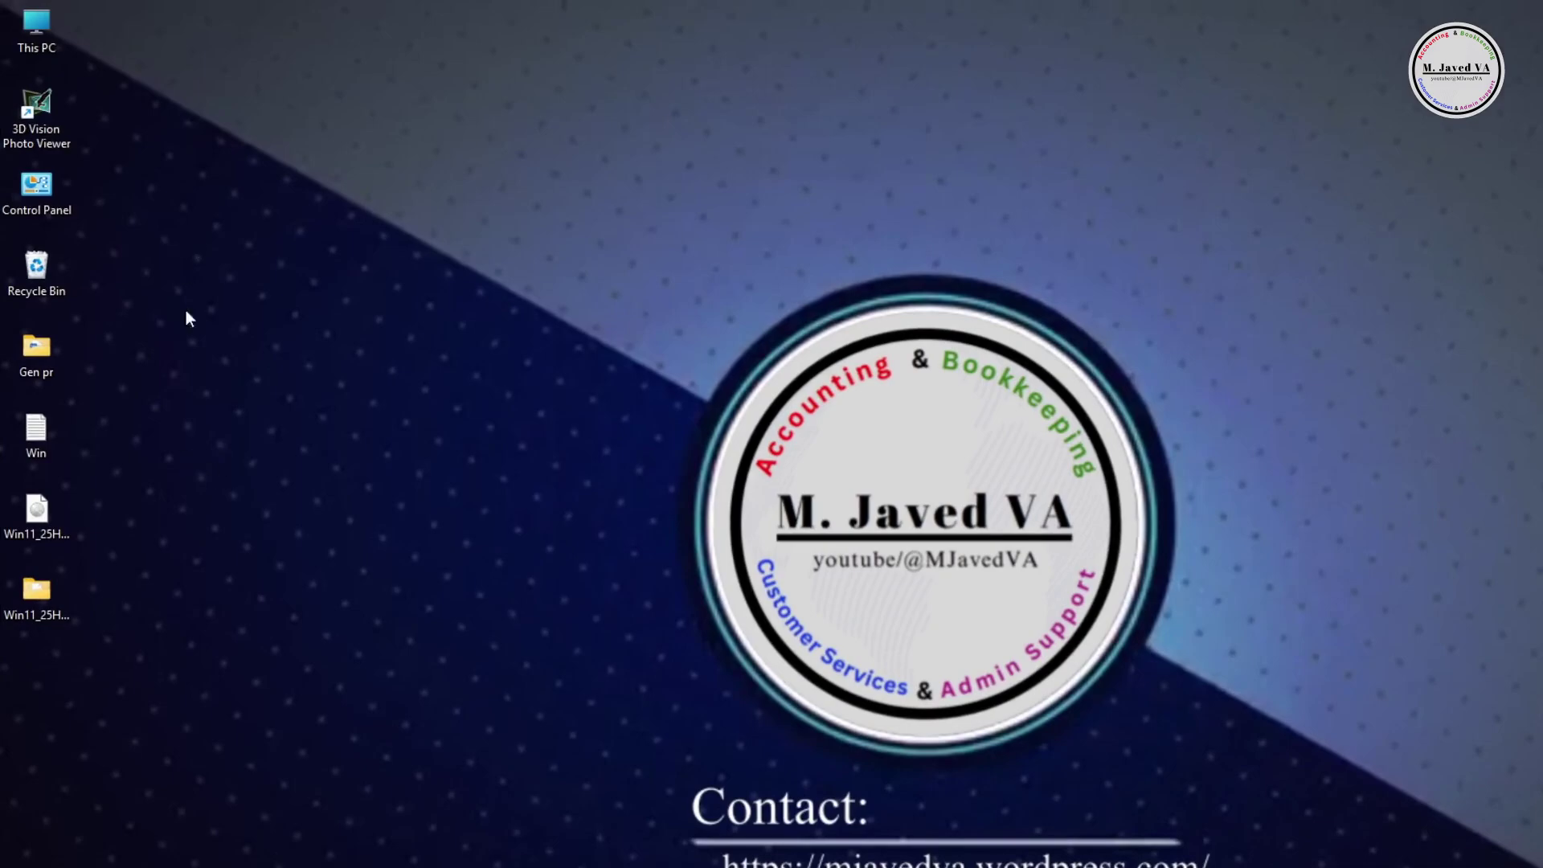
Open This PC's properties and confirm Windows 11 Pro, version 25H2, build 26200.6584.
{"action": "right_click", "coordinate": [26, 30]}
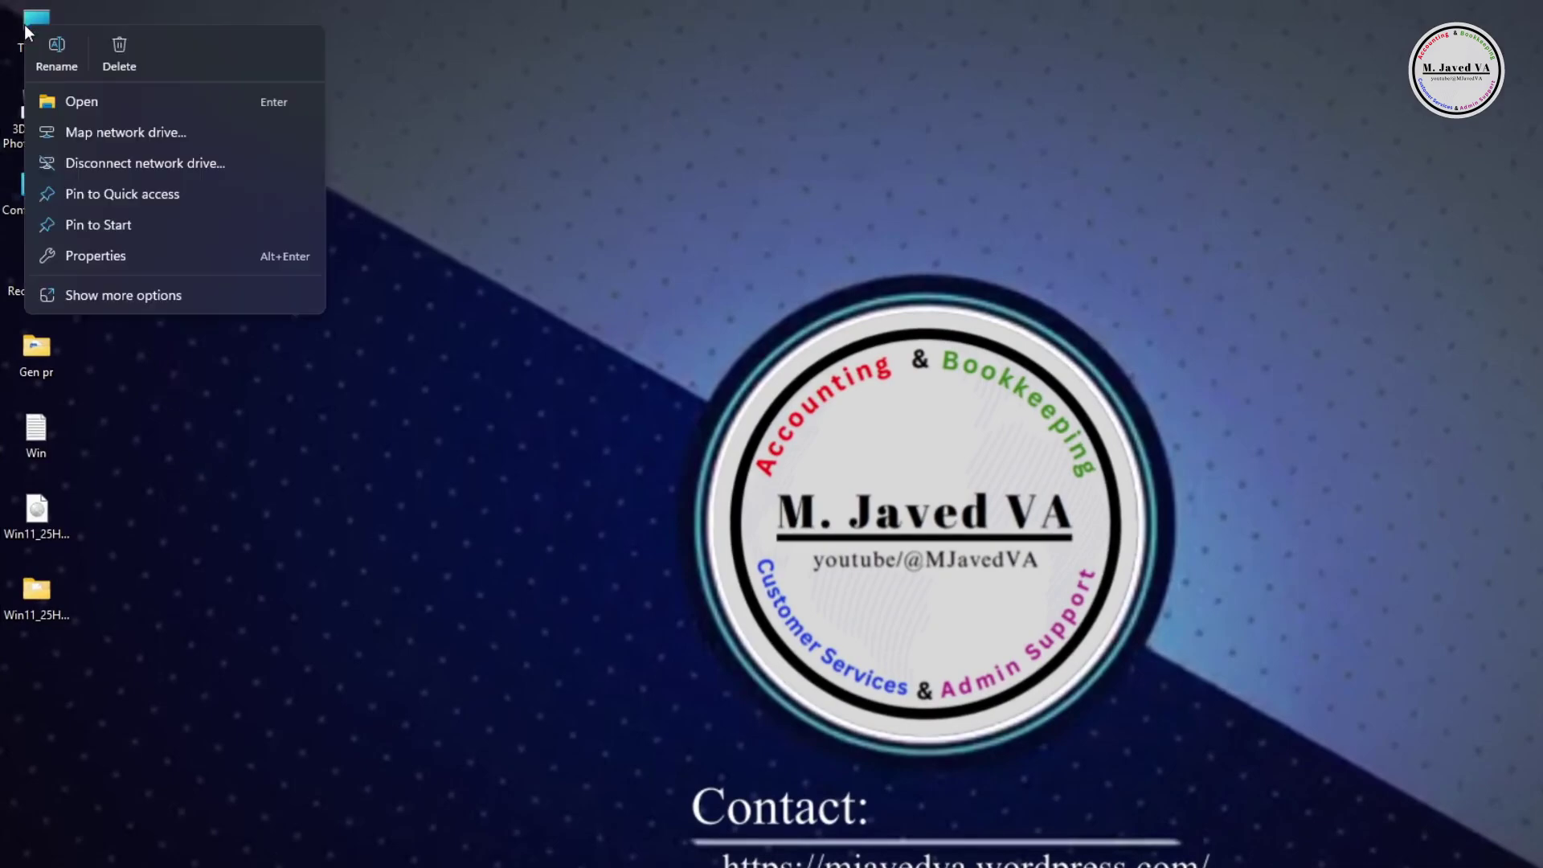
{"action": "left_click", "coordinate": [175, 257]}
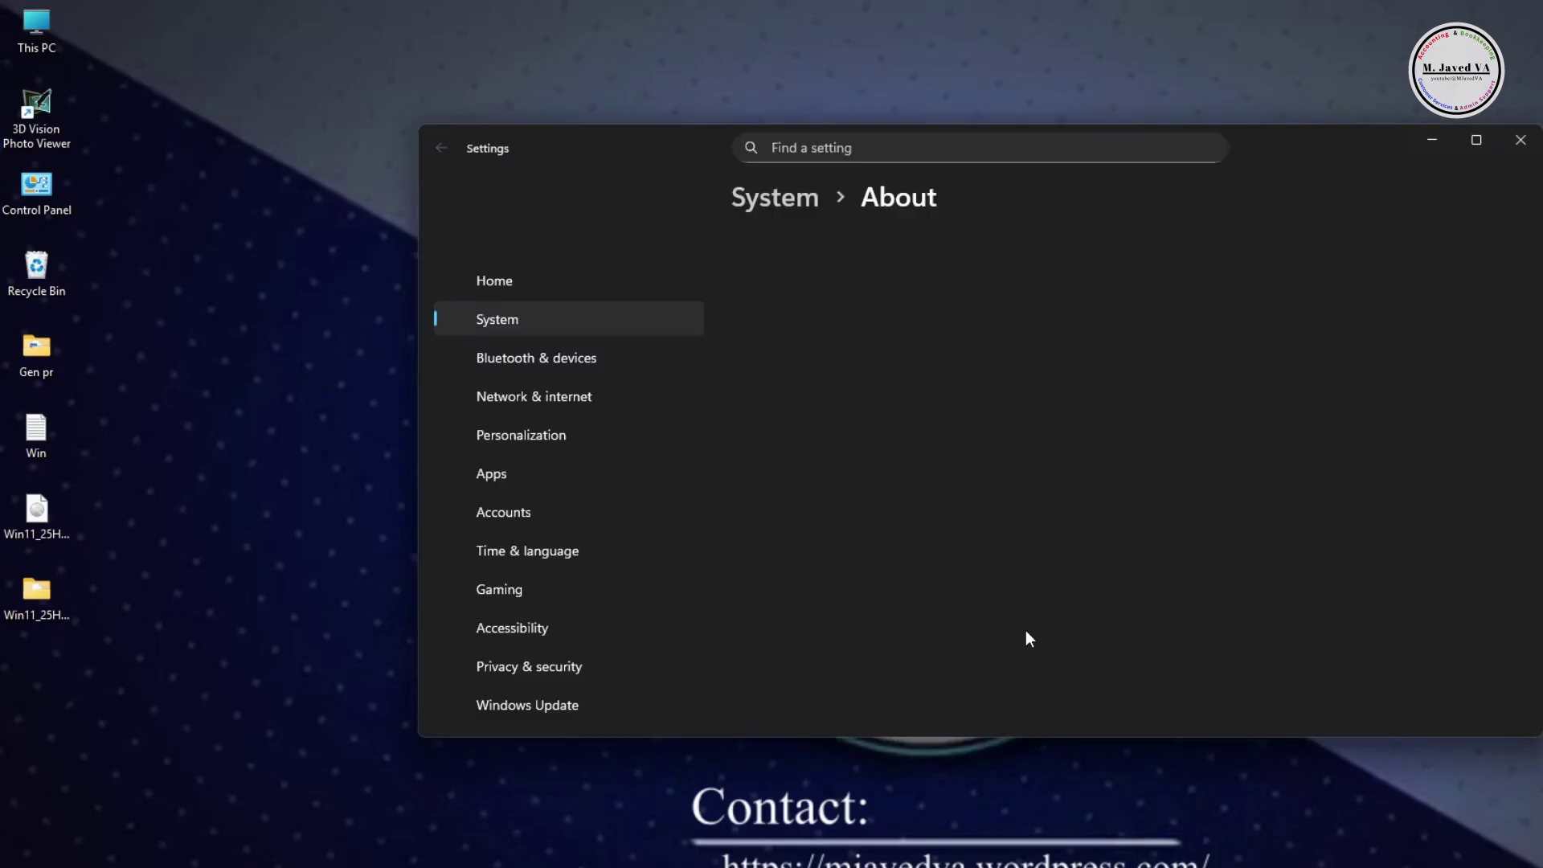
{"action": "scroll", "coordinate": [1122, 482], "scroll_direction": "down", "scroll_amount": 6}
{"action": "scroll", "coordinate": [1122, 482], "scroll_direction": "down", "scroll_amount": 5}
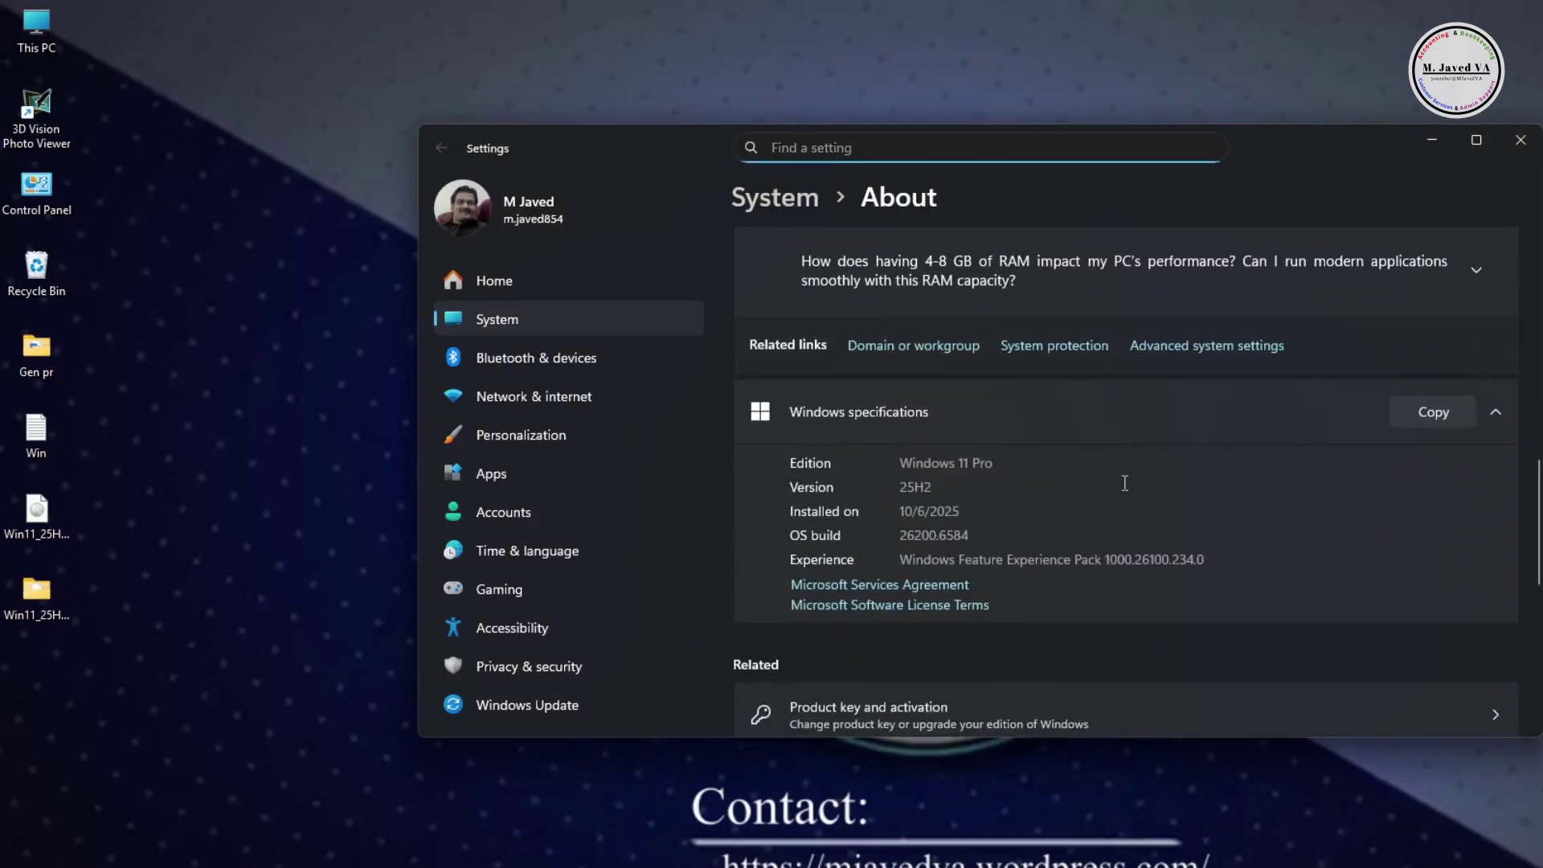
{"action": "left_click_drag", "start_coordinate": [941, 488], "coordinate": [880, 490]}
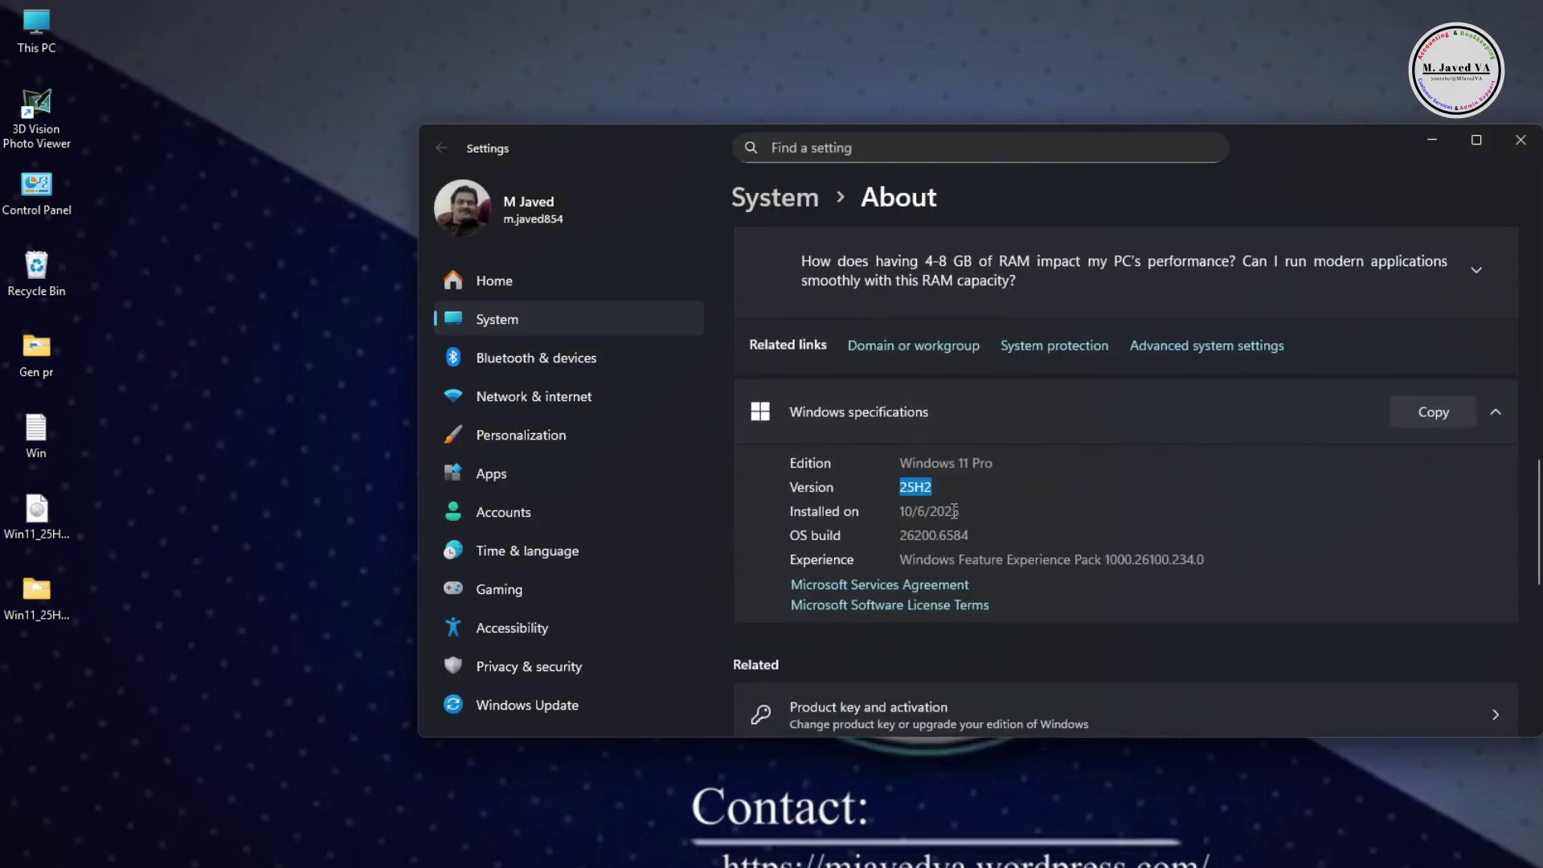
{"action": "left_click", "coordinate": [1014, 484]}
{"action": "left_click_drag", "start_coordinate": [1011, 462], "coordinate": [885, 487]}
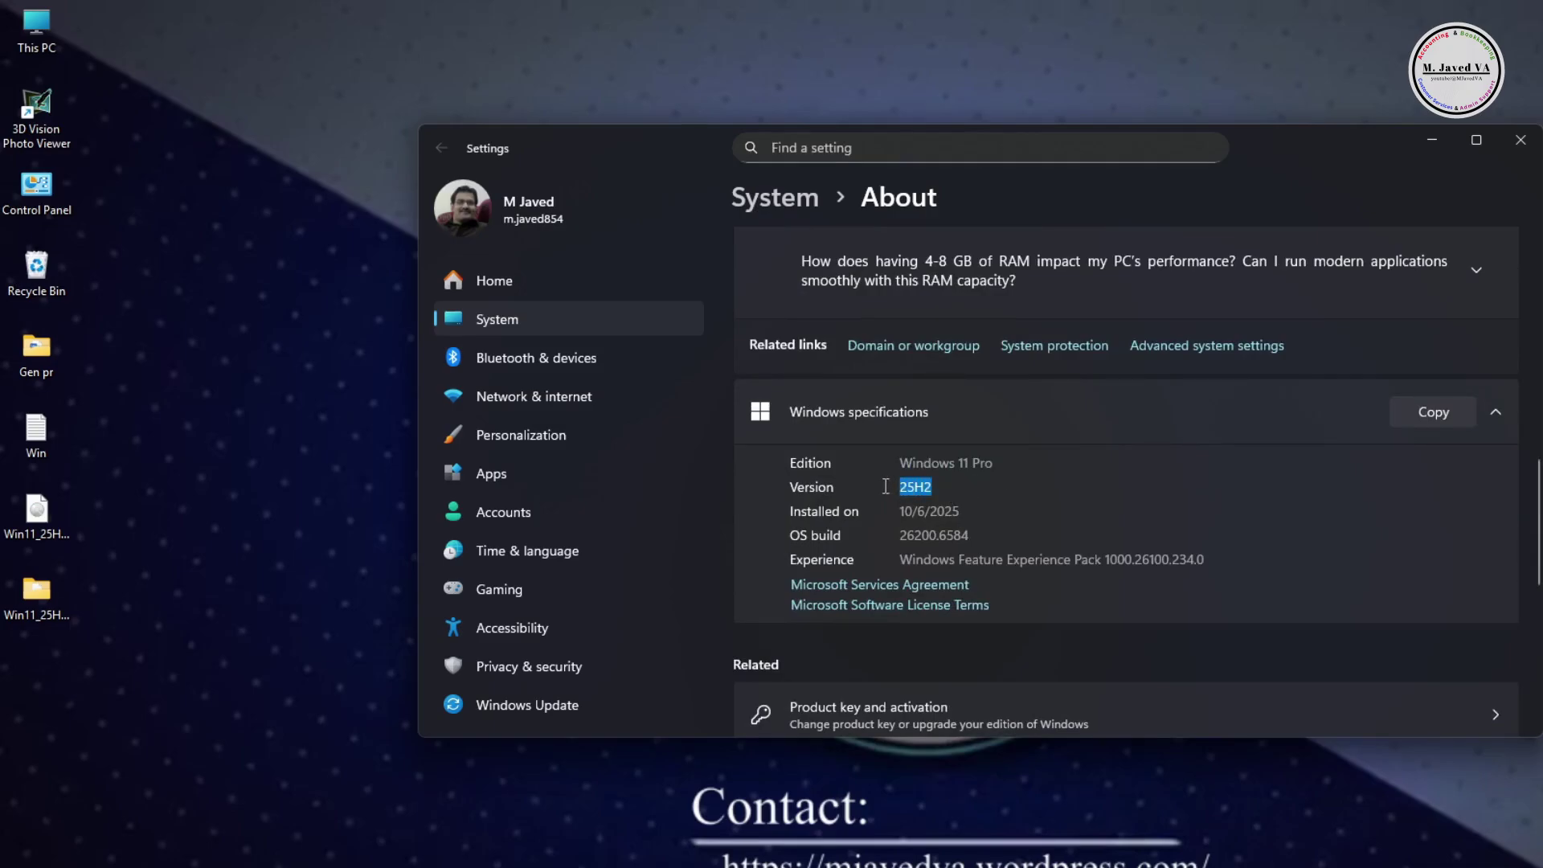
{"action": "left_click", "coordinate": [1011, 488]}
Review Language & region (English (United States), Pakistan), then go to Windows Update.
{"action": "left_click", "coordinate": [600, 550]}
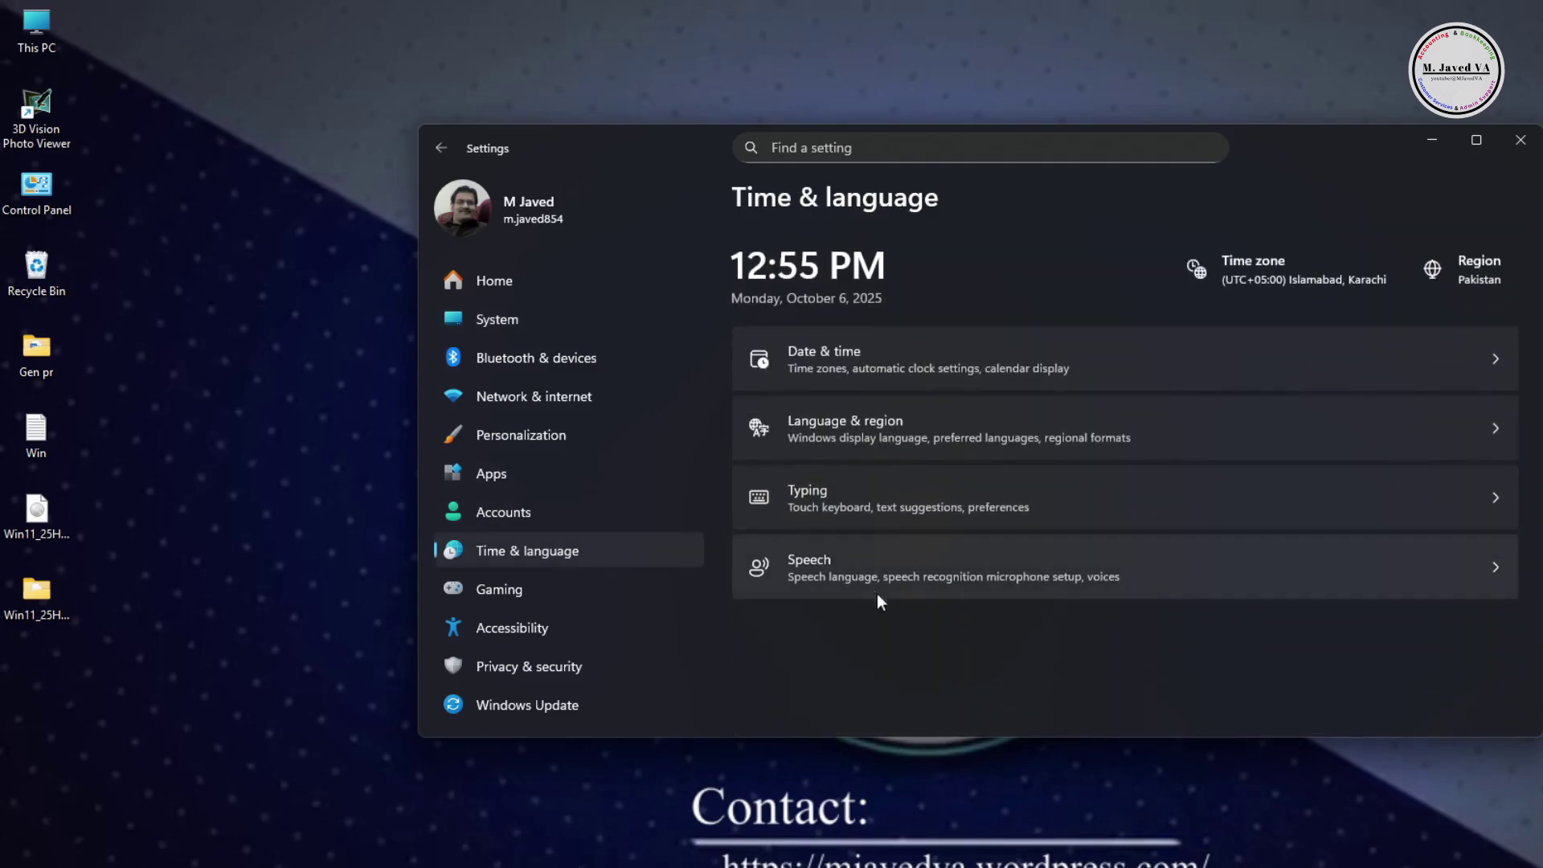
{"action": "left_click", "coordinate": [1104, 447]}
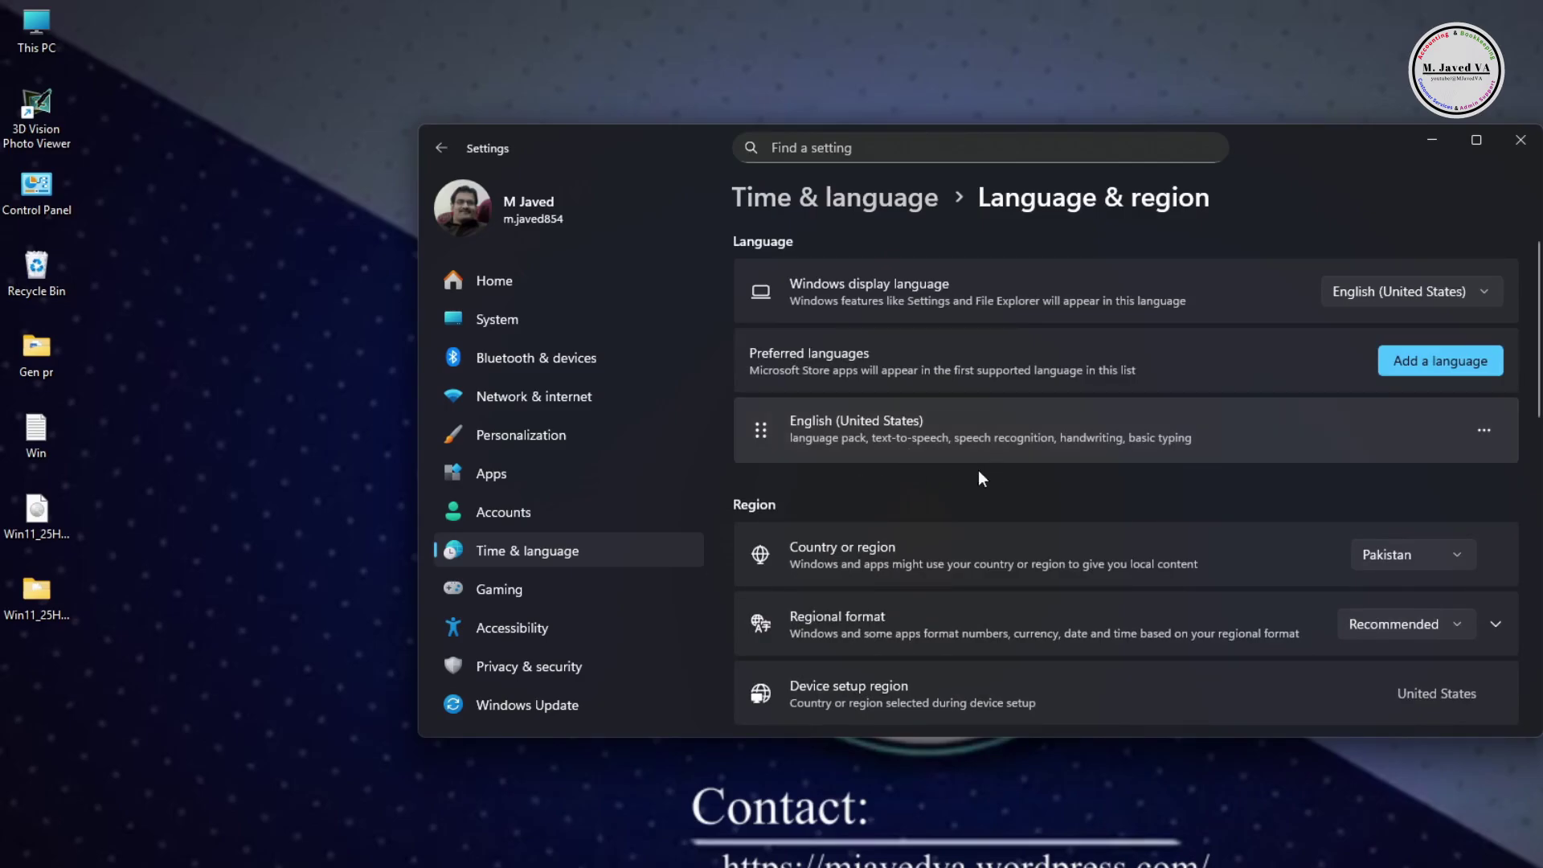
{"action": "left_click", "coordinate": [572, 709]}
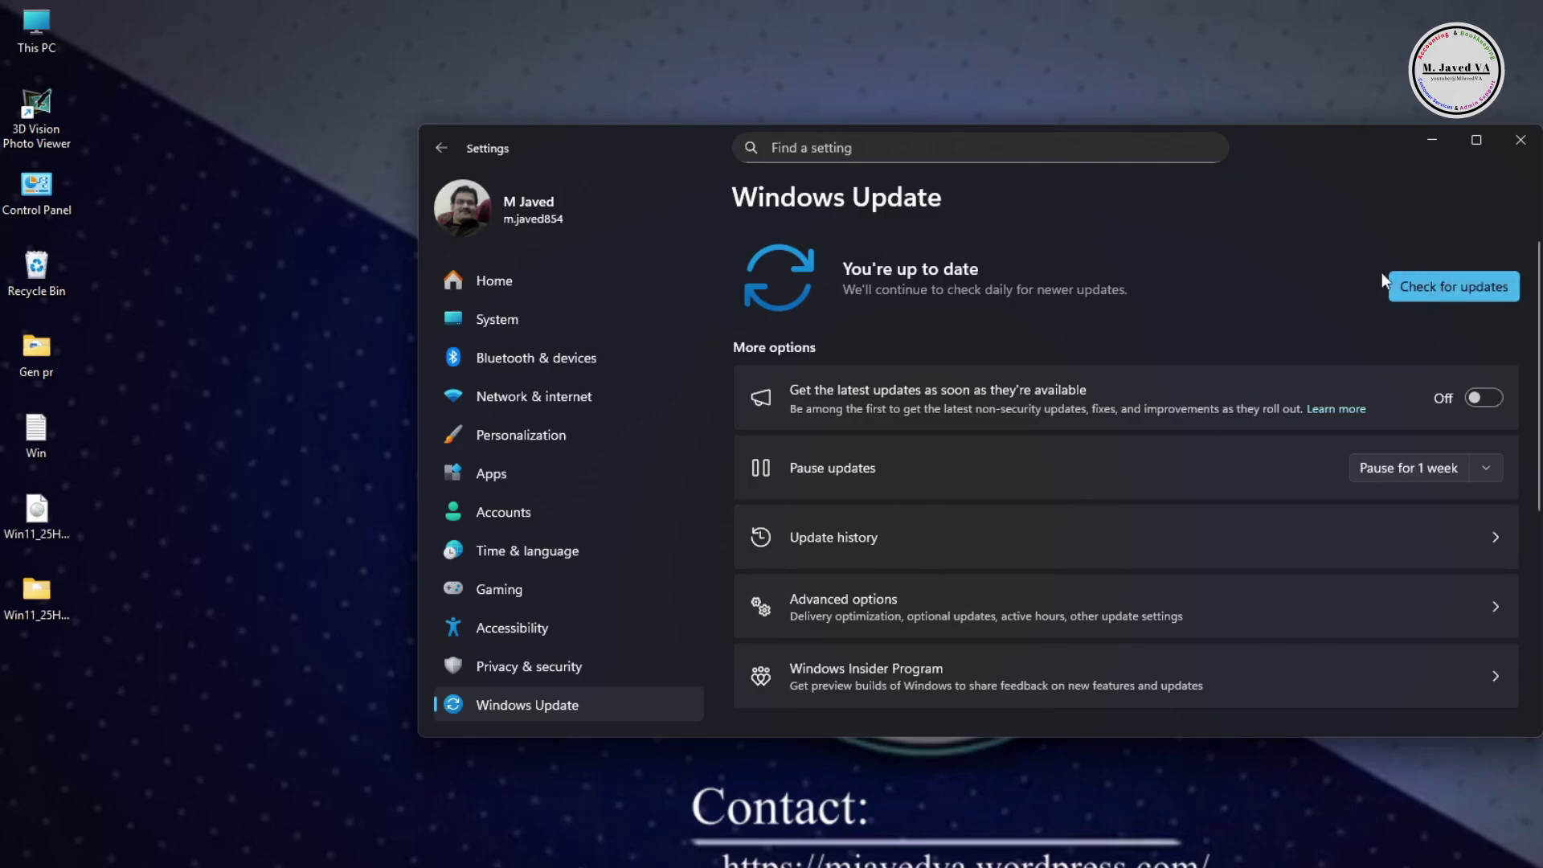
Check for updates, install the Defender update, leave KB5065426 pending restart, then close Settings.
{"action": "left_click", "coordinate": [1427, 288]}
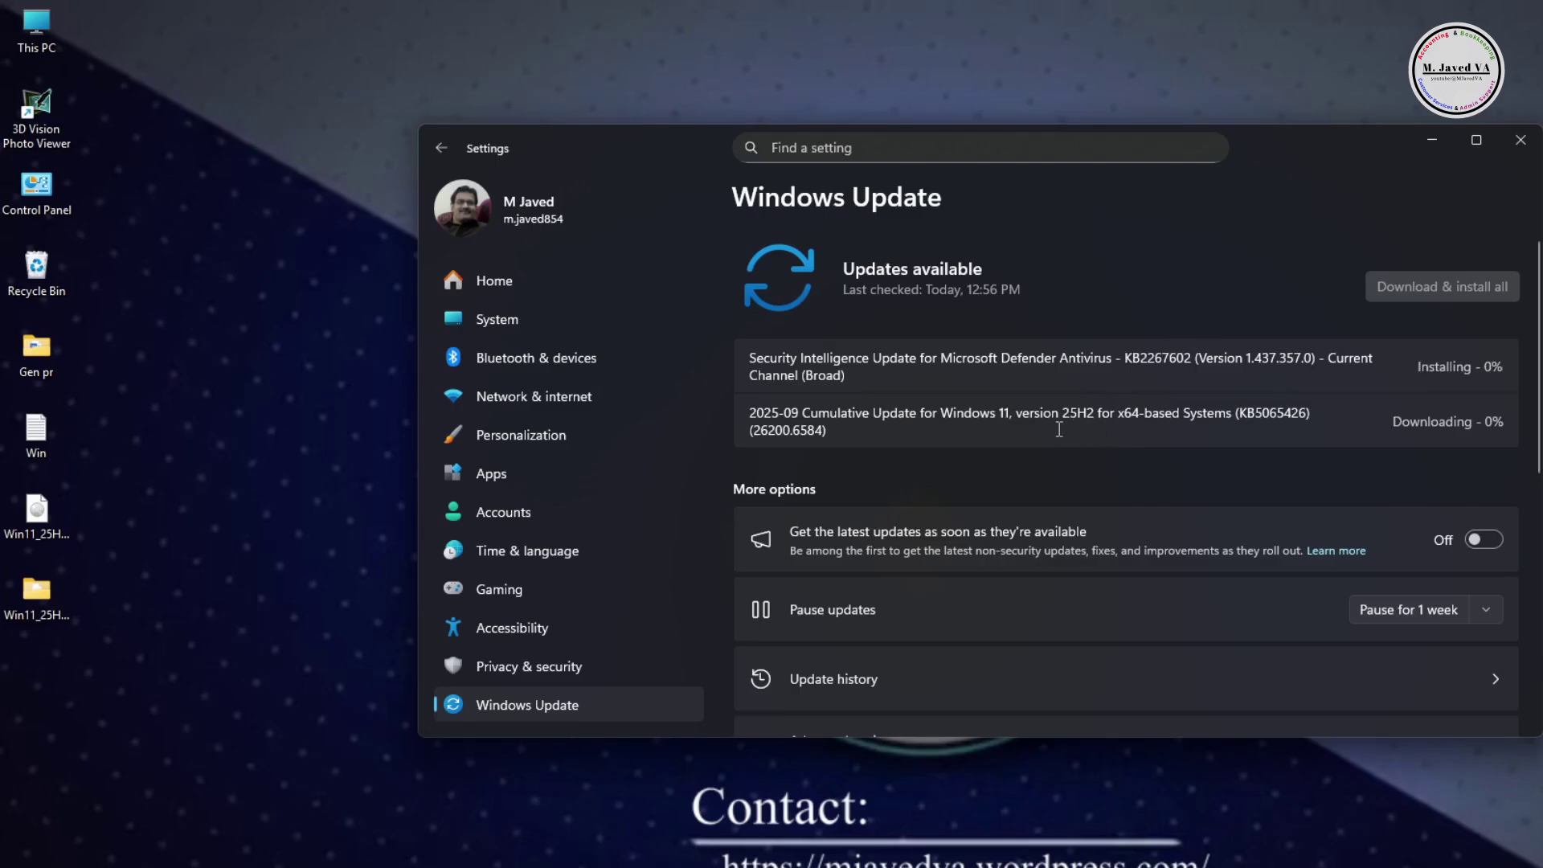
{"action": "left_click_drag", "start_coordinate": [1028, 413], "coordinate": [1174, 428]}
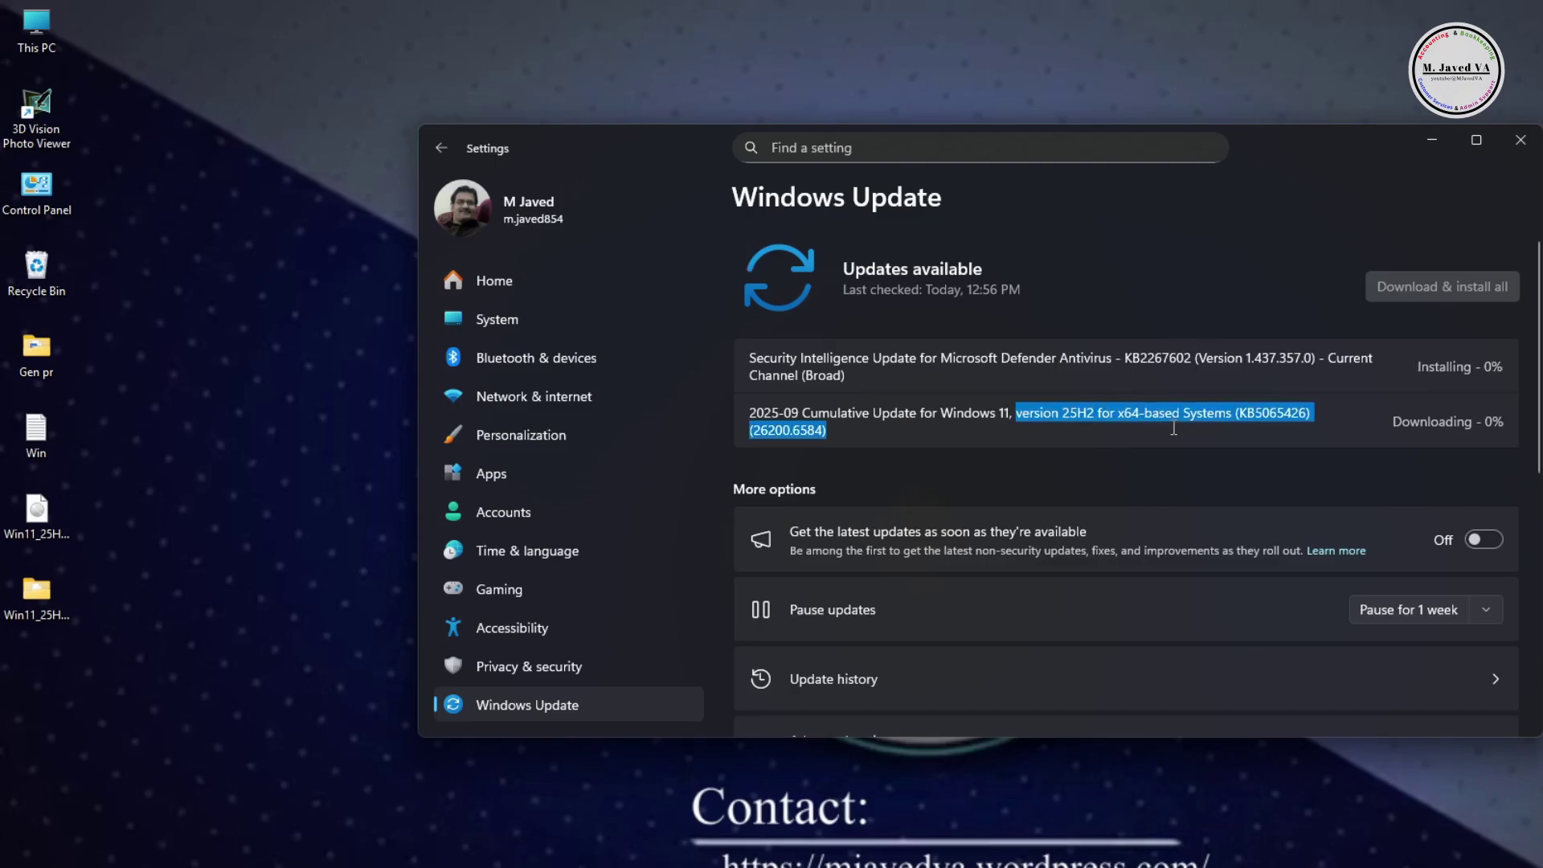
{"action": "left_click", "coordinate": [1126, 468]}
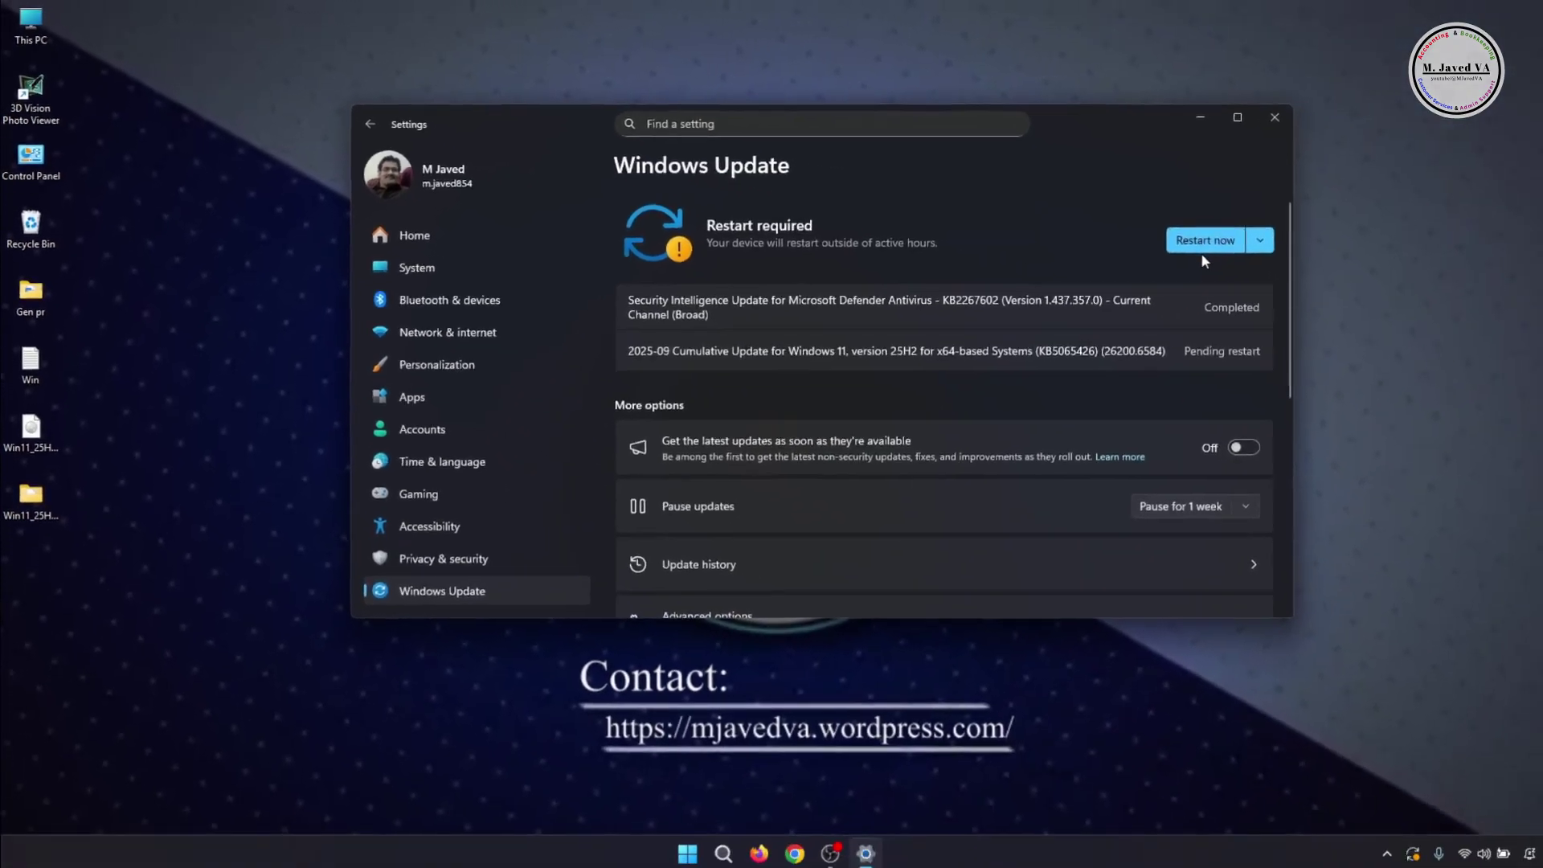
{"action": "key", "text": "super+d"}
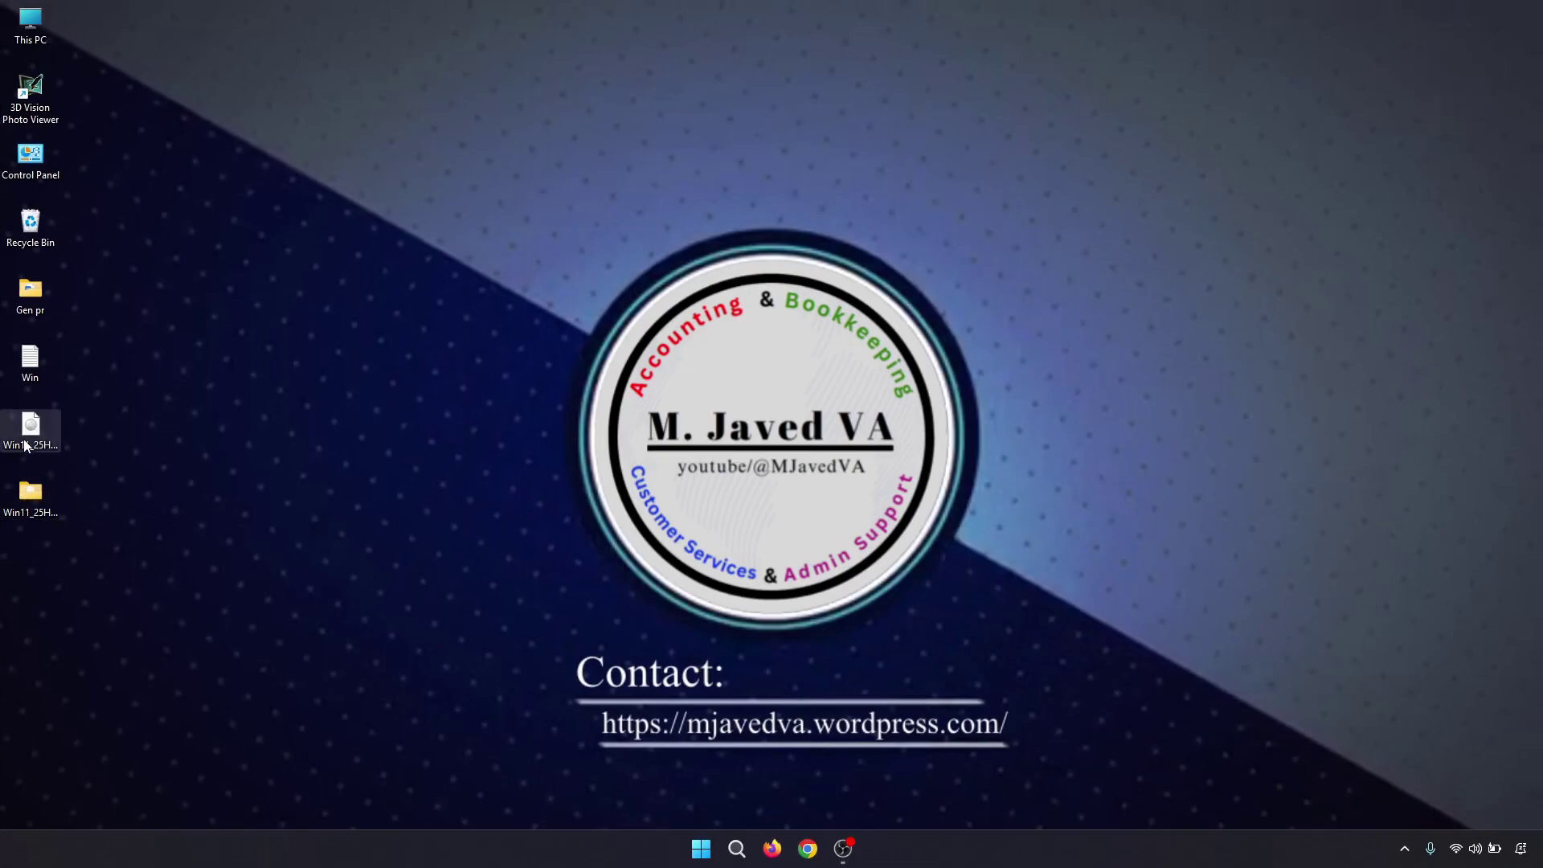
Select the Win11_25H2 ISO and its extracted folder and permanently delete both.
{"action": "left_click_drag", "start_coordinate": [49, 482], "coordinate": [34, 430]}
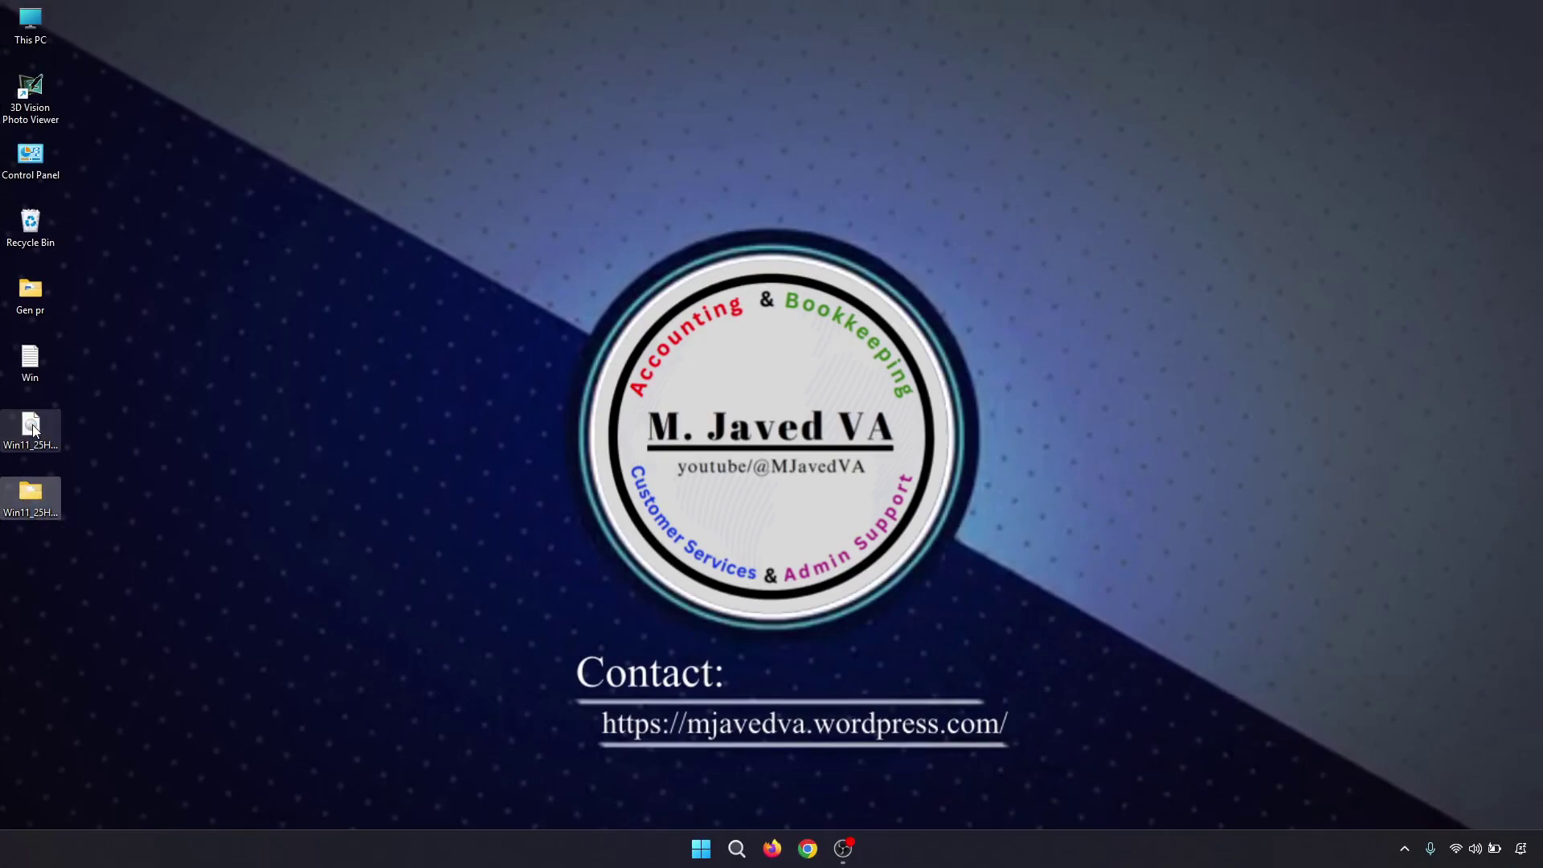
{"action": "right_click", "coordinate": [33, 426]}
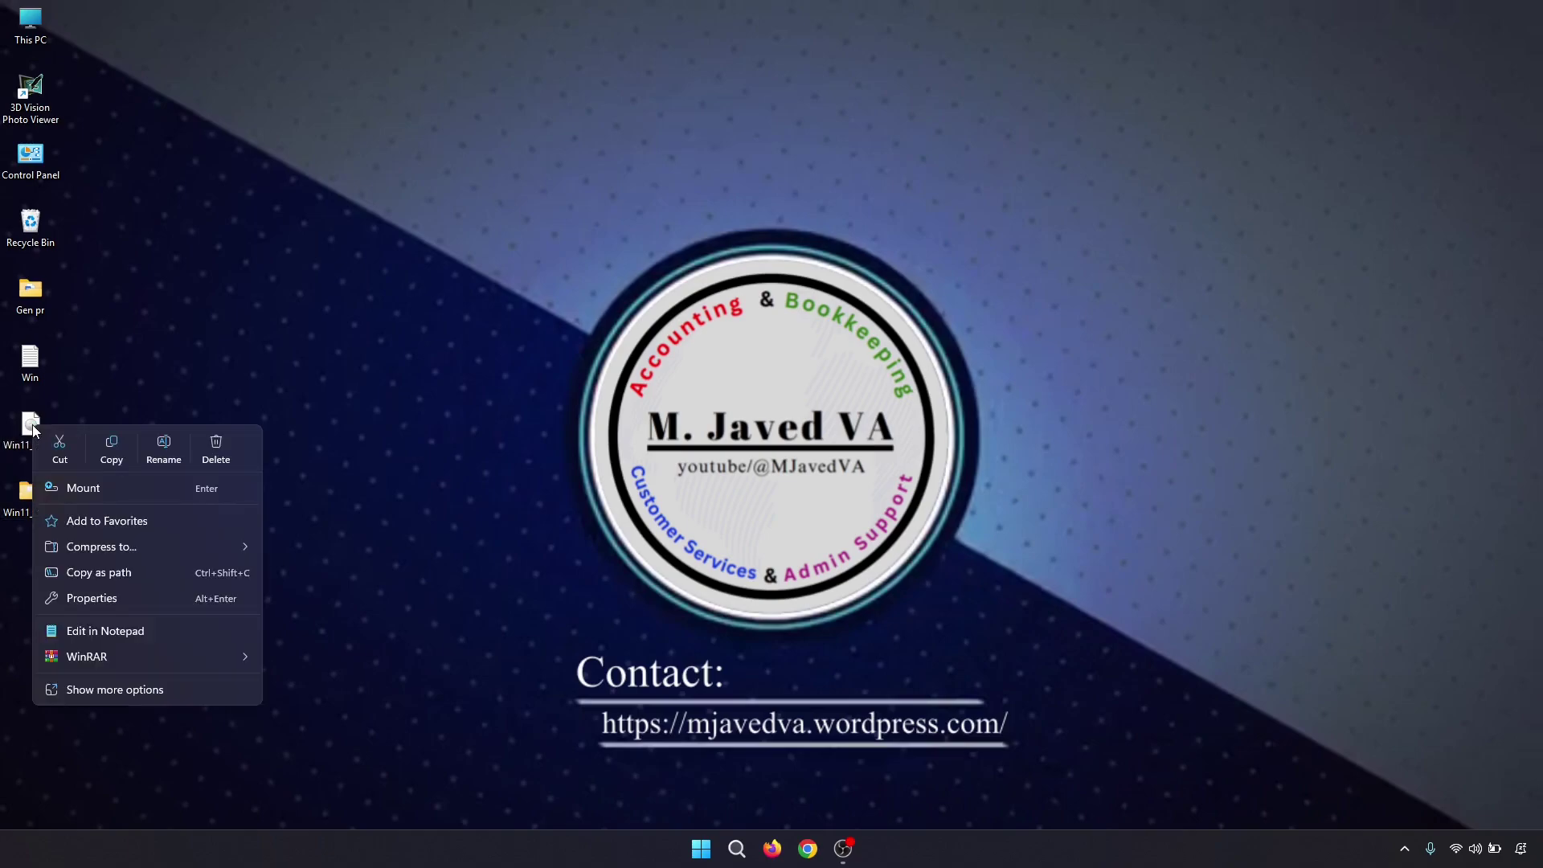
{"action": "left_click", "coordinate": [209, 449]}
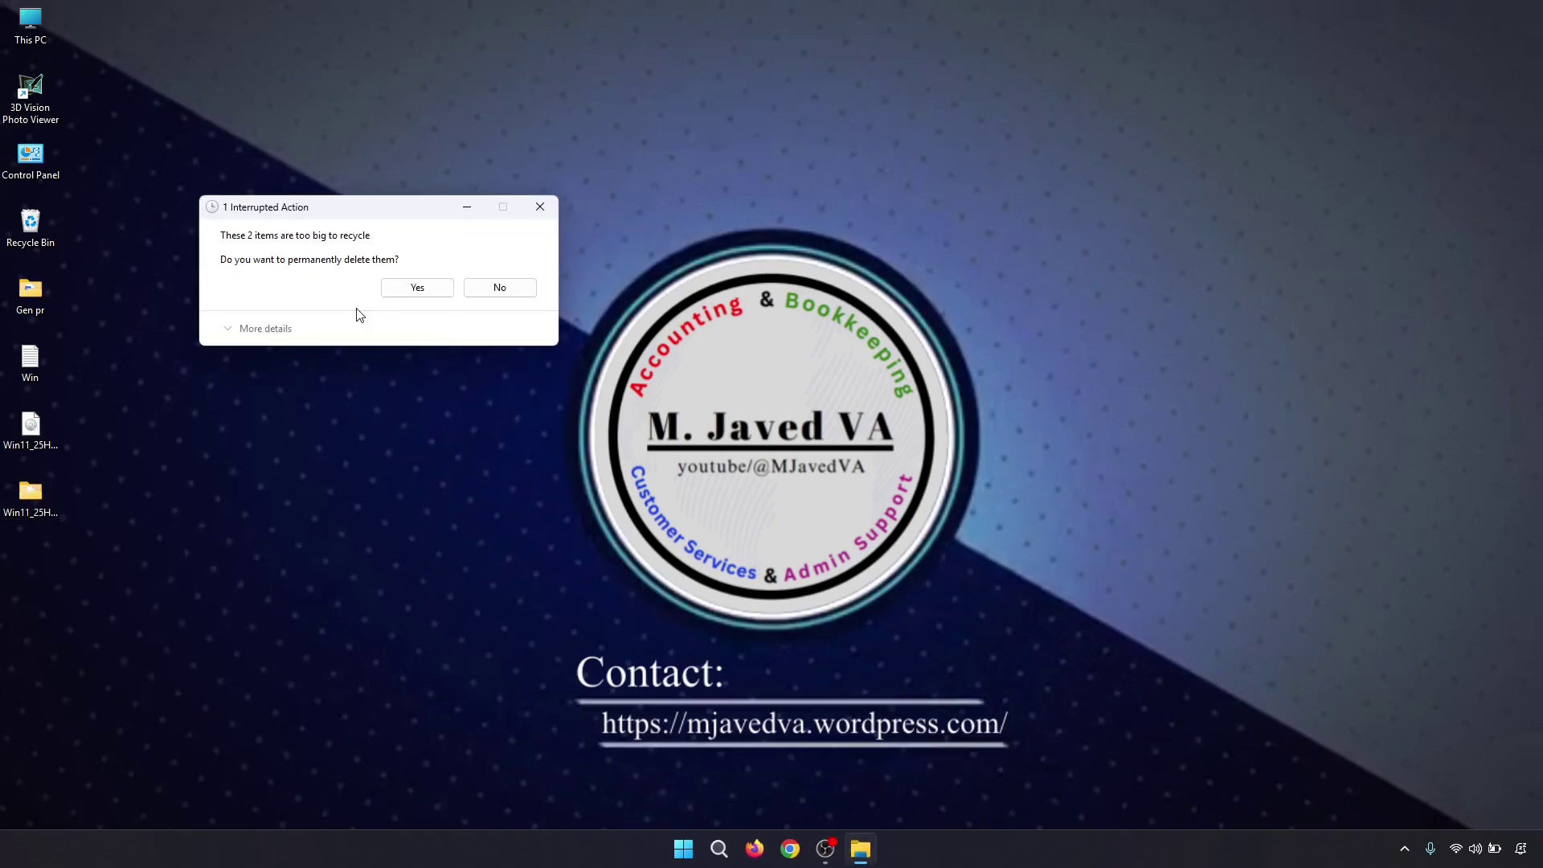
{"action": "left_click", "coordinate": [414, 288]}
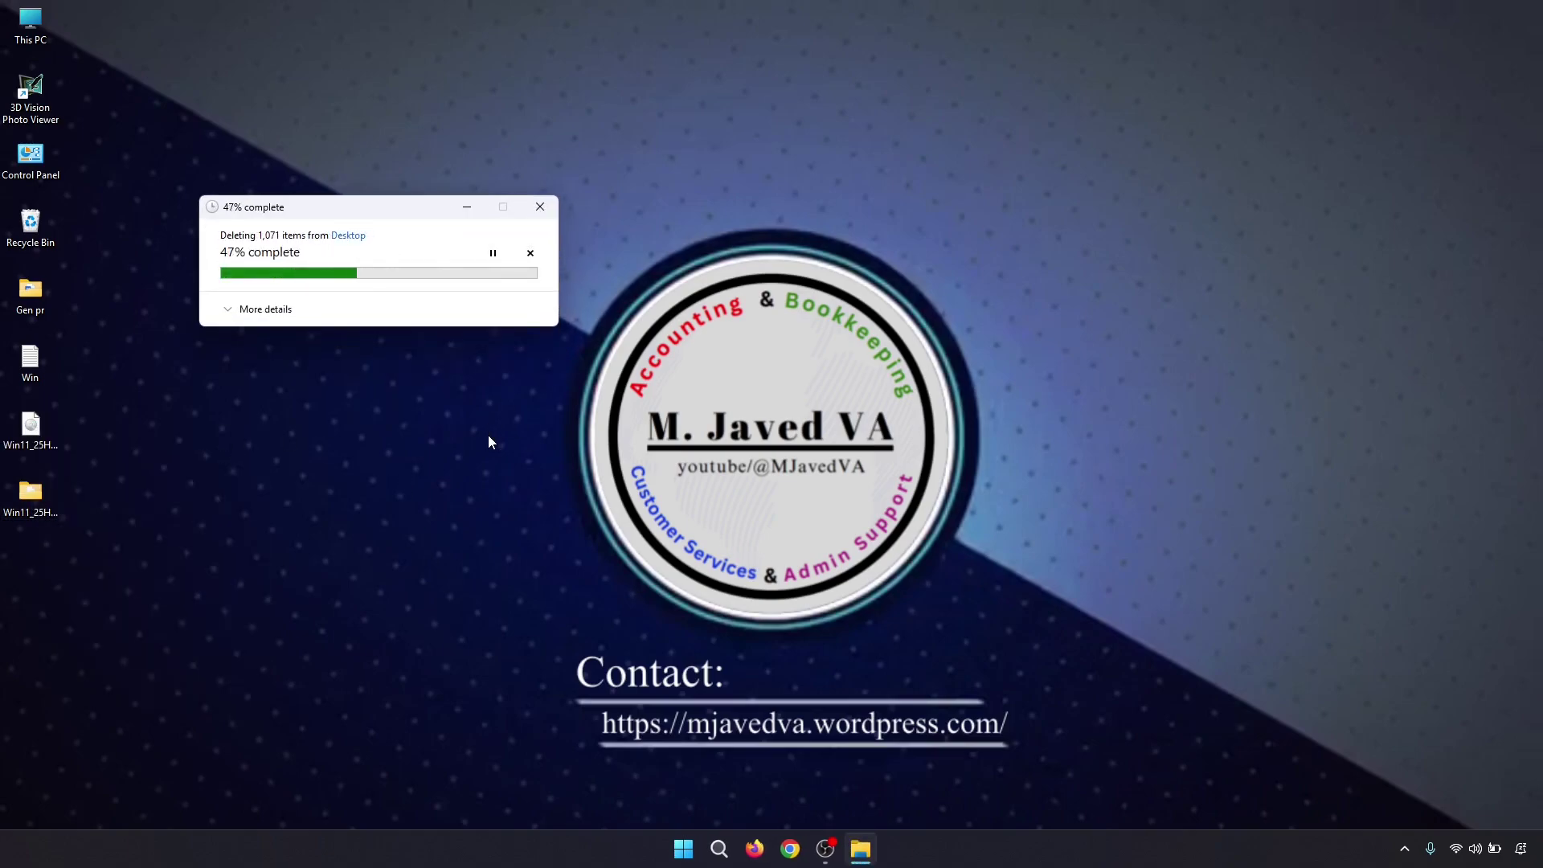